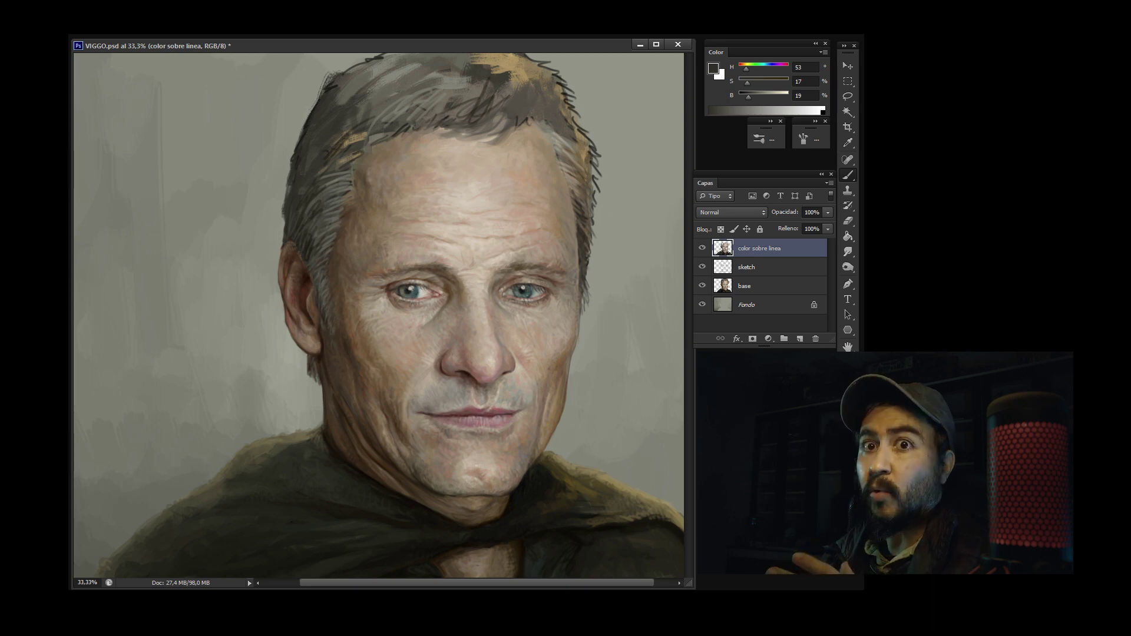
# Enlarge the brush and add a new empty layer, Capa 1, above color sobre linea
pyautogui.rightClick(225, 266)
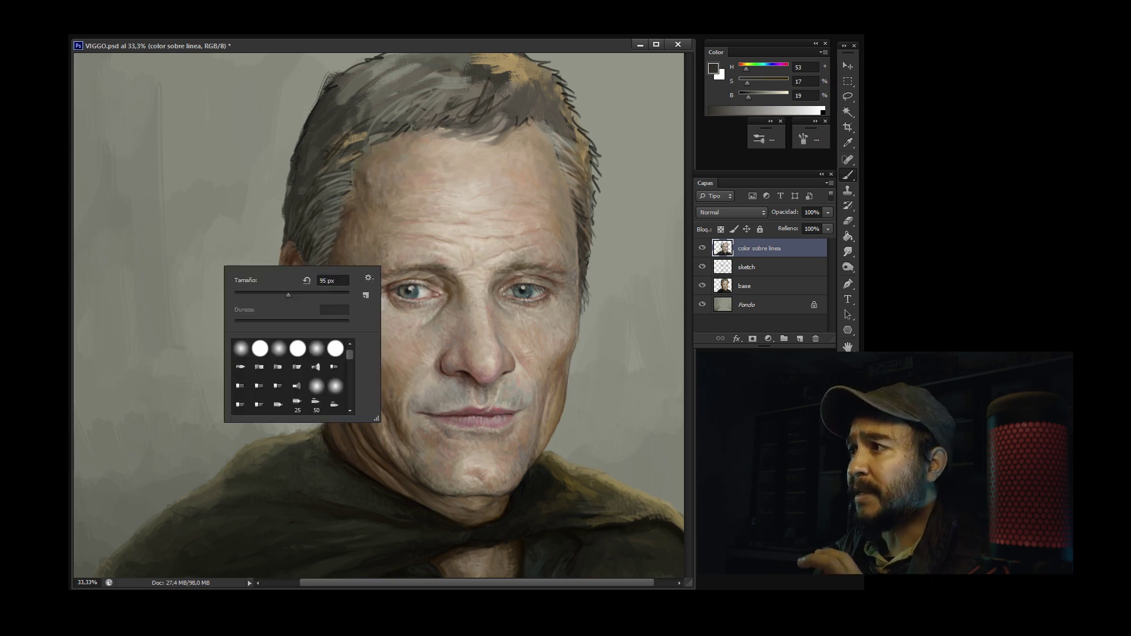
pyautogui.hotkey('shift', 'Up')
pyautogui.hotkey('shift', 'Up')
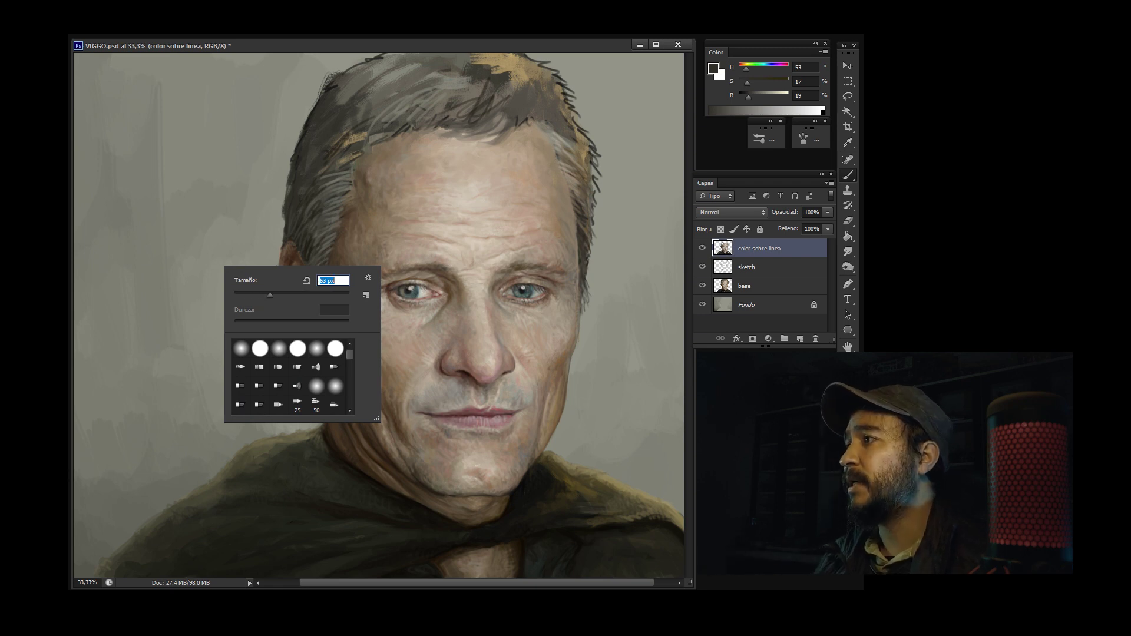
pyautogui.press('Return')
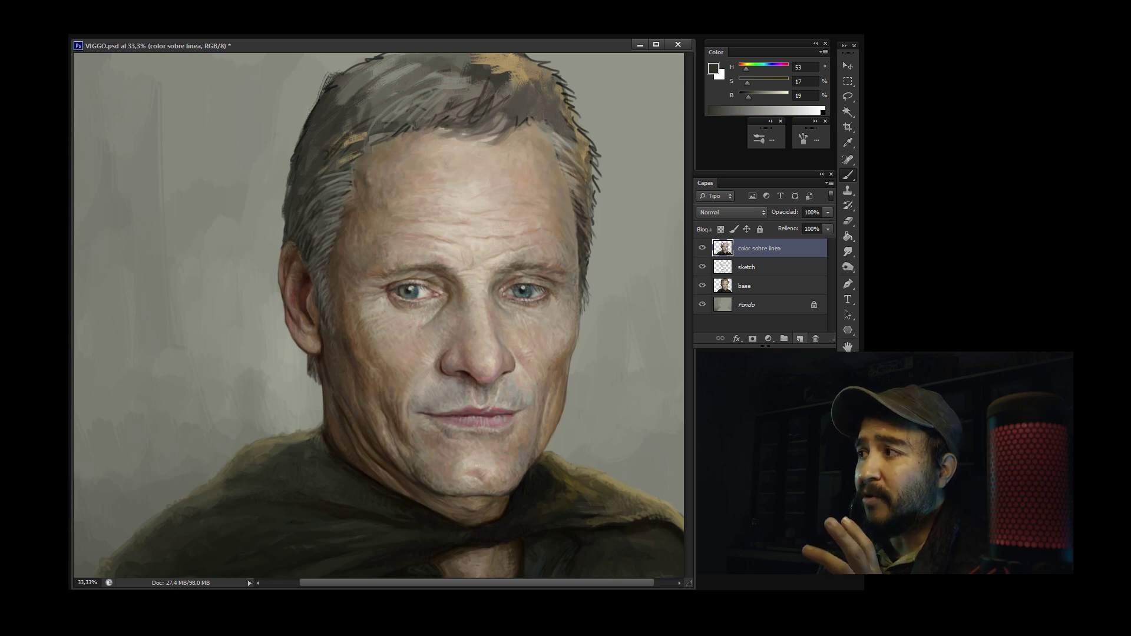
pyautogui.click(799, 338)
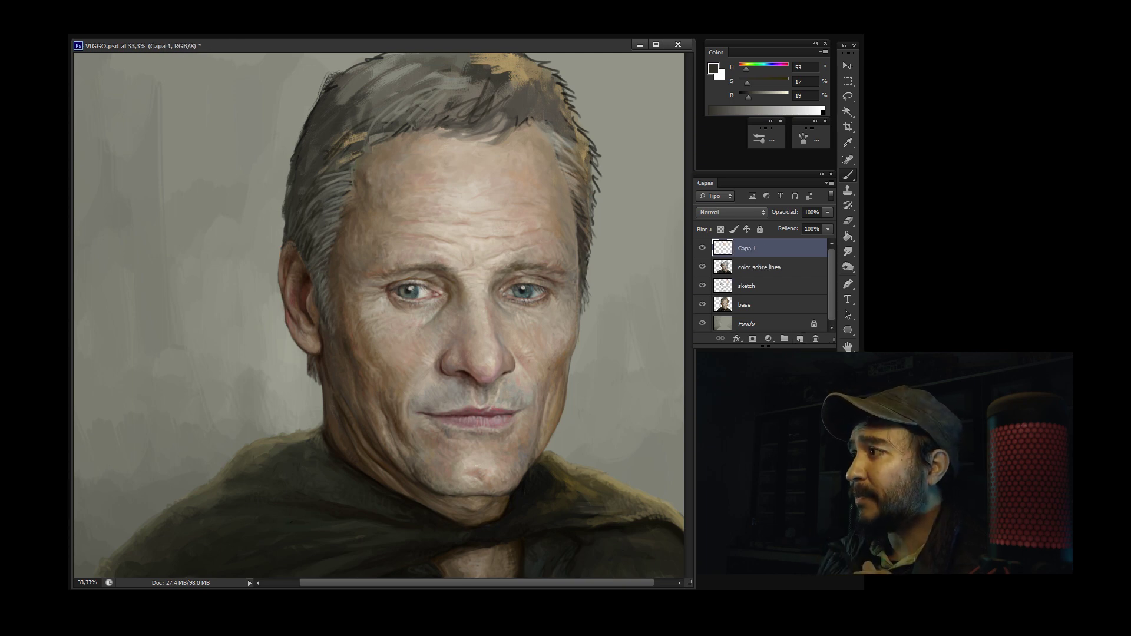
# Rename the new layer Capa 1 to 'pelo'
pyautogui.doubleClick(747, 248)
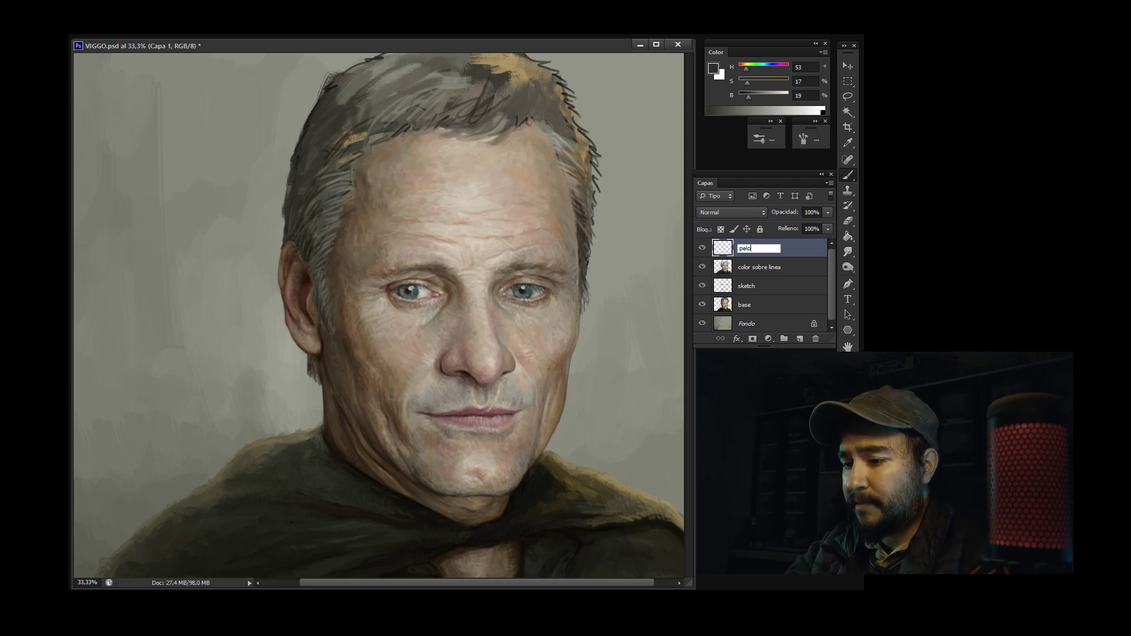
pyautogui.write('pelo')
pyautogui.press('Return')
# Enlarge the brush to about 158 px and review its Transferencia settings in the brush panel
pyautogui.rightClick(249, 221)
pyautogui.moveTo(325, 248); pyautogui.dragTo(332, 248)
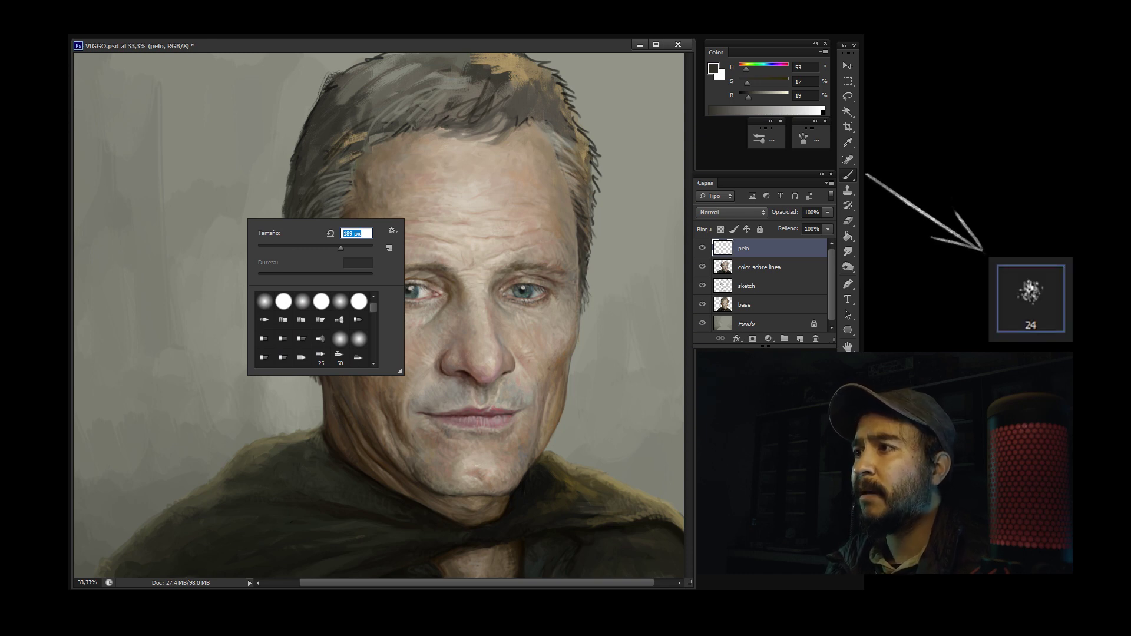
pyautogui.click(764, 139)
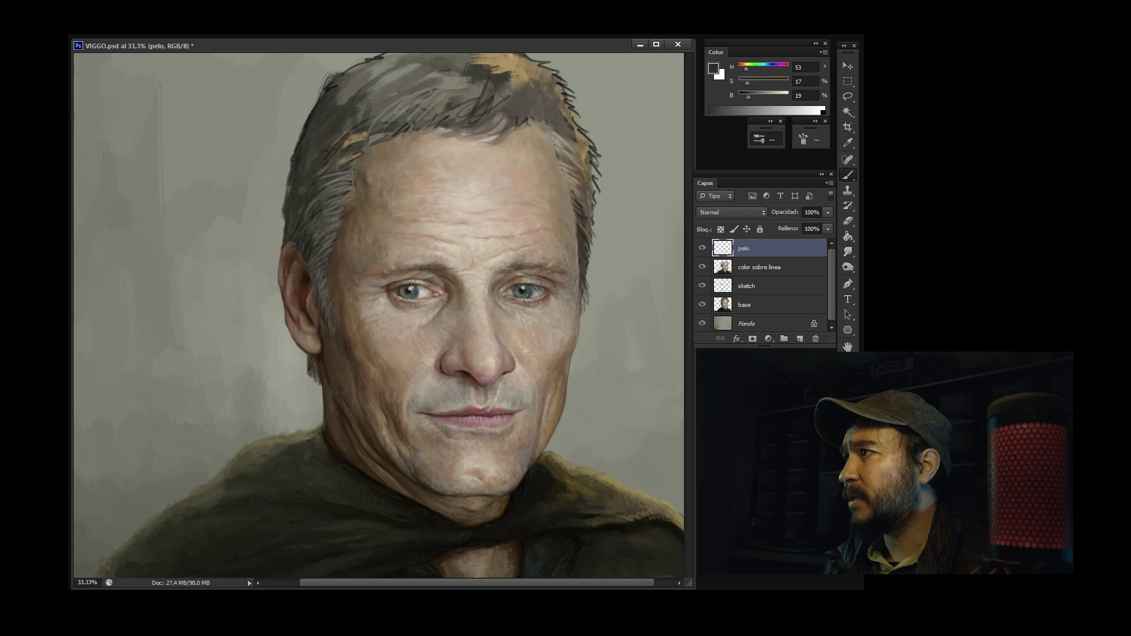
pyautogui.press('F5')
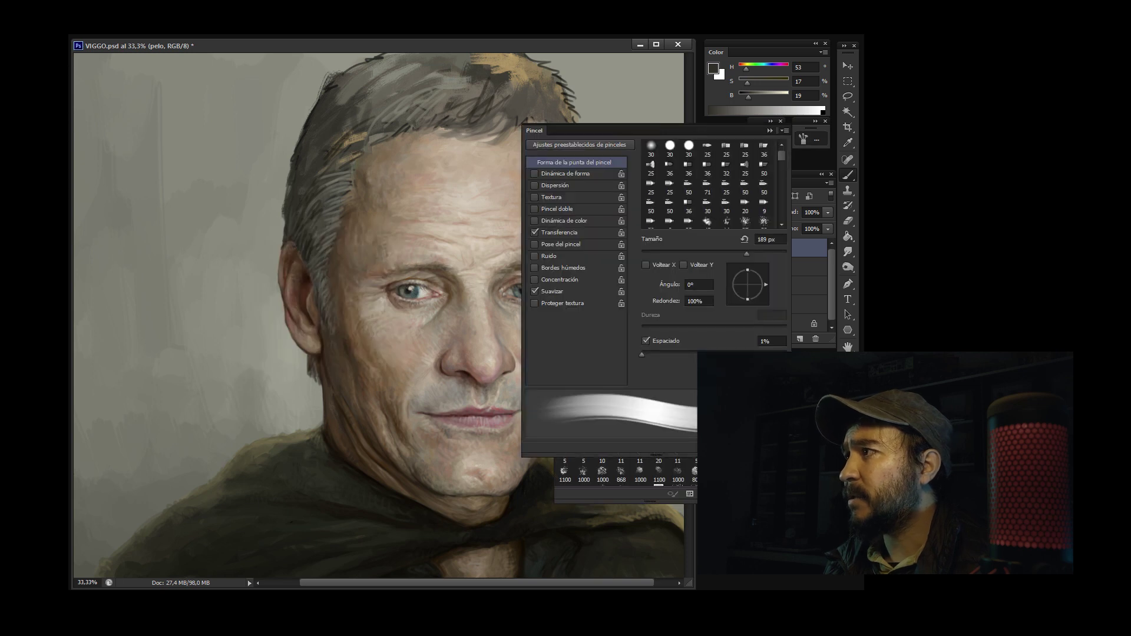
pyautogui.click(559, 232)
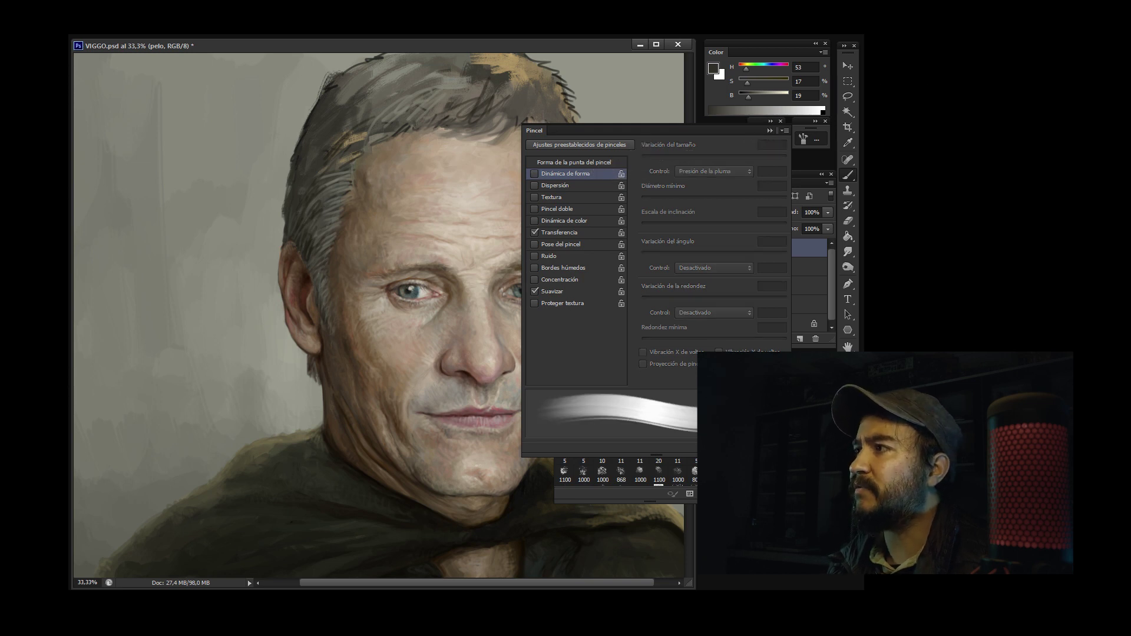
pyautogui.press('F5')
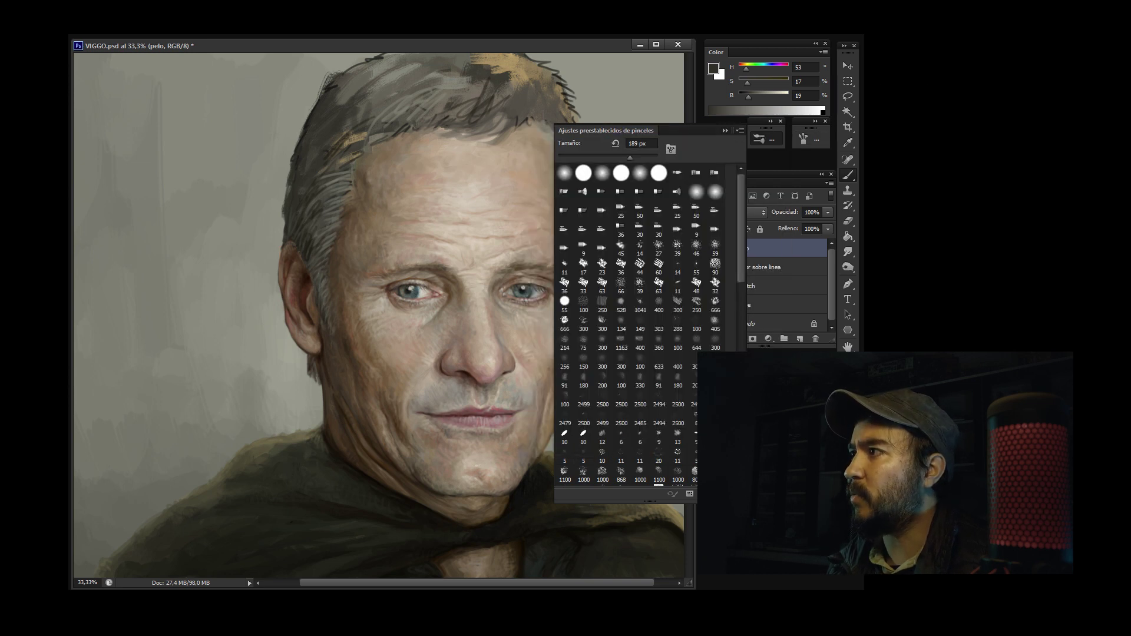
# Confirm the brush and sample a slightly darker grey from the hair
pyautogui.rightClick(241, 257)
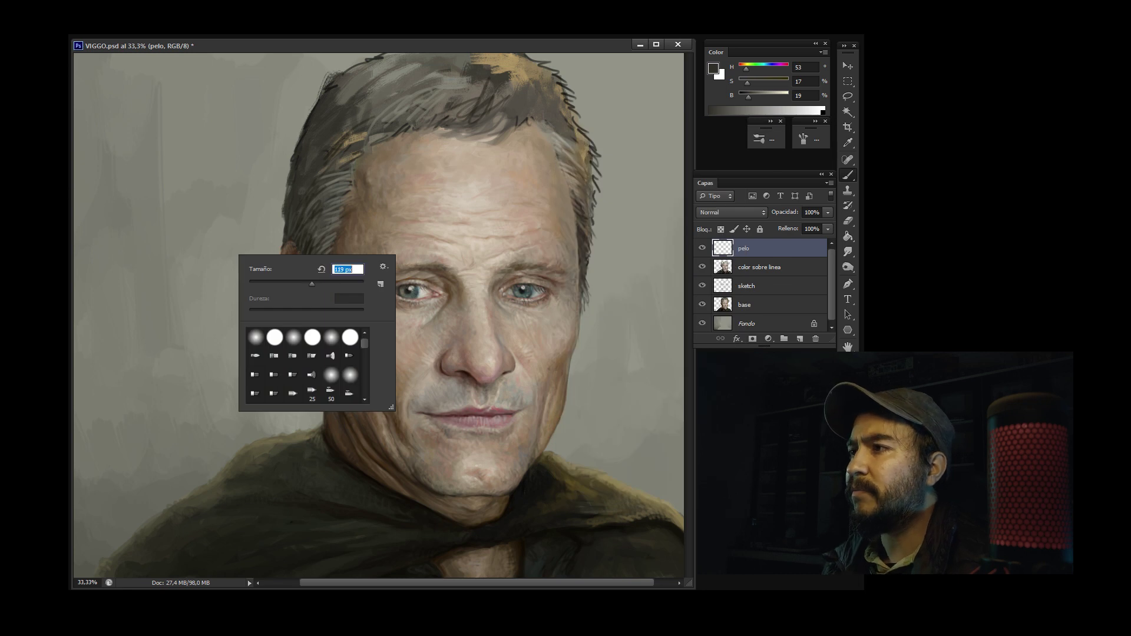
pyautogui.press('Return')
pyautogui.keyDown('alt'); pyautogui.click(308, 157); pyautogui.keyUp('alt')
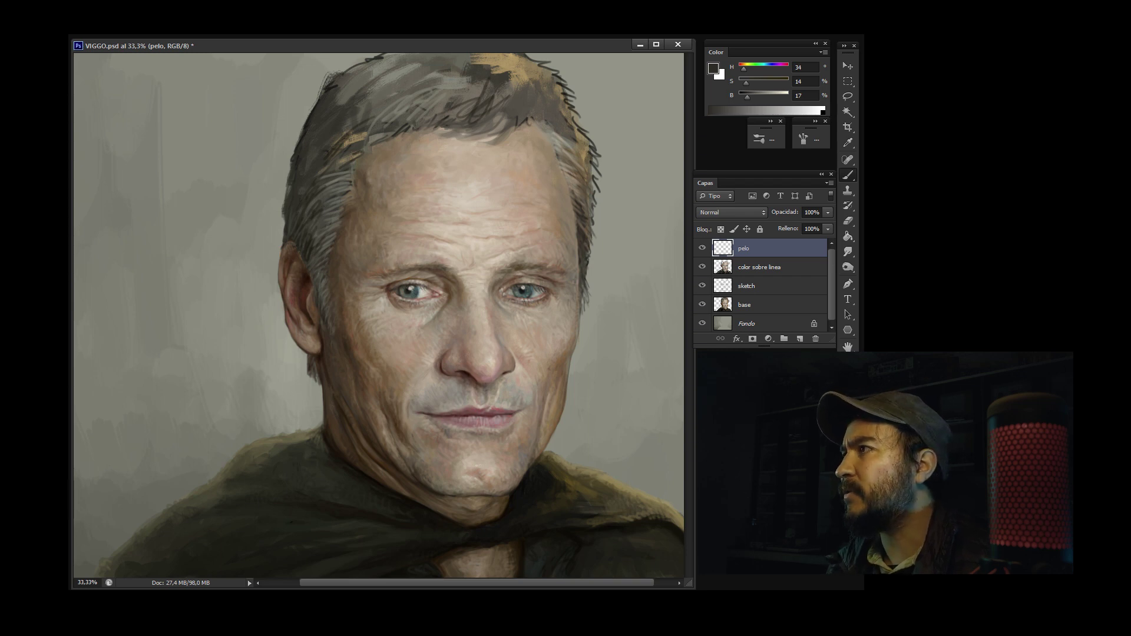
# Paint a curved dark brown test stroke to the left of the face
pyautogui.moveTo(747, 96)
pyautogui.mouseDown()
pyautogui.moveTo(774, 82)
pyautogui.moveTo(748, 97)
pyautogui.mouseUp()
pyautogui.rightClick(233, 221)
pyautogui.moveTo(253, 169); pyautogui.dragTo(187, 338)
pyautogui.moveTo(247, 165)
pyautogui.mouseDown()
pyautogui.moveTo(198, 330)
pyautogui.moveTo(182, 339)
pyautogui.mouseUp()
pyautogui.moveTo(247, 191); pyautogui.dragTo(185, 324)
pyautogui.moveTo(230, 165)
pyautogui.mouseDown()
pyautogui.moveTo(198, 297)
pyautogui.moveTo(170, 347)
pyautogui.mouseUp()
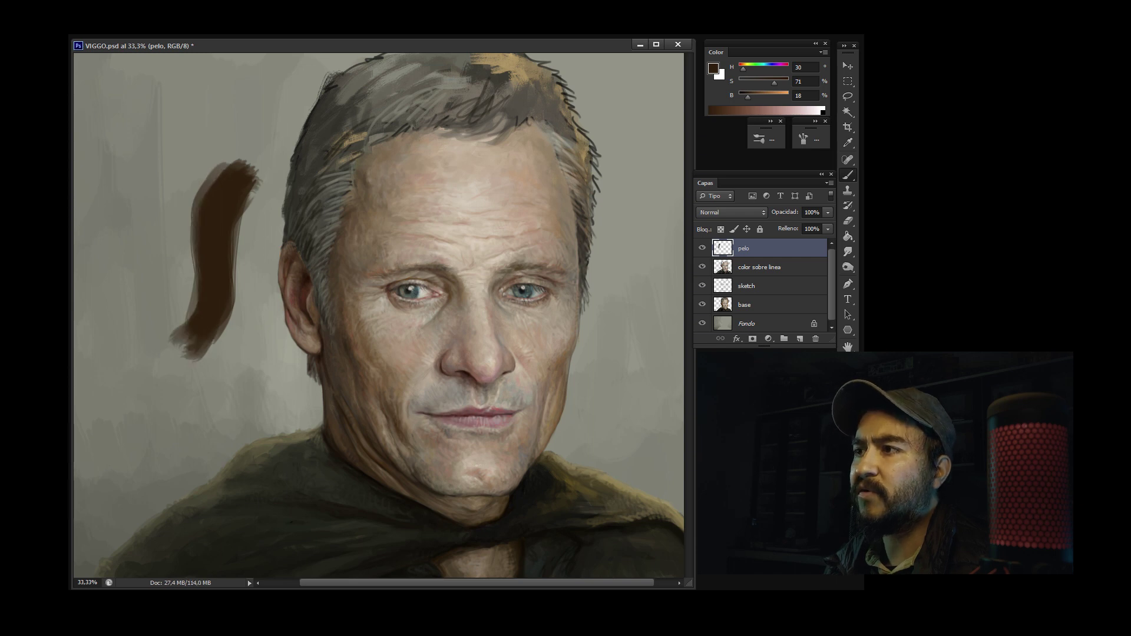
# Streak the brown stroke with a lighter, less saturated brown using a smaller brush
pyautogui.rightClick(243, 287)
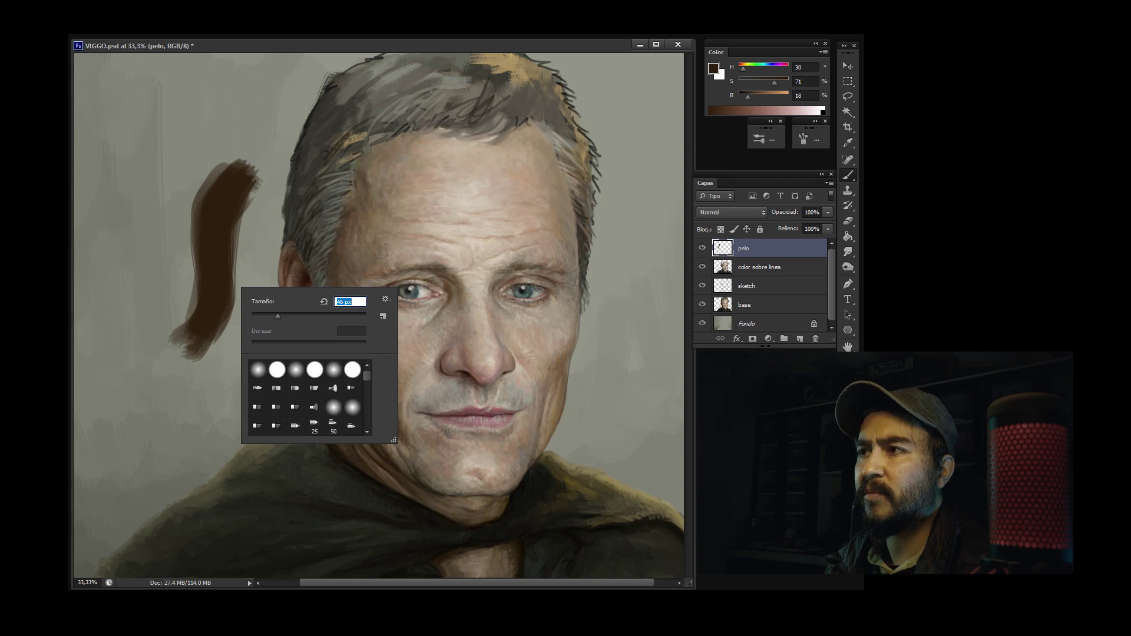
pyautogui.press('Return')
pyautogui.keyDown('alt'); pyautogui.click(215, 180); pyautogui.keyUp('alt')
pyautogui.rightClick(259, 201)
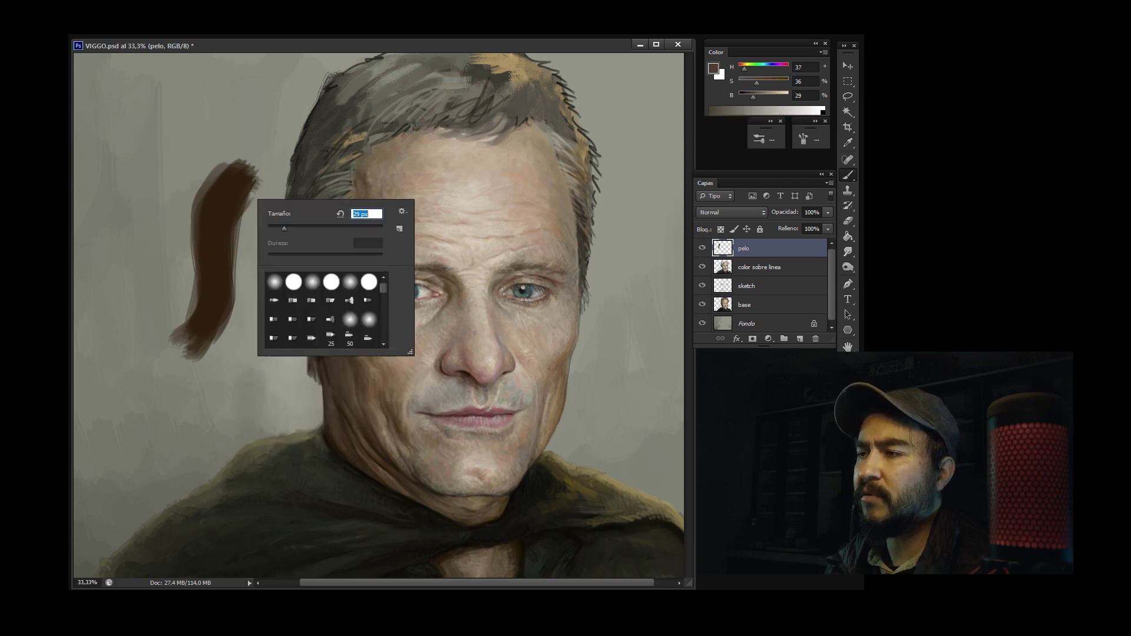
pyautogui.press('Return')
pyautogui.moveTo(215, 224); pyautogui.dragTo(192, 334)
pyautogui.moveTo(203, 194)
pyautogui.mouseDown()
pyautogui.moveTo(202, 334)
pyautogui.moveTo(197, 178)
pyautogui.moveTo(212, 204)
pyautogui.mouseUp()
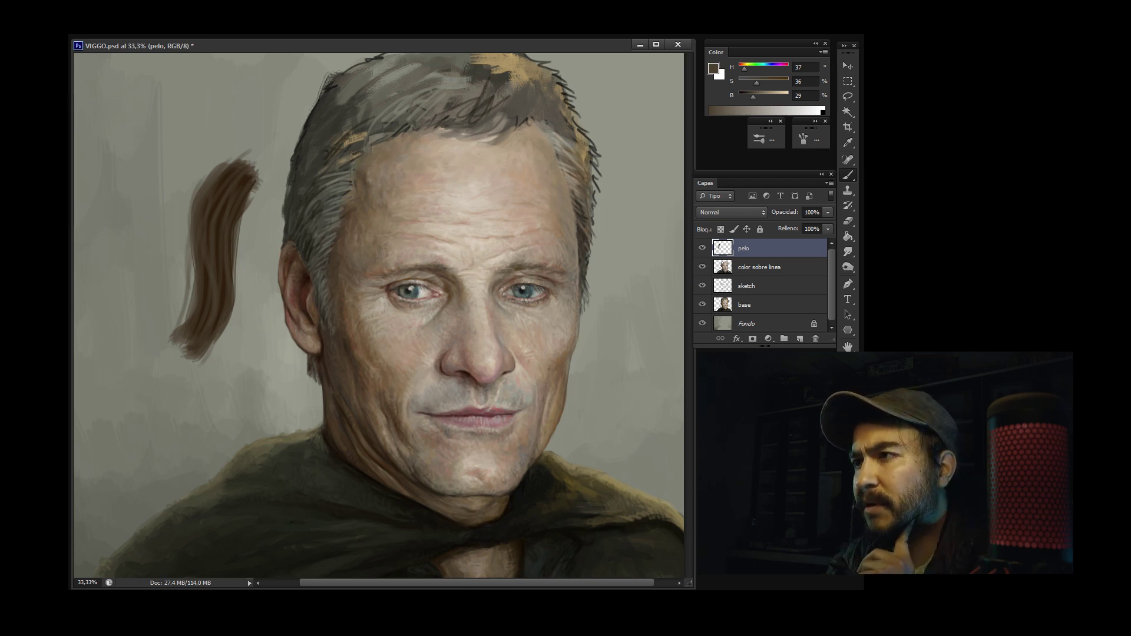
pyautogui.keyDown('alt'); pyautogui.click(254, 166); pyautogui.keyUp('alt')
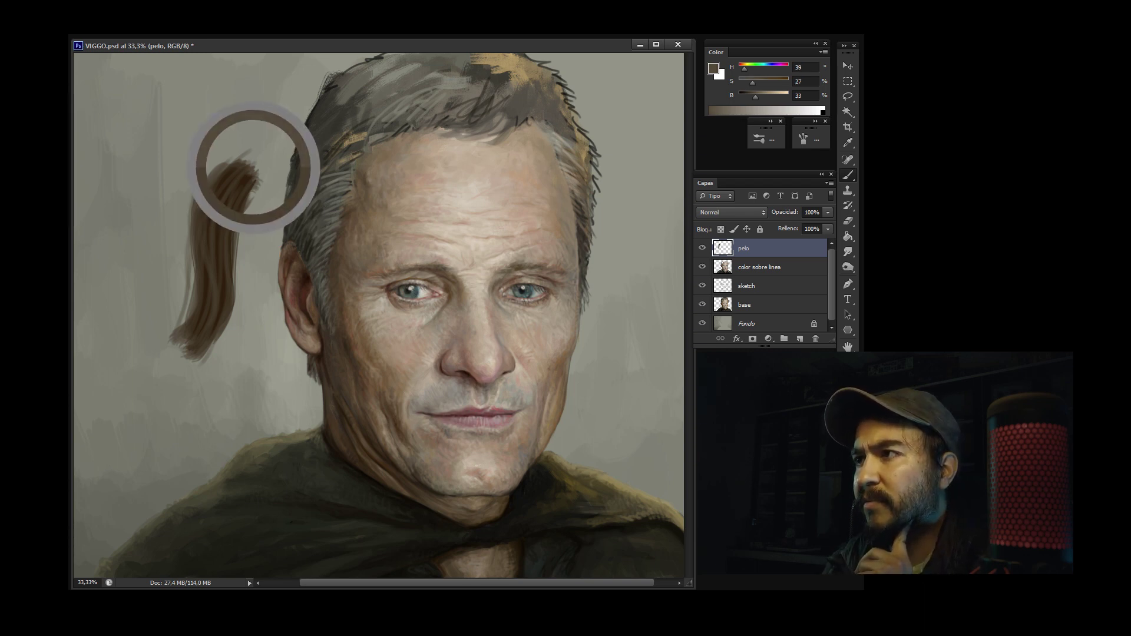
# Resample the lock colour and shrink the brush from 20 px to 16 px
pyautogui.keyDown('alt'); pyautogui.click(253, 169); pyautogui.keyUp('alt')
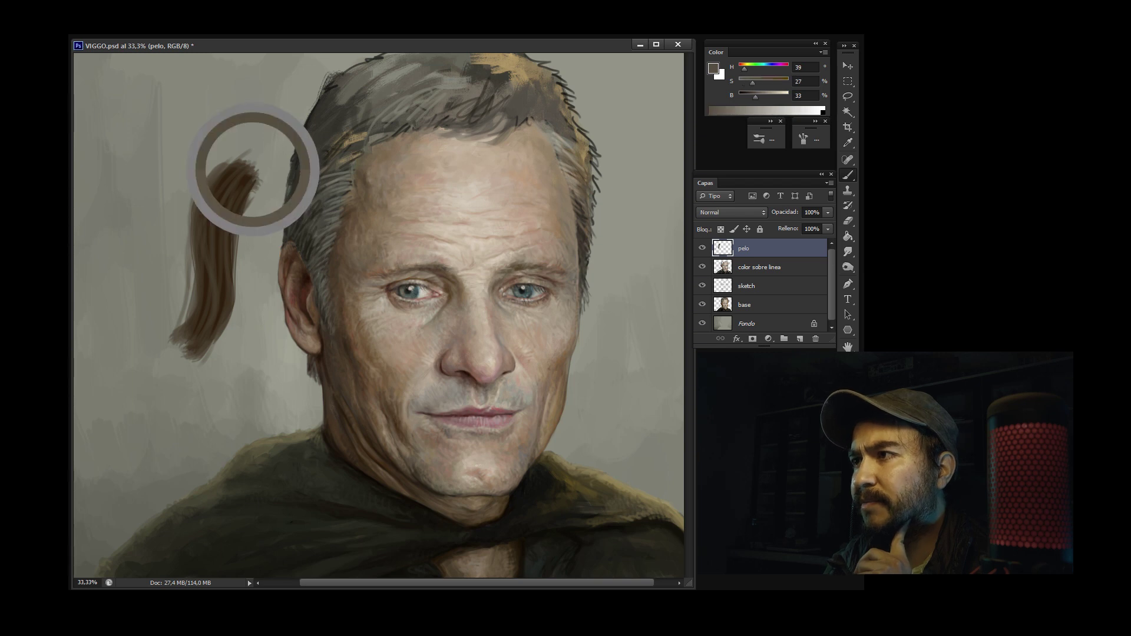
pyautogui.rightClick(261, 191)
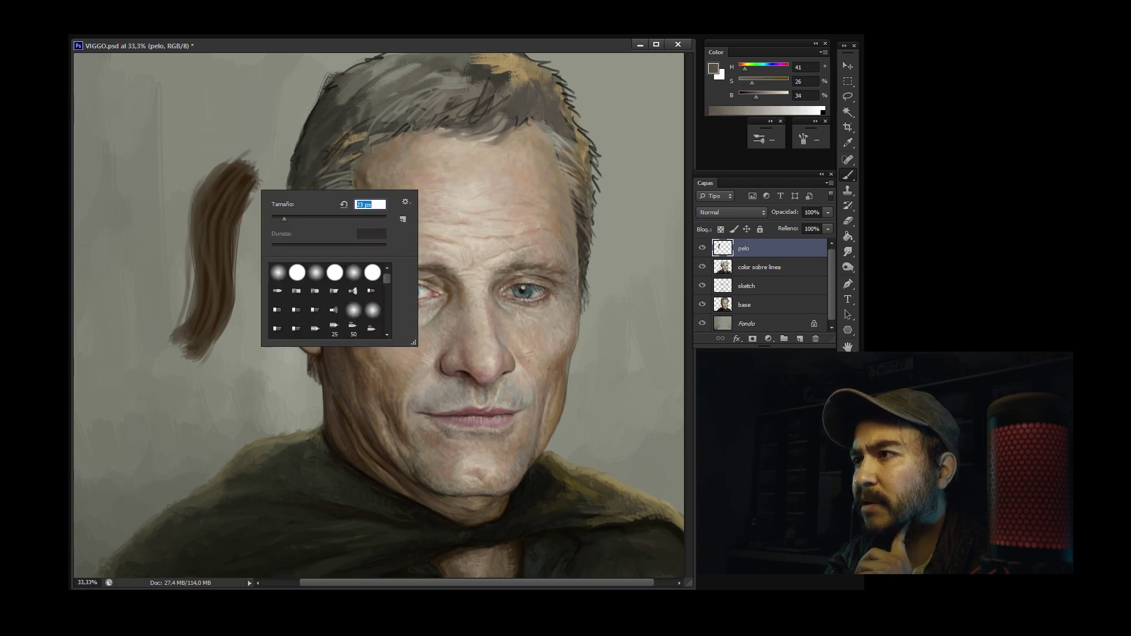
pyautogui.press('Return')
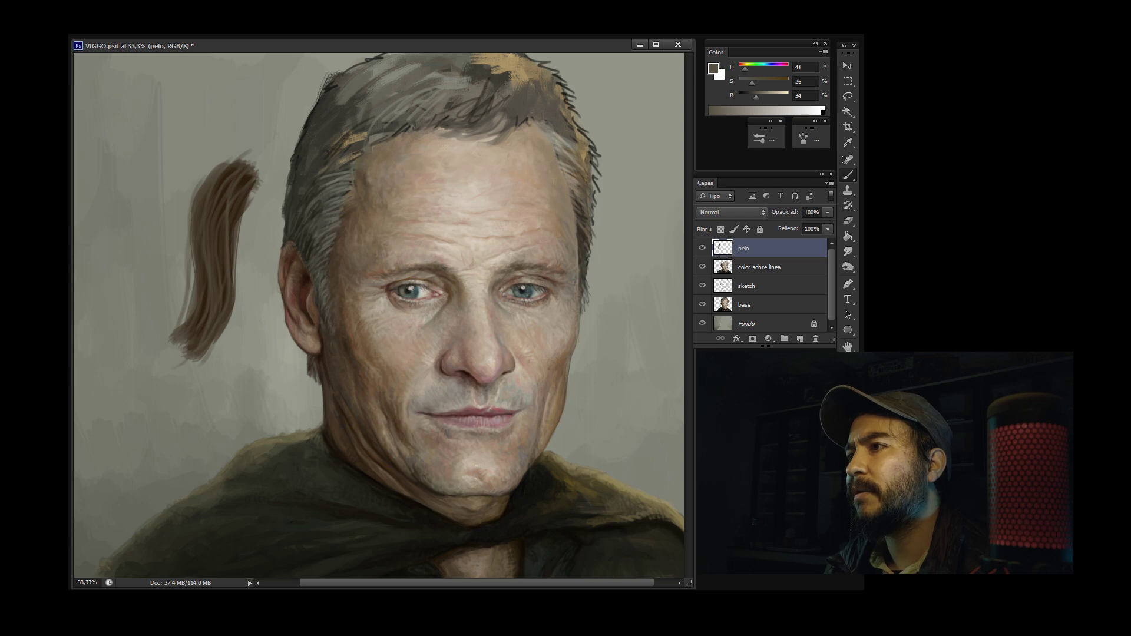
pyautogui.rightClick(263, 173)
pyautogui.moveTo(283, 201); pyautogui.dragTo(281, 201)
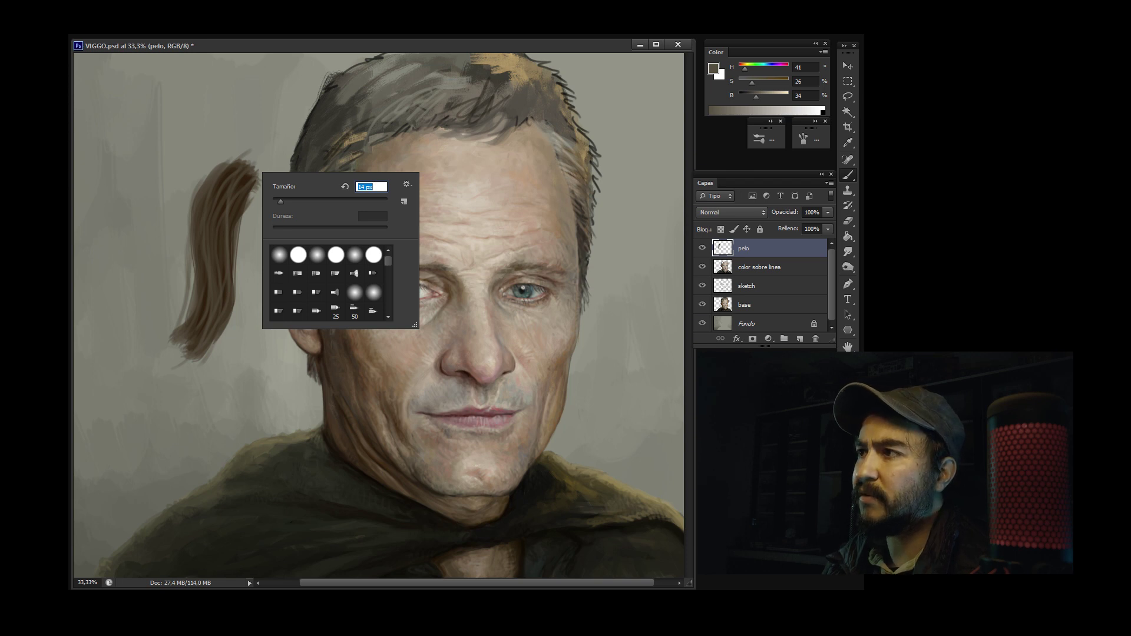
pyautogui.press('Return')
pyautogui.keyDown('alt'); pyautogui.click(254, 174); pyautogui.keyUp('alt')
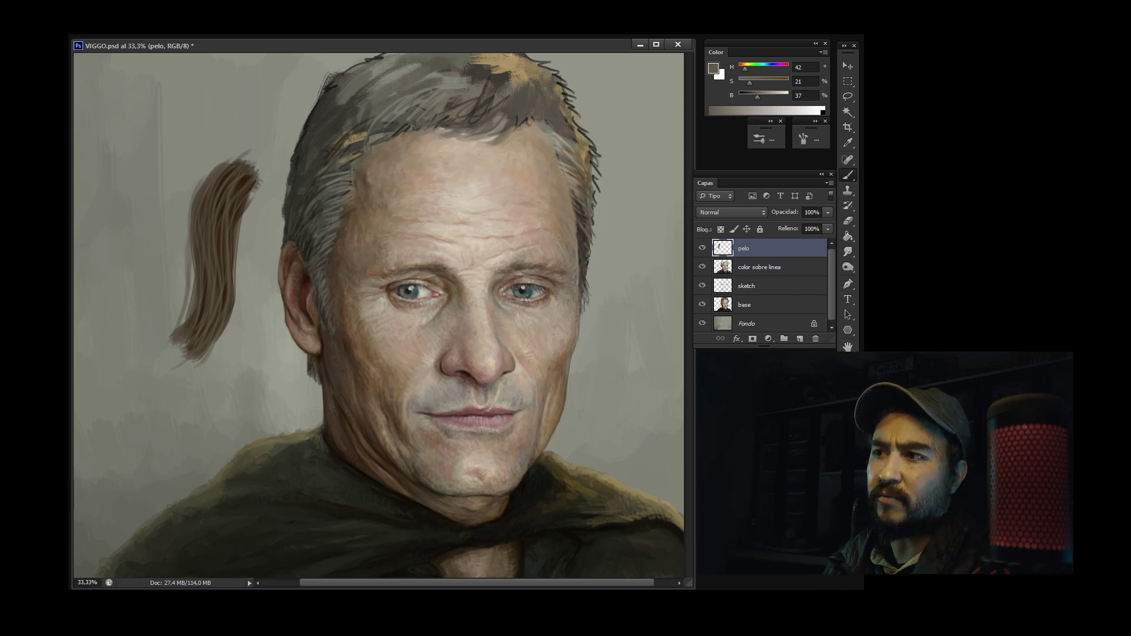
# Zoom to 50%, sample the hair-lock colour and shrink the brush to about 11 px
pyautogui.hotkey('ctrl', '+')
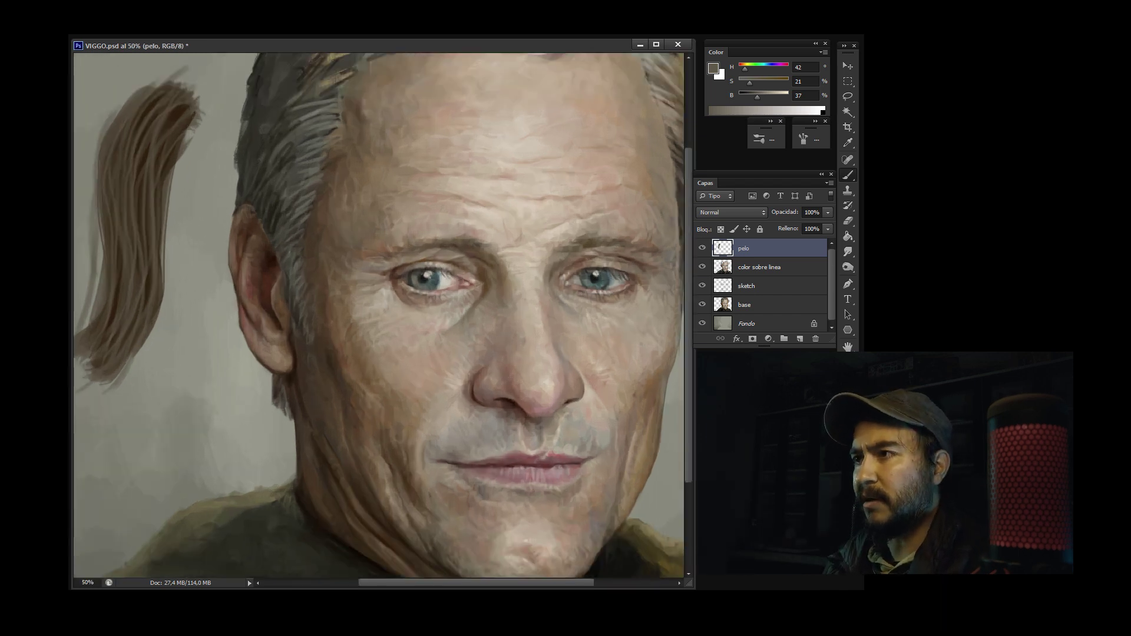
pyautogui.moveTo(377, 294); pyautogui.dragTo(471, 374)
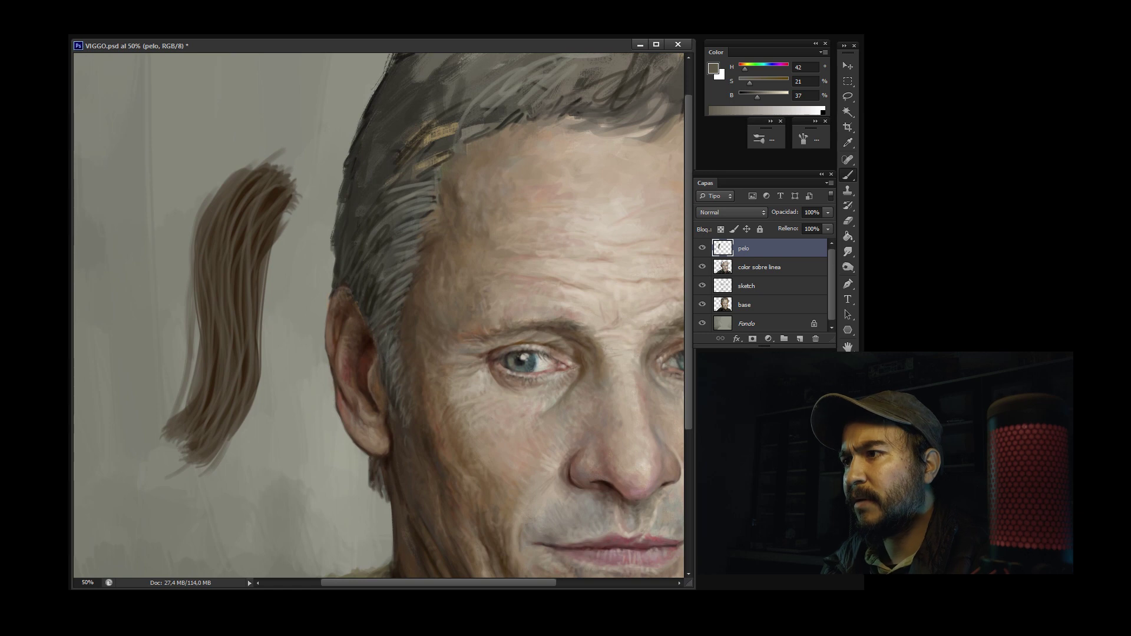
pyautogui.keyDown('alt'); pyautogui.click(283, 167); pyautogui.keyUp('alt')
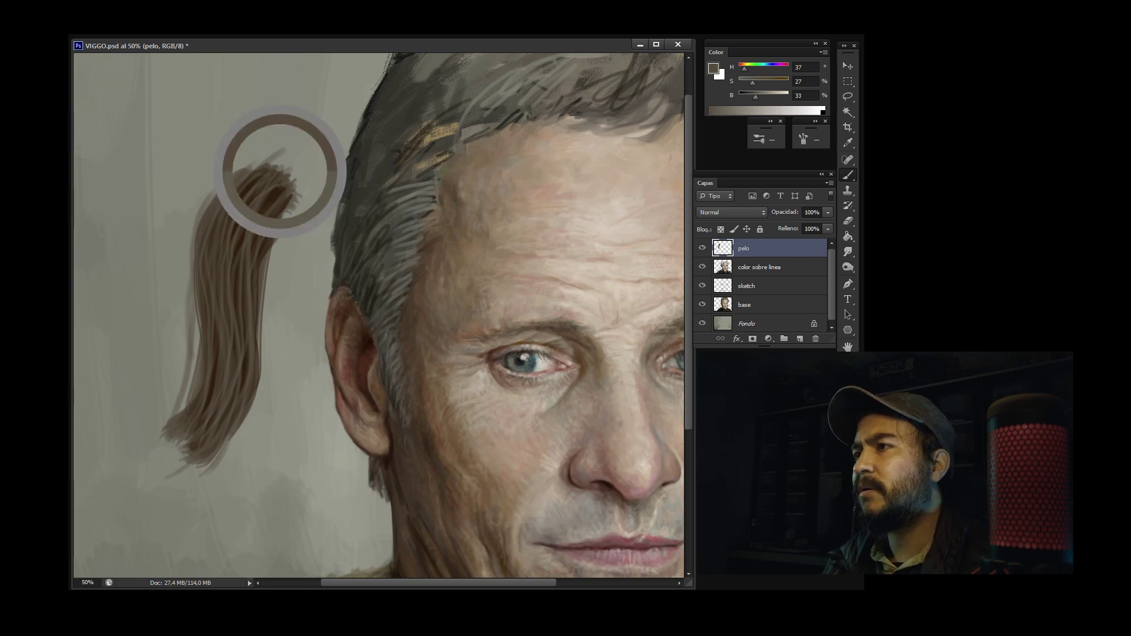
pyautogui.rightClick(306, 178)
pyautogui.press('Down')
pyautogui.press('Down')
pyautogui.press('Down')
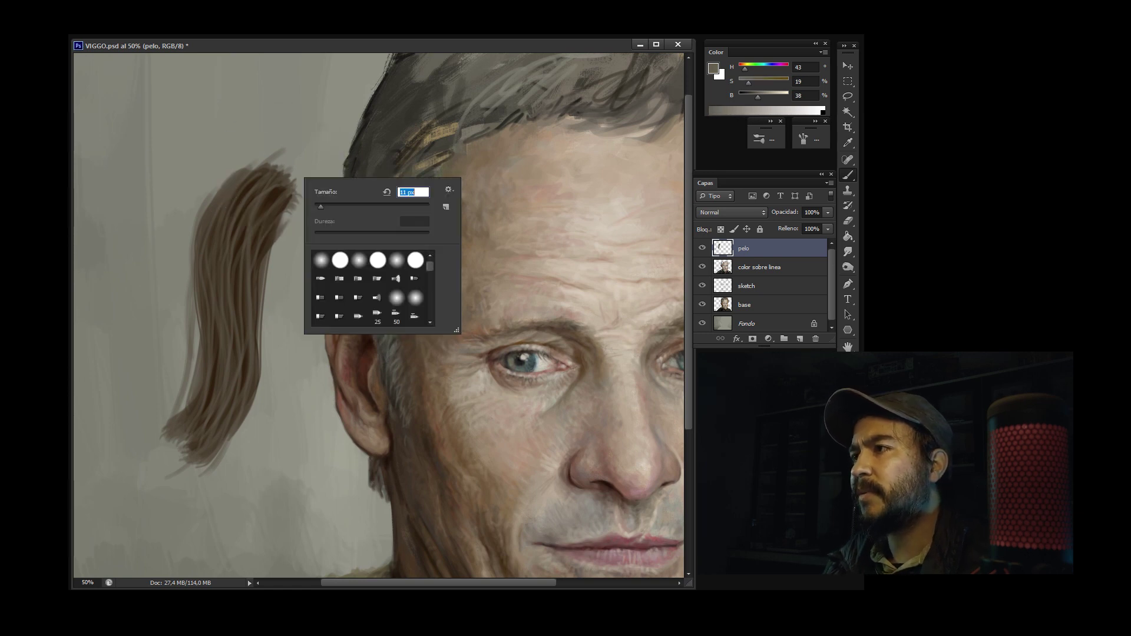
pyautogui.press('Return')
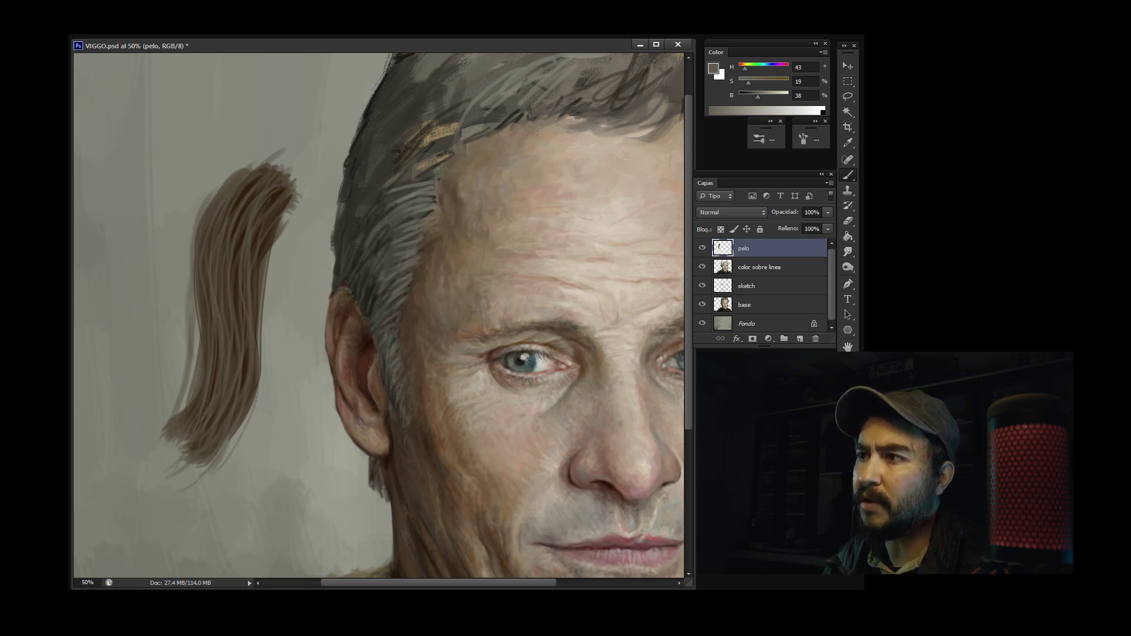
# Paint thin dark-brown flyaway strands along the lock's edges, then pick a light grey-green
pyautogui.keyDown('alt'); pyautogui.click(236, 324); pyautogui.keyUp('alt')
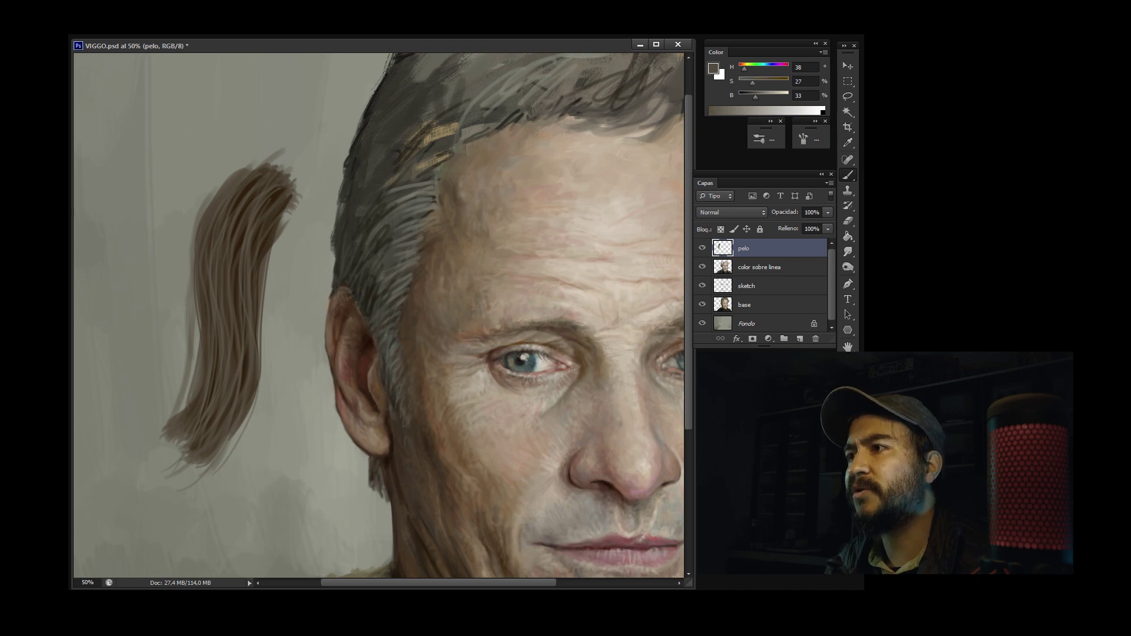
pyautogui.moveTo(195, 222); pyautogui.dragTo(163, 318)
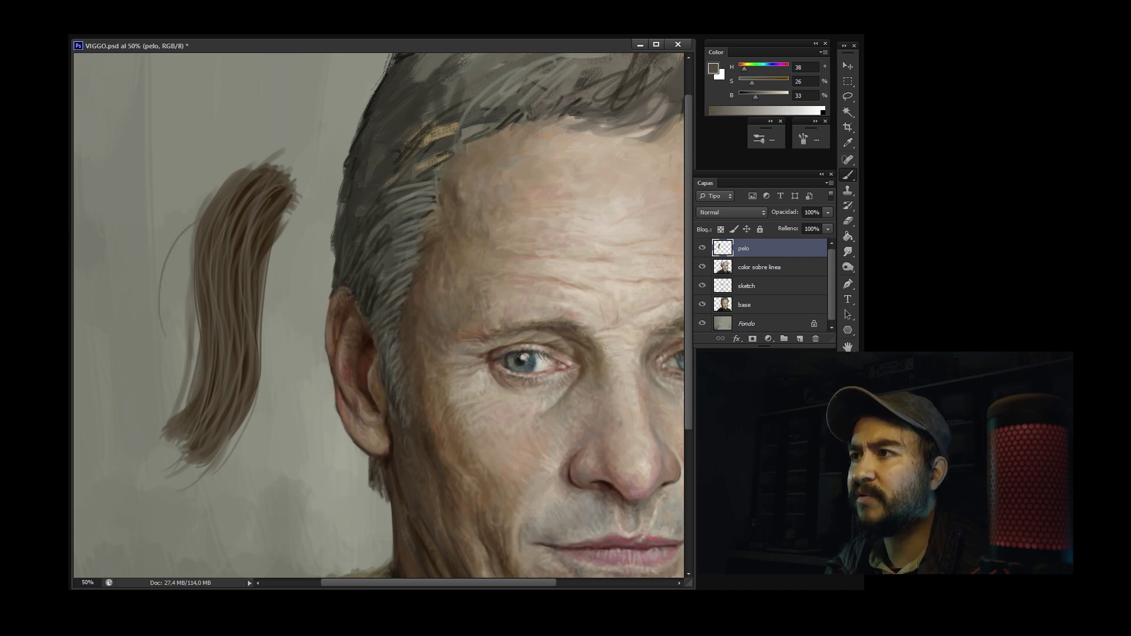
pyautogui.moveTo(190, 254); pyautogui.dragTo(142, 498)
pyautogui.moveTo(265, 345); pyautogui.dragTo(230, 489)
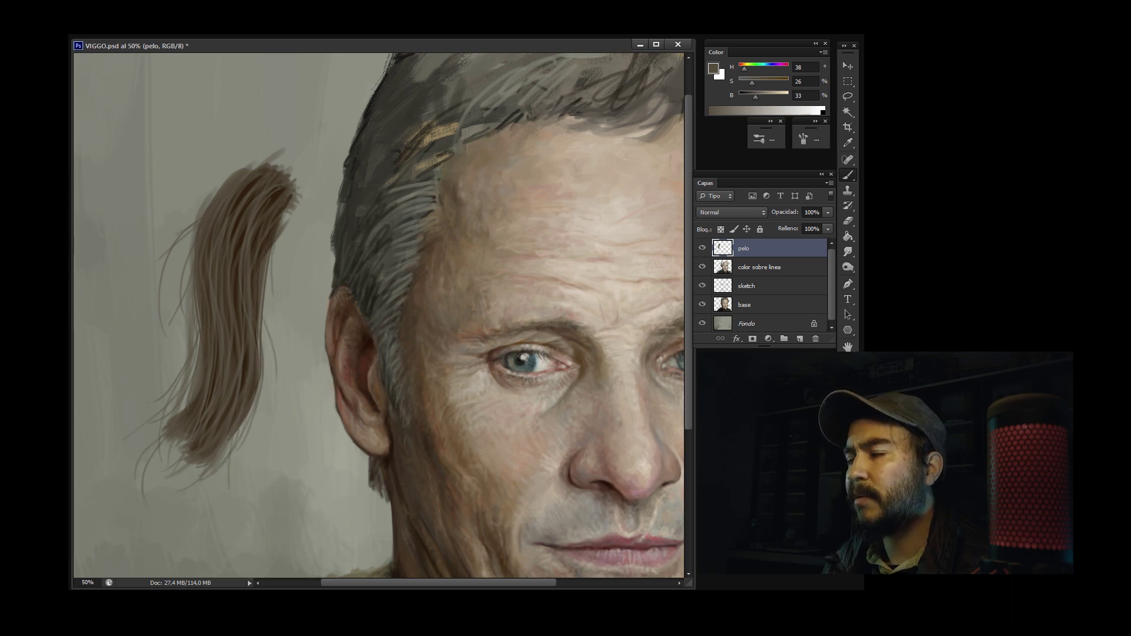
pyautogui.keyDown('alt'); pyautogui.click(259, 183); pyautogui.keyUp('alt')
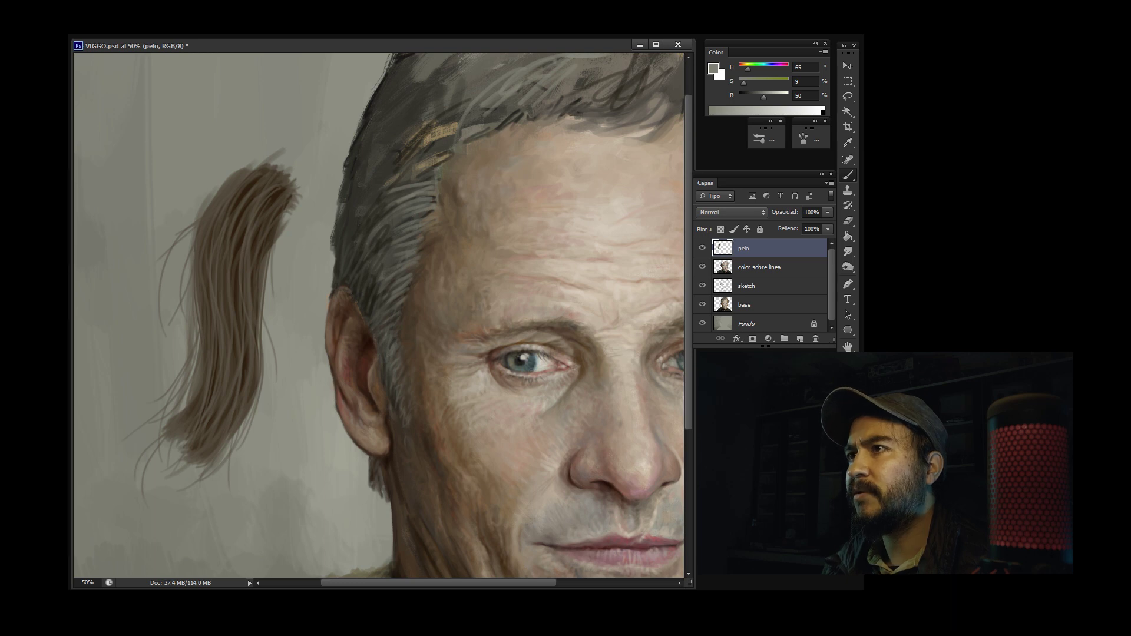
pyautogui.rightClick(249, 238)
# Enable Shape Dynamics so brush strokes taper
pyautogui.press('F5')
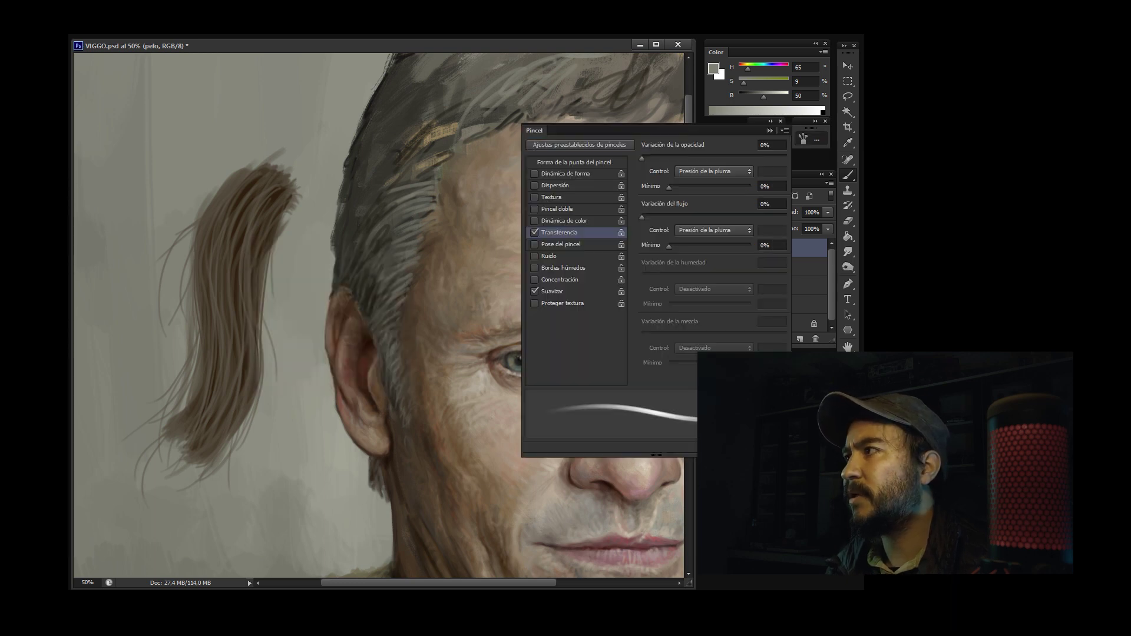
pyautogui.click(534, 173)
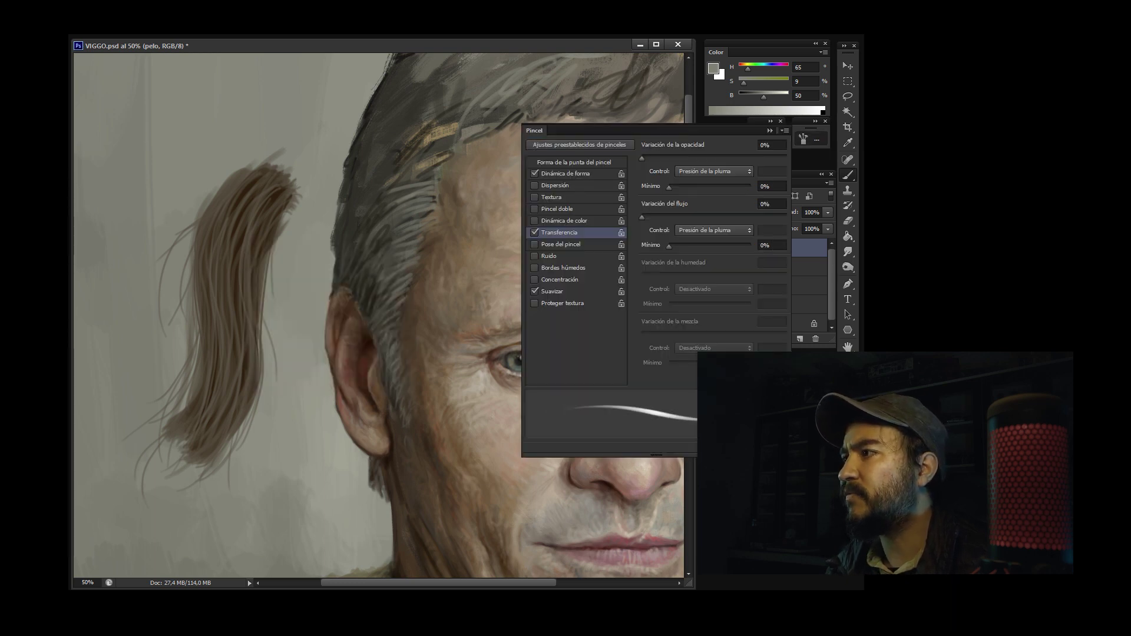
pyautogui.press('F5')
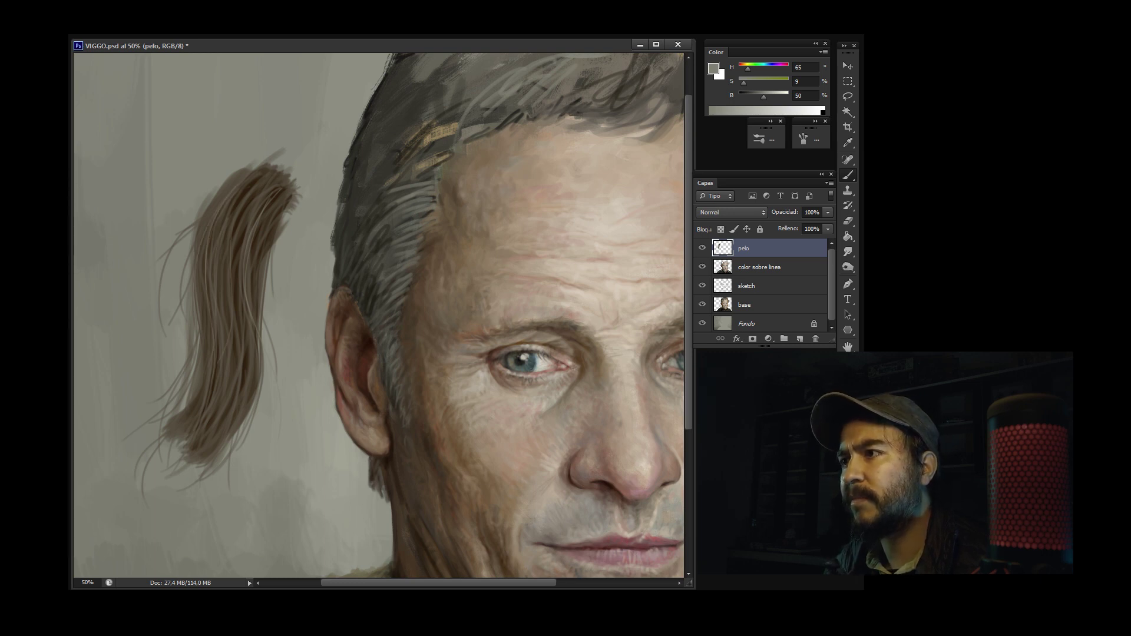
# Paint light and dark tapered strands through the loose hair lock
pyautogui.scroll(1, 147, 342)
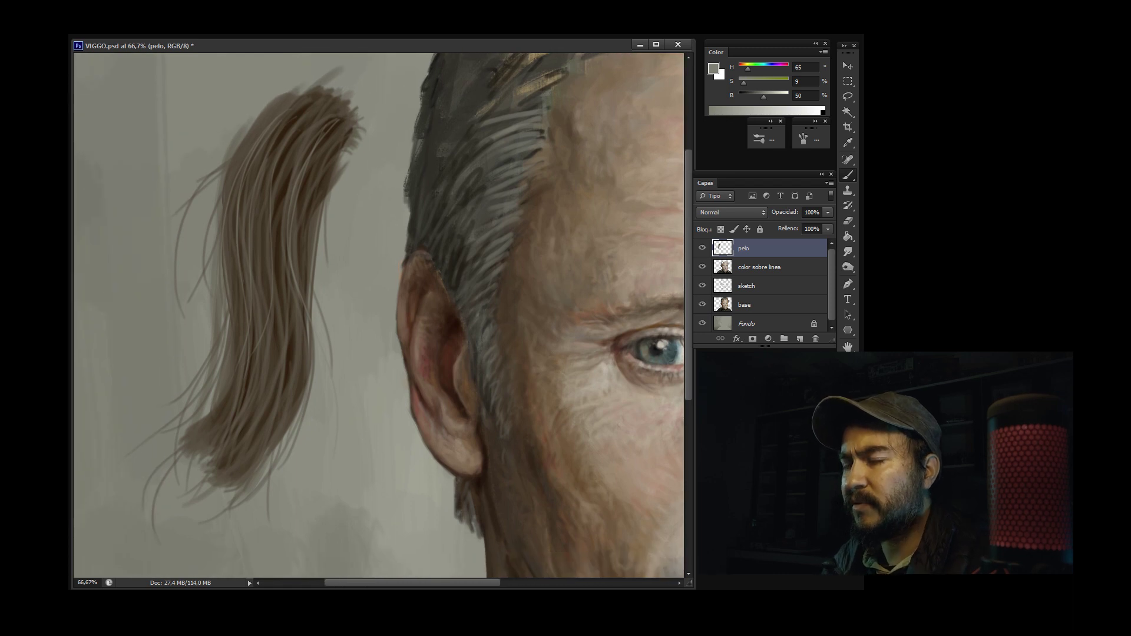
pyautogui.moveTo(295, 154); pyautogui.dragTo(269, 321)
pyautogui.moveTo(219, 172); pyautogui.dragTo(185, 276)
pyautogui.moveTo(213, 333); pyautogui.dragTo(157, 396)
pyautogui.moveTo(347, 106); pyautogui.dragTo(269, 441)
pyautogui.moveTo(303, 223); pyautogui.dragTo(286, 402)
pyautogui.moveTo(289, 312); pyautogui.dragTo(245, 473)
# Add thin light strands along the hair lock and pick a darker brown
pyautogui.moveTo(297, 264); pyautogui.dragTo(249, 469)
pyautogui.moveTo(276, 229)
pyautogui.mouseDown()
pyautogui.moveTo(252, 431)
pyautogui.moveTo(240, 451)
pyautogui.mouseUp()
pyautogui.moveTo(267, 207)
pyautogui.mouseDown()
pyautogui.moveTo(265, 326)
pyautogui.moveTo(228, 452)
pyautogui.mouseUp()
pyautogui.moveTo(262, 228); pyautogui.dragTo(264, 332)
pyautogui.keyDown('alt'); pyautogui.click(236, 406); pyautogui.keyUp('alt')
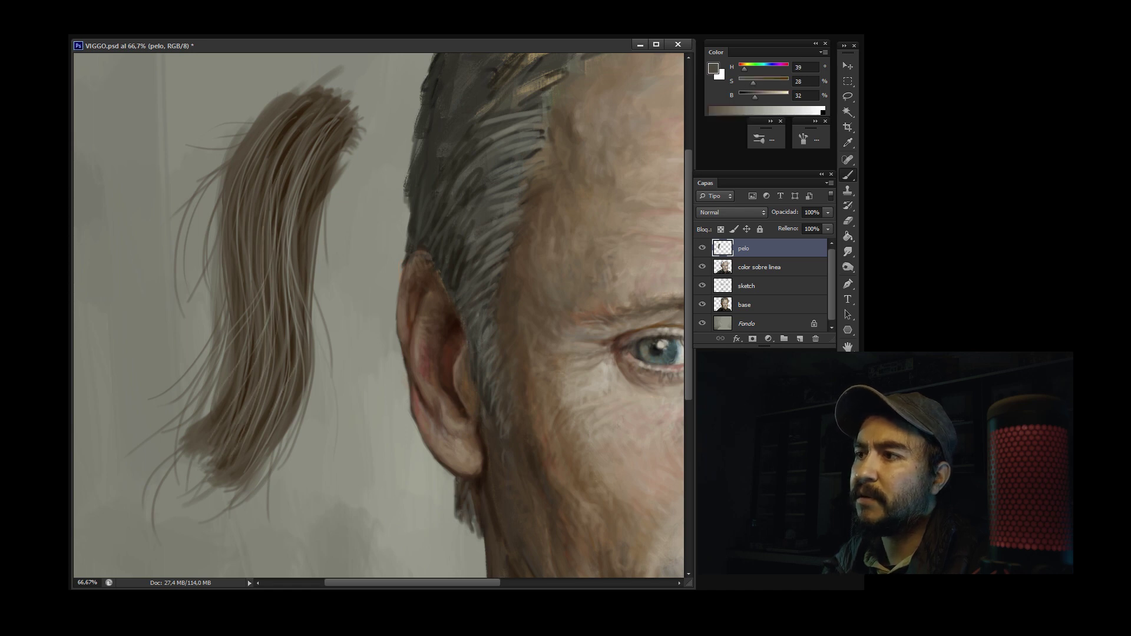
pyautogui.keyDown('alt'); pyautogui.click(235, 406); pyautogui.keyUp('alt')
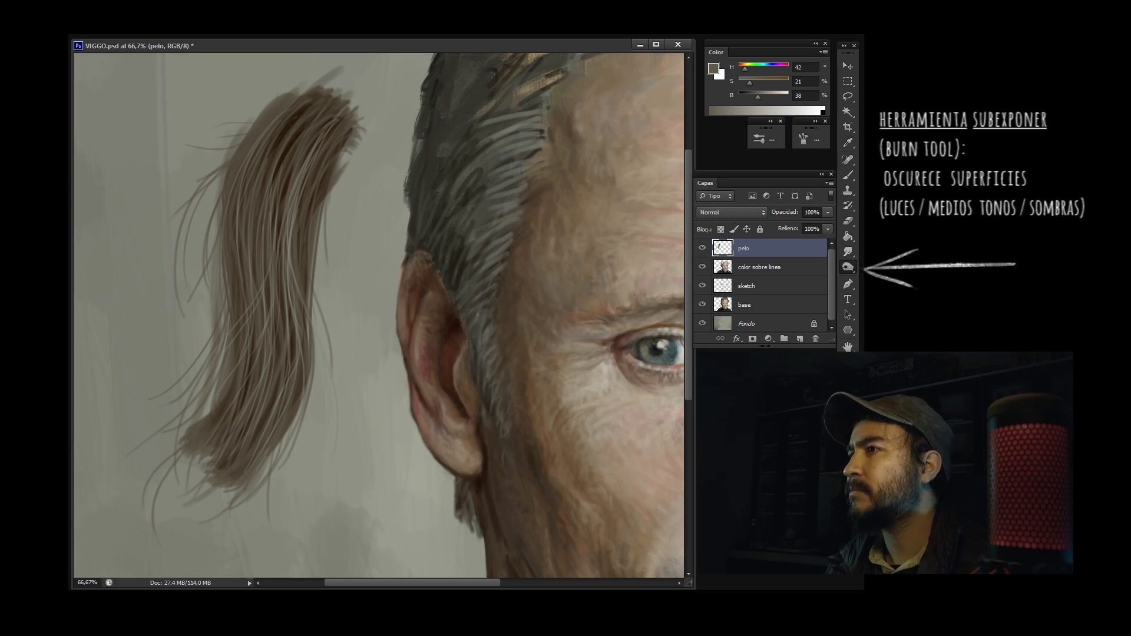
# Darken the upper hair lock with the Burn tool, then switch to Dodge
pyautogui.rightClick(345, 200)
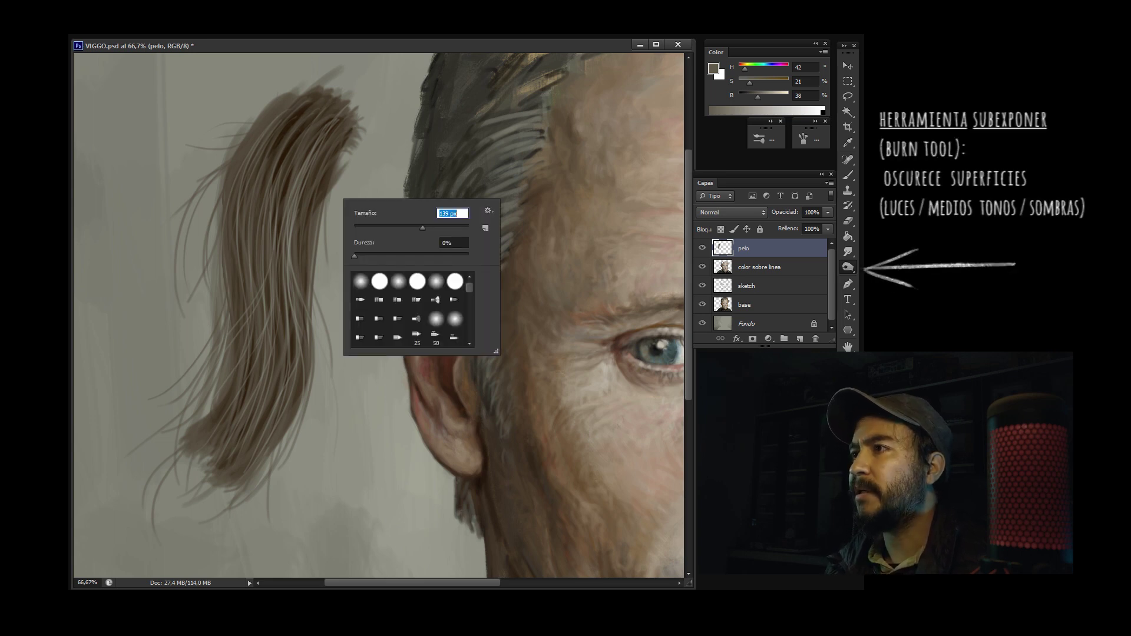
pyautogui.press('Return')
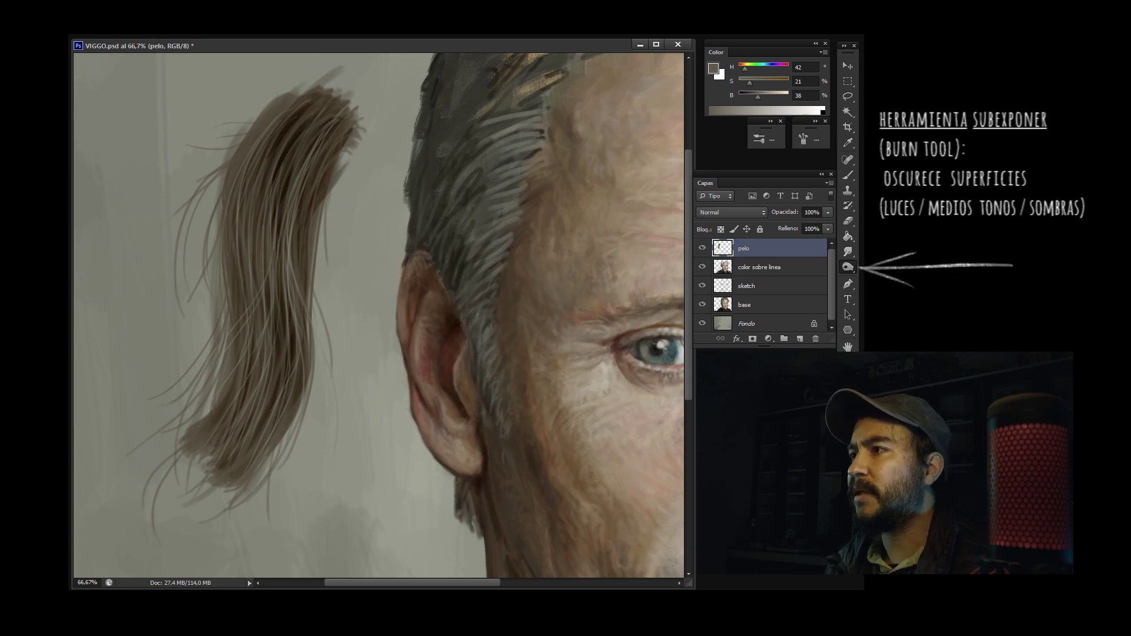
pyautogui.moveTo(317, 164); pyautogui.dragTo(319, 202)
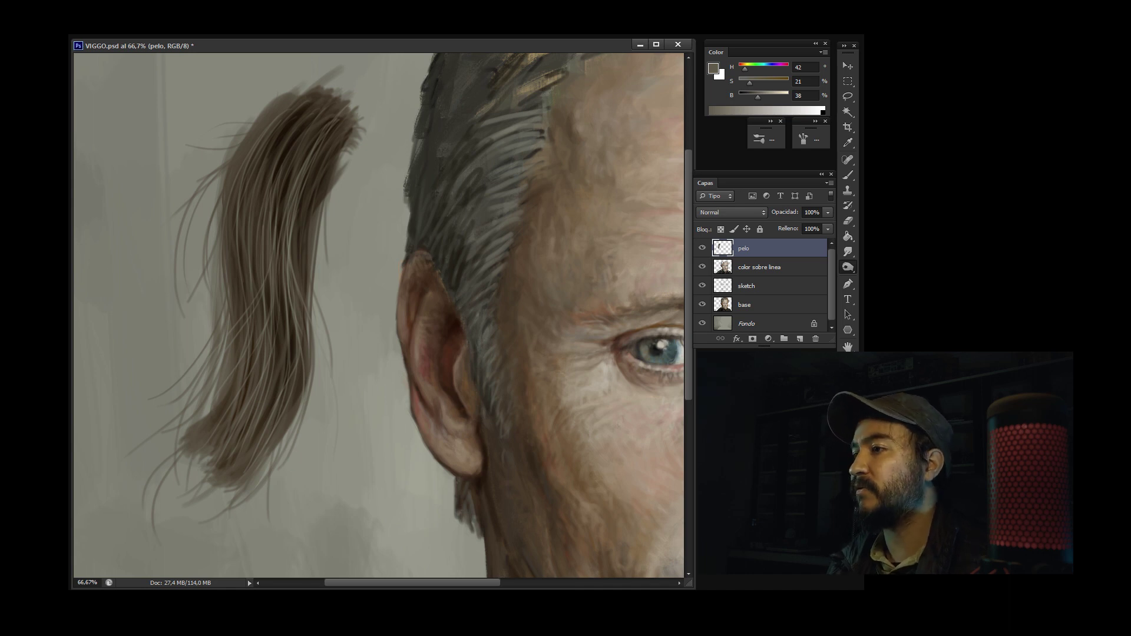
pyautogui.rightClick(848, 266)
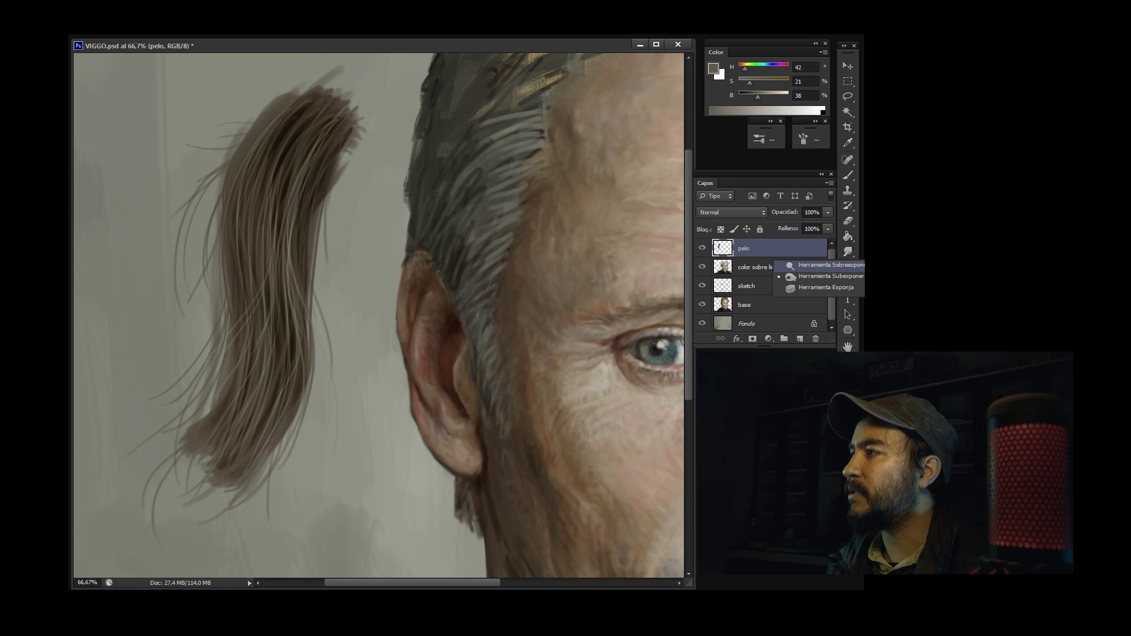
pyautogui.click(825, 265)
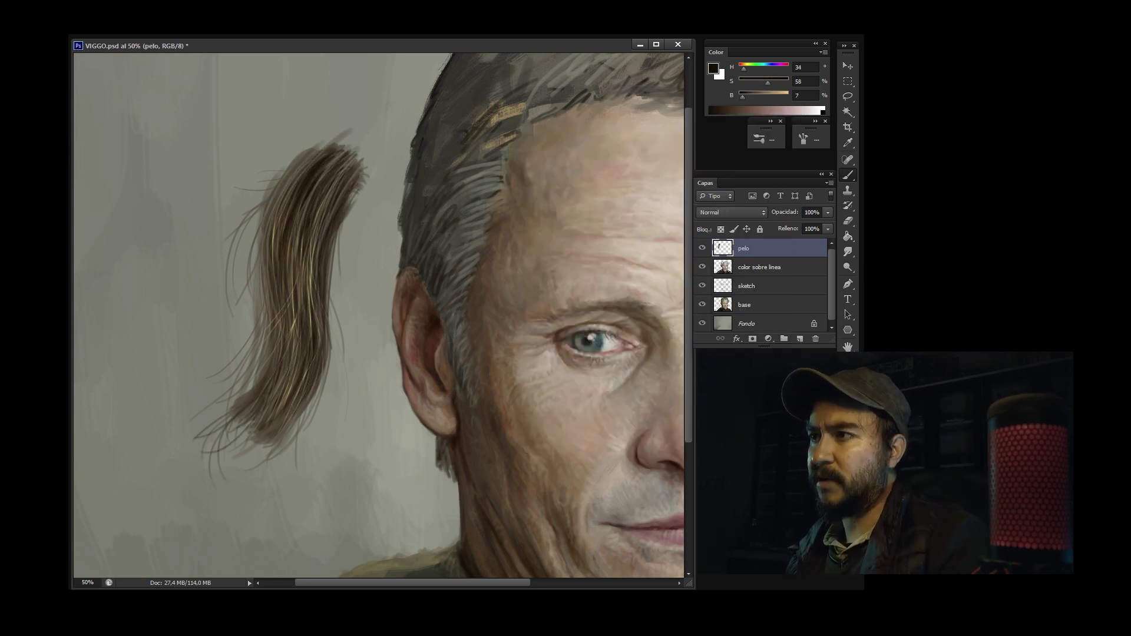
# Lasso the whole hair lock, delete it, deselect and return to the Brush
pyautogui.hotkey('ctrl', '-')
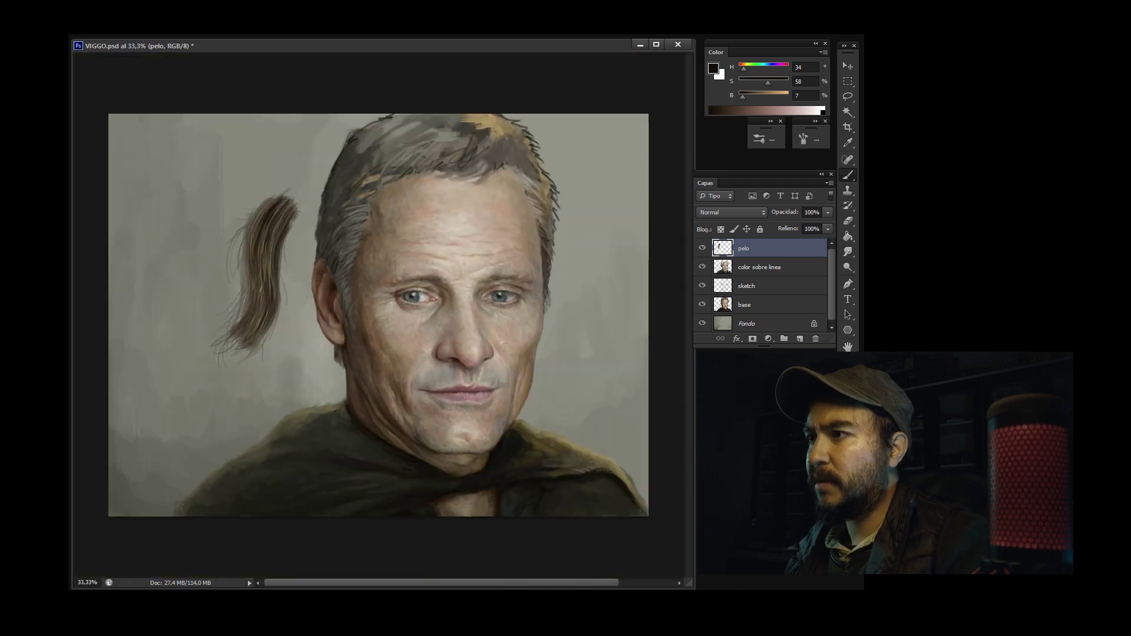
pyautogui.press('l')
pyautogui.moveTo(208, 269)
pyautogui.mouseDown()
pyautogui.moveTo(185, 336)
pyautogui.moveTo(302, 237)
pyautogui.moveTo(283, 177)
pyautogui.mouseUp()
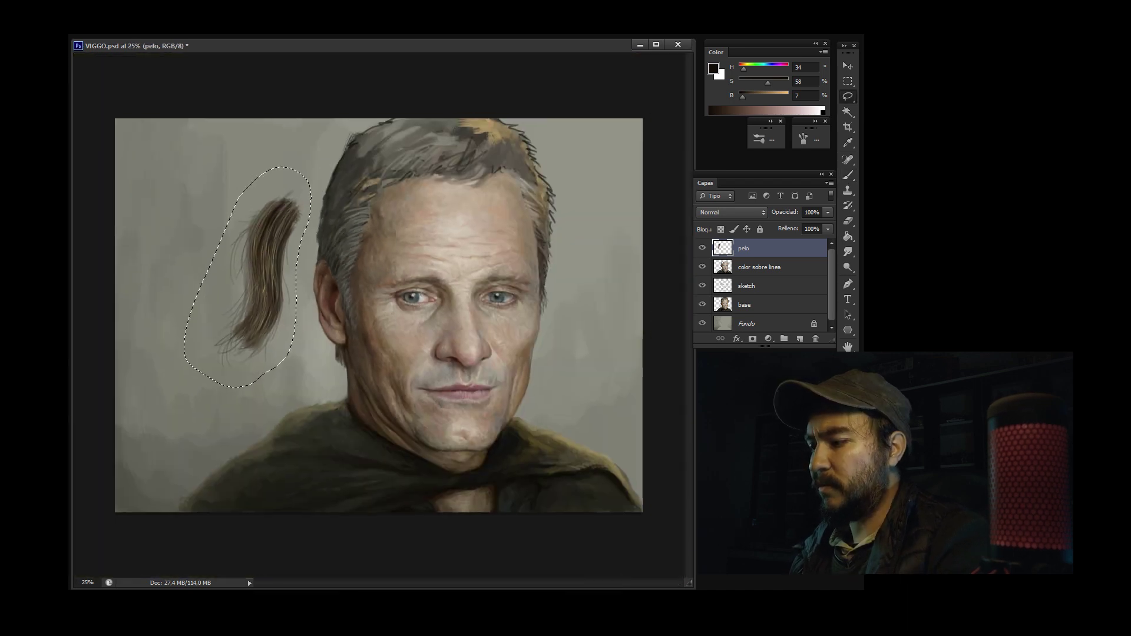
pyautogui.press('Delete')
pyautogui.hotkey('ctrl', 'd')
pyautogui.hotkey('ctrl', '+')
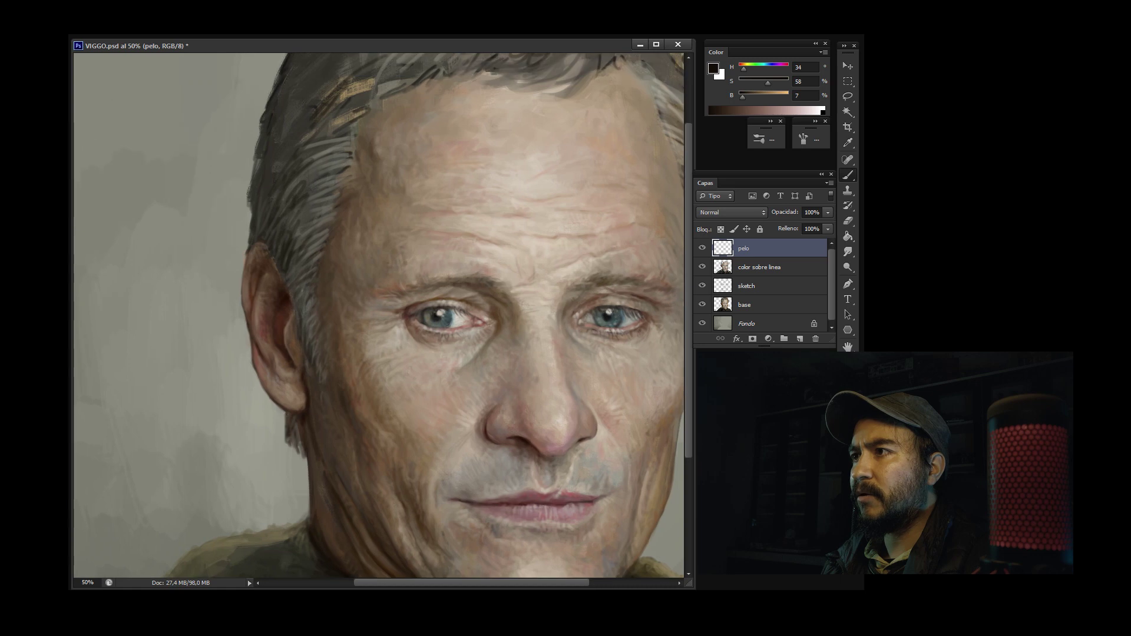
pyautogui.press('b')
pyautogui.moveTo(438, 365)
pyautogui.mouseDown()
pyautogui.moveTo(391, 210)
pyautogui.moveTo(354, 159)
pyautogui.moveTo(348, 171)
pyautogui.mouseUp()
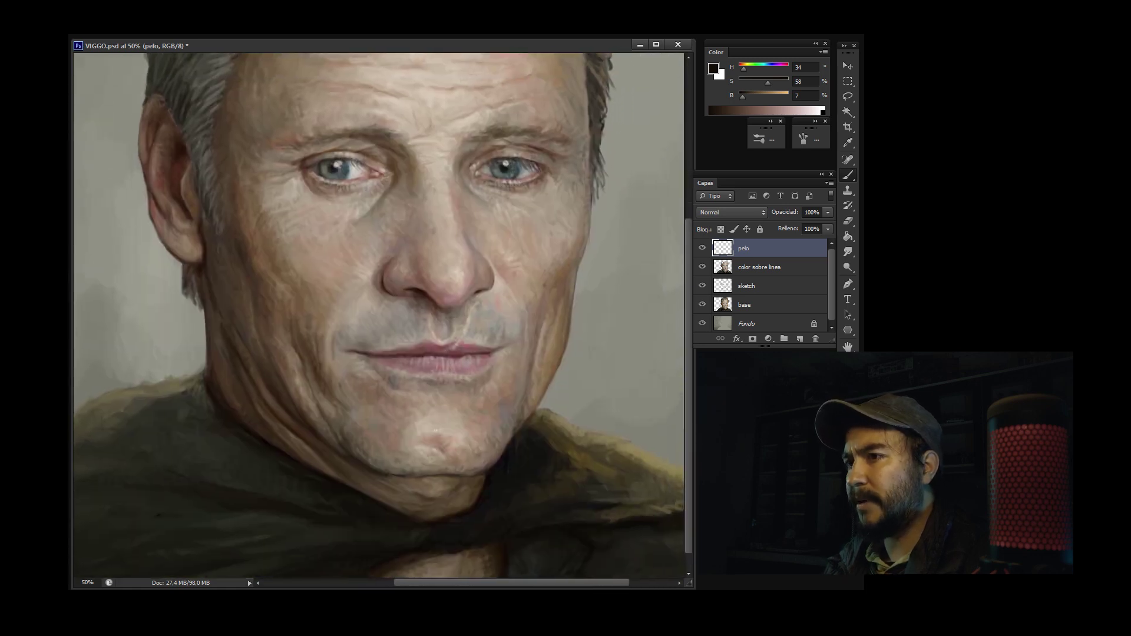
# Zoom to 66.7% on the mouth and chin, set a 9 px brush, and sample skin tone
pyautogui.moveTo(377, 318); pyautogui.dragTo(351, 223)
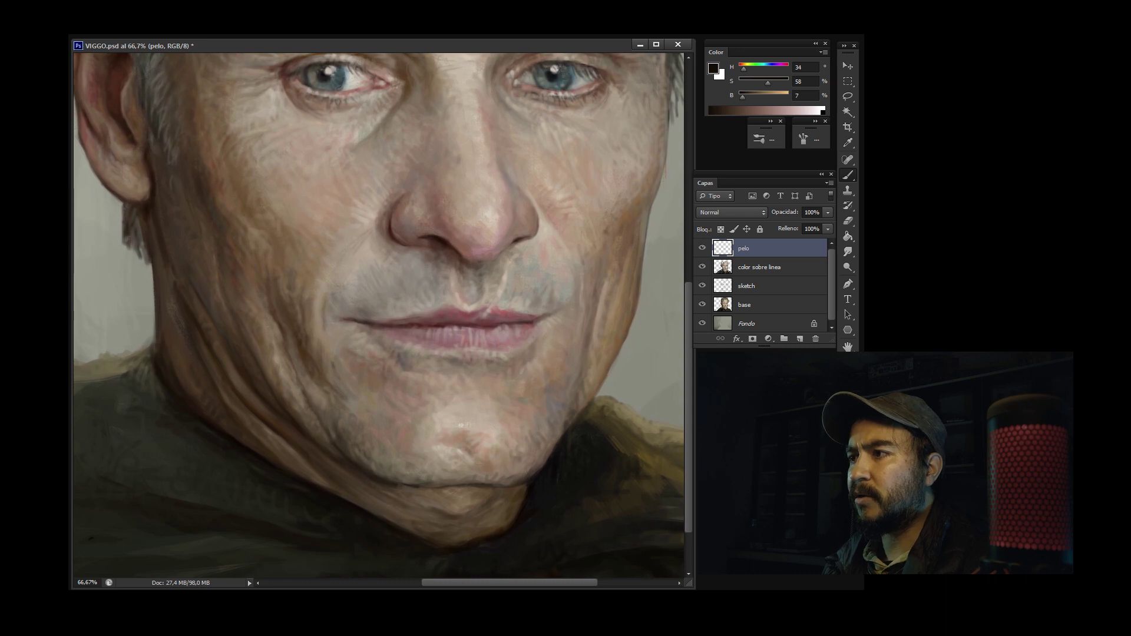
pyautogui.hotkey('ctrl', '+')
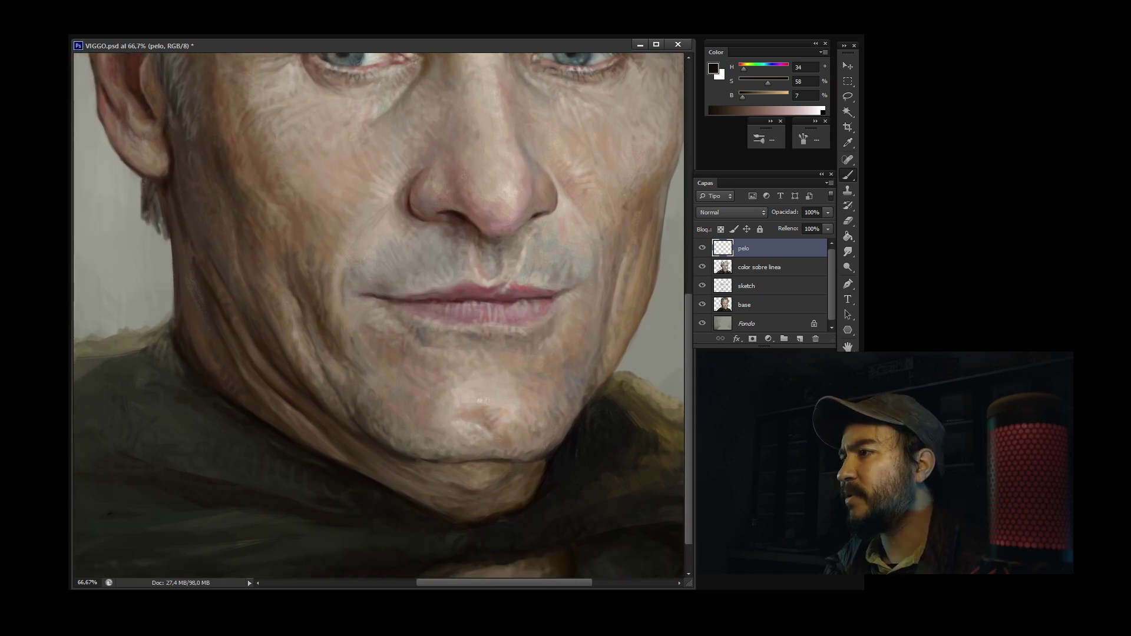
pyautogui.rightClick(480, 401)
pyautogui.press('Down')
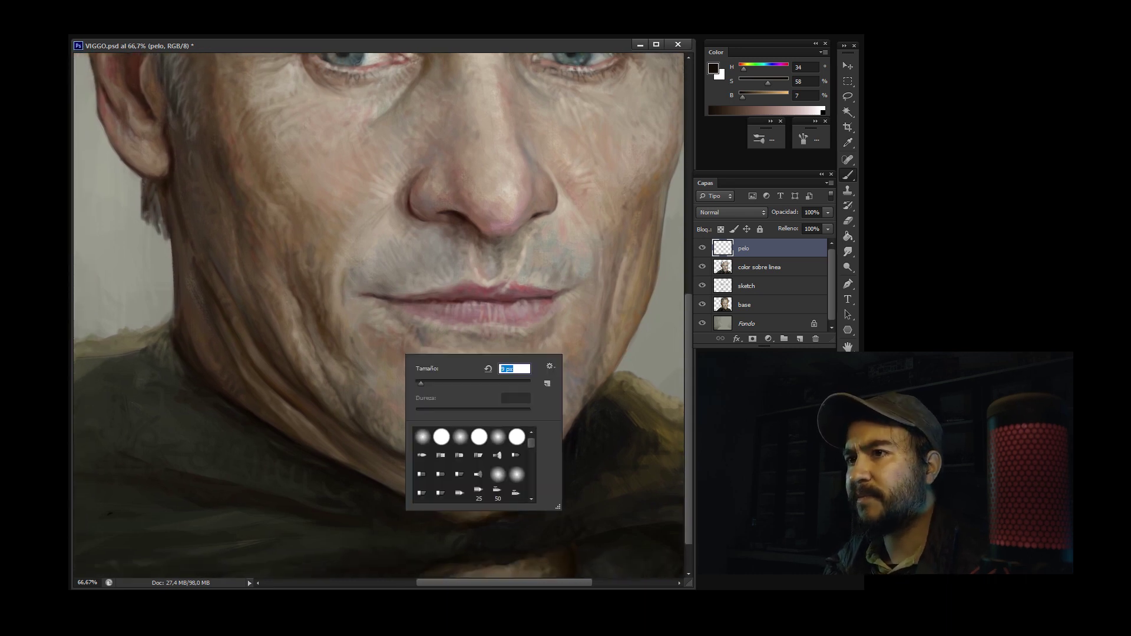
pyautogui.press('Return')
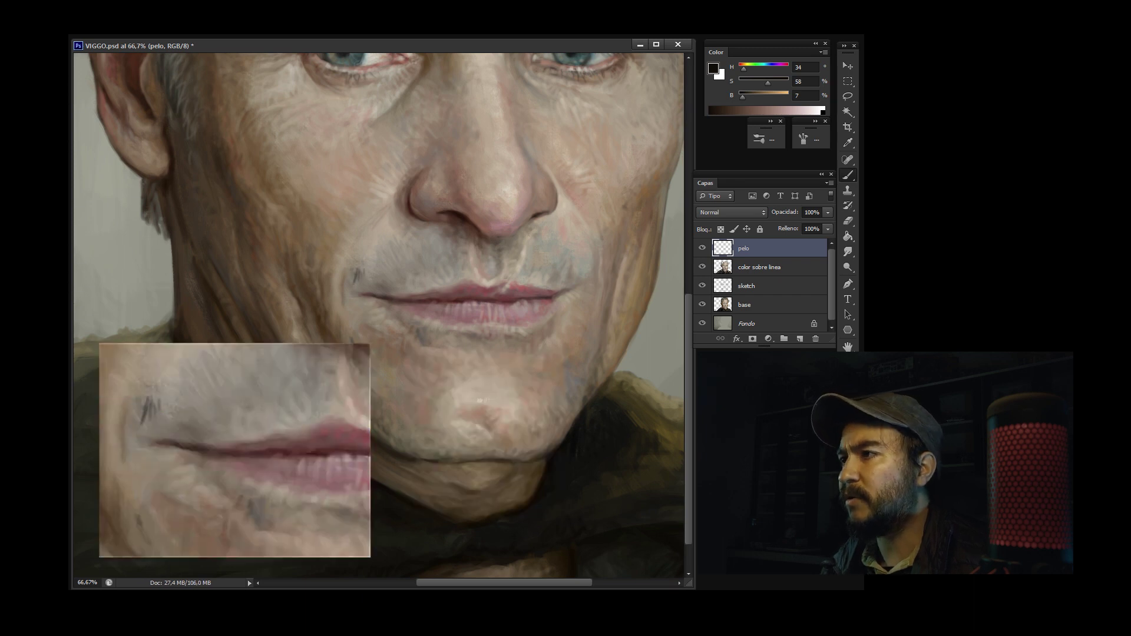
pyautogui.keyDown('alt'); pyautogui.click(336, 280); pyautogui.keyUp('alt')
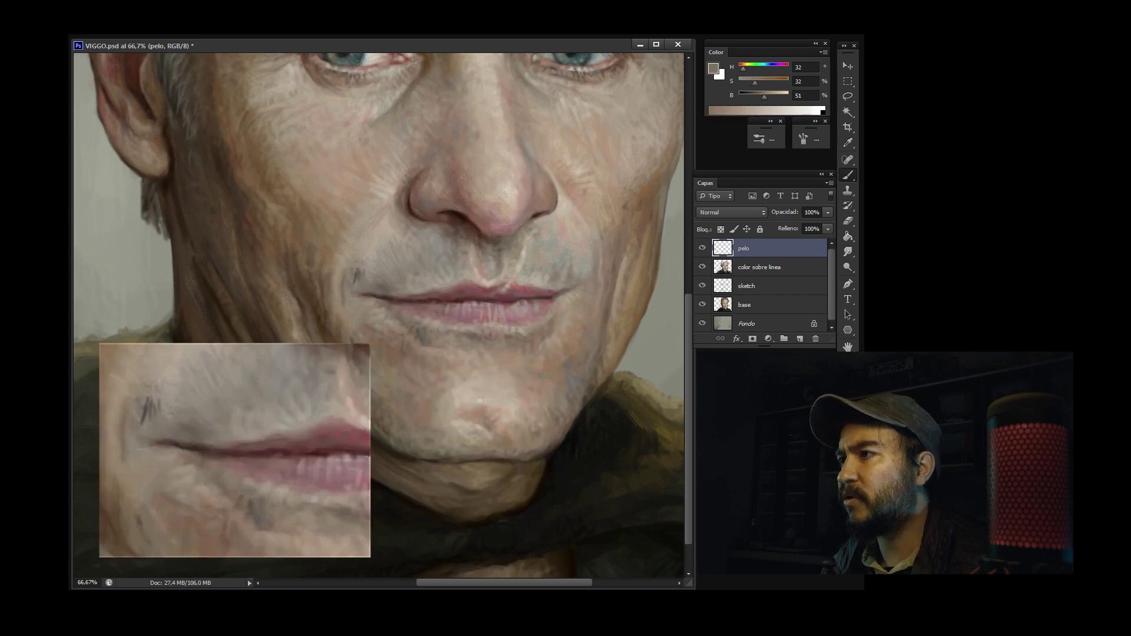
# Sample nearby skin tones and paint short dark hairs into the mustache above the lip
pyautogui.keyDown('alt'); pyautogui.click(355, 276); pyautogui.keyUp('alt')
pyautogui.moveTo(355, 276)
pyautogui.mouseDown()
pyautogui.moveTo(407, 243)
pyautogui.moveTo(435, 241)
pyautogui.mouseUp()
pyautogui.moveTo(410, 284)
pyautogui.mouseDown()
pyautogui.moveTo(404, 273)
pyautogui.moveTo(420, 276)
pyautogui.mouseUp()
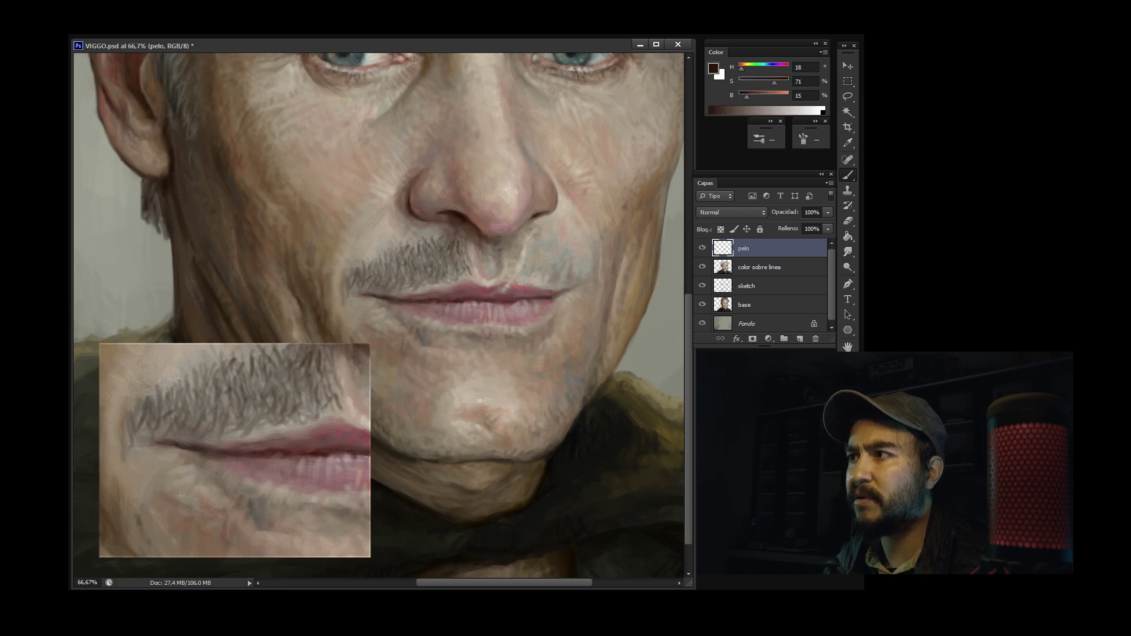
pyautogui.moveTo(448, 276)
pyautogui.mouseDown()
pyautogui.moveTo(443, 263)
pyautogui.moveTo(481, 244)
pyautogui.moveTo(465, 260)
pyautogui.mouseUp()
pyautogui.keyDown('alt'); pyautogui.click(467, 252); pyautogui.keyUp('alt')
pyautogui.keyDown('alt'); pyautogui.click(469, 271); pyautogui.keyUp('alt')
pyautogui.keyDown('alt'); pyautogui.click(486, 244); pyautogui.keyUp('alt')
pyautogui.moveTo(472, 256); pyautogui.dragTo(465, 241)
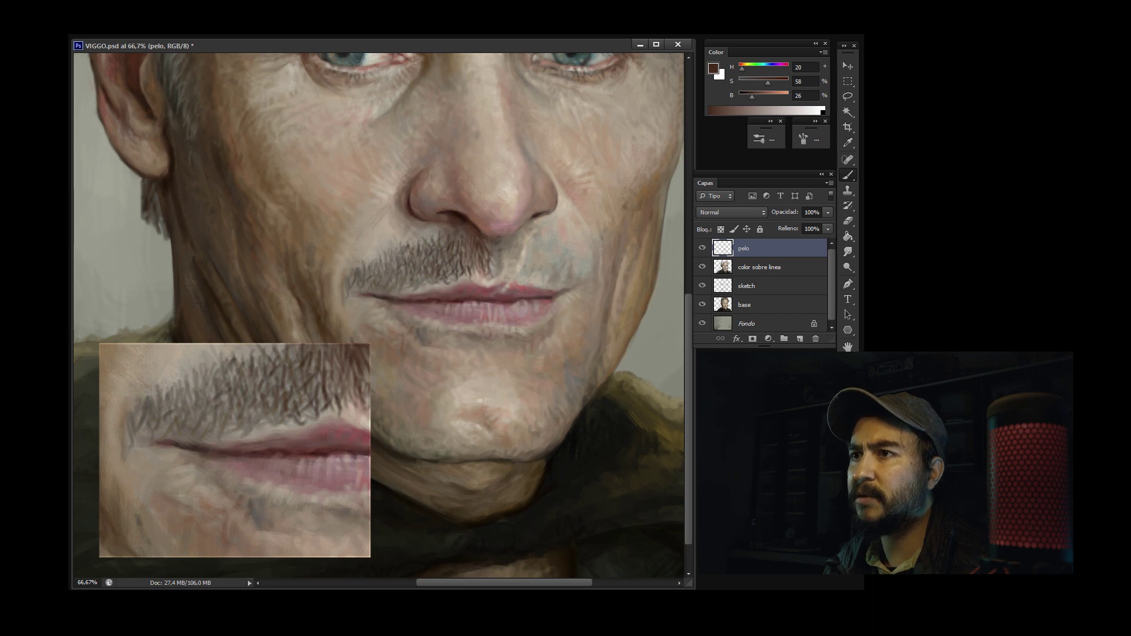
# Resample grey-beige and brown tones around the mustache for further strand work
pyautogui.keyDown('alt'); pyautogui.click(214, 403); pyautogui.keyUp('alt')
pyautogui.keyDown('alt'); pyautogui.click(173, 386); pyautogui.keyUp('alt')
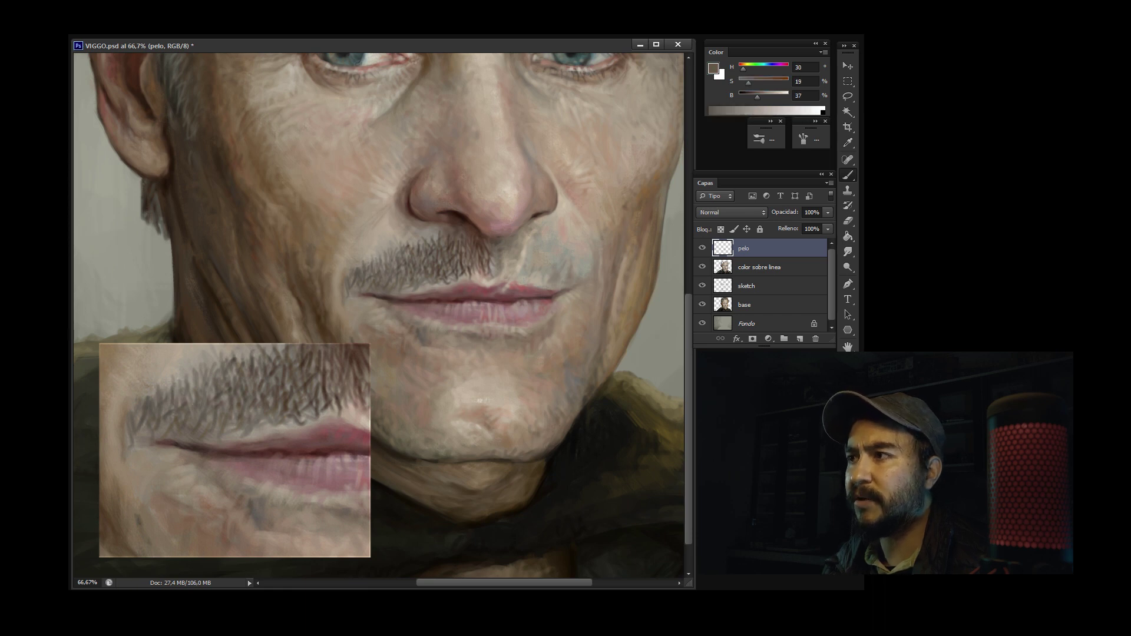
pyautogui.moveTo(848, 267); pyautogui.dragTo(848, 294)
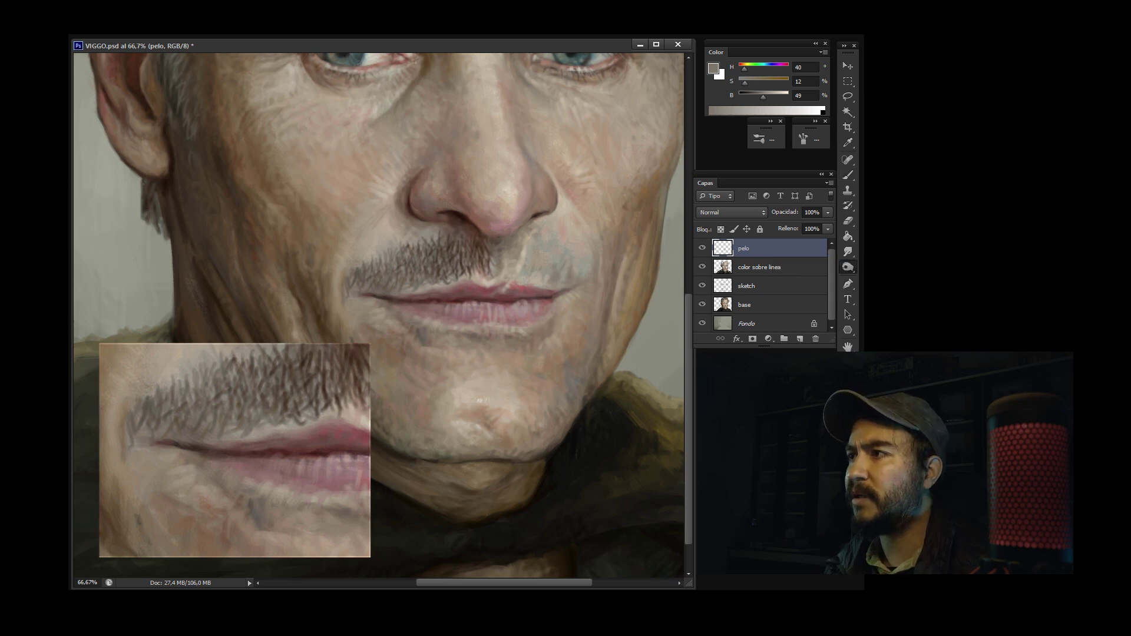
pyautogui.press('b')
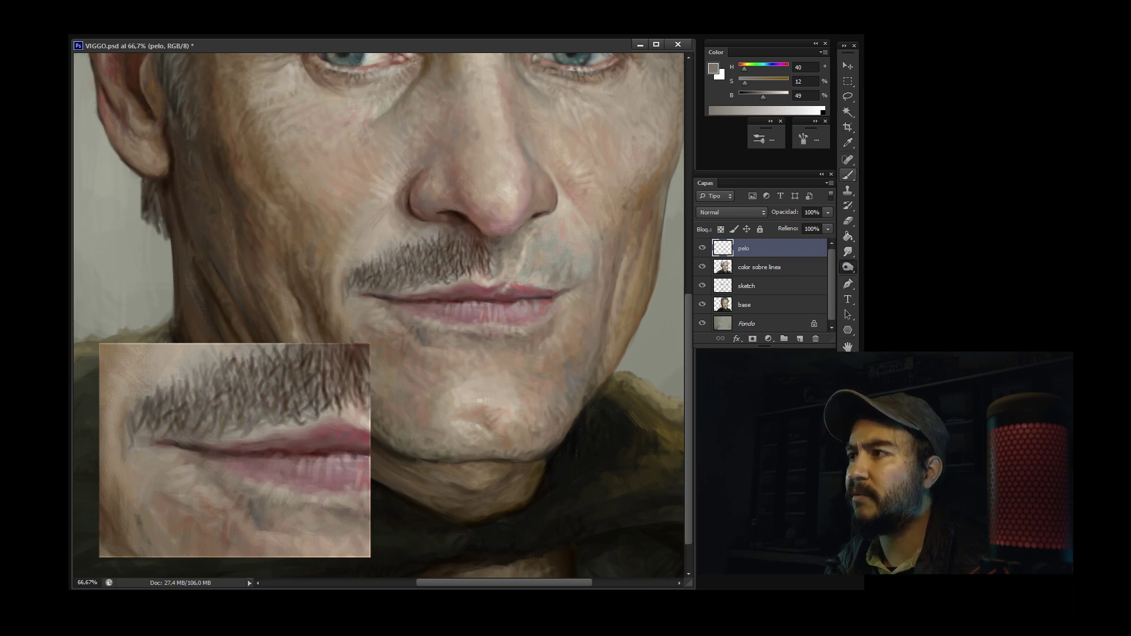
pyautogui.keyDown('alt'); pyautogui.click(352, 281); pyautogui.keyUp('alt')
pyautogui.keyDown('alt'); pyautogui.click(182, 434); pyautogui.keyUp('alt')
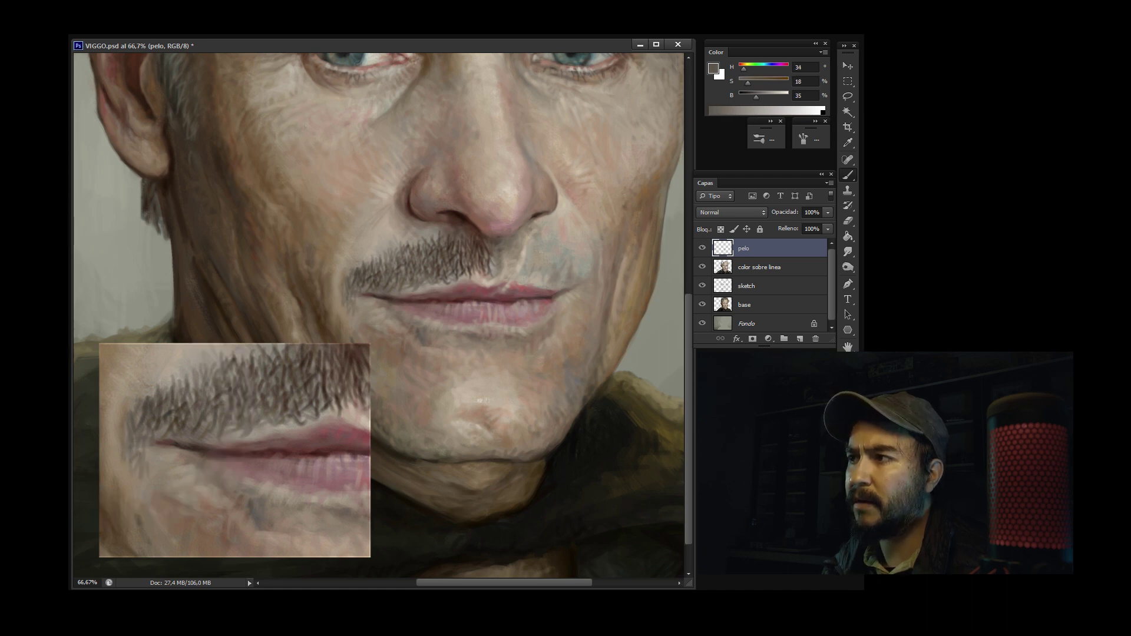
pyautogui.keyDown('alt'); pyautogui.click(355, 279); pyautogui.keyUp('alt')
pyautogui.keyDown('alt'); pyautogui.click(370, 290); pyautogui.keyUp('alt')
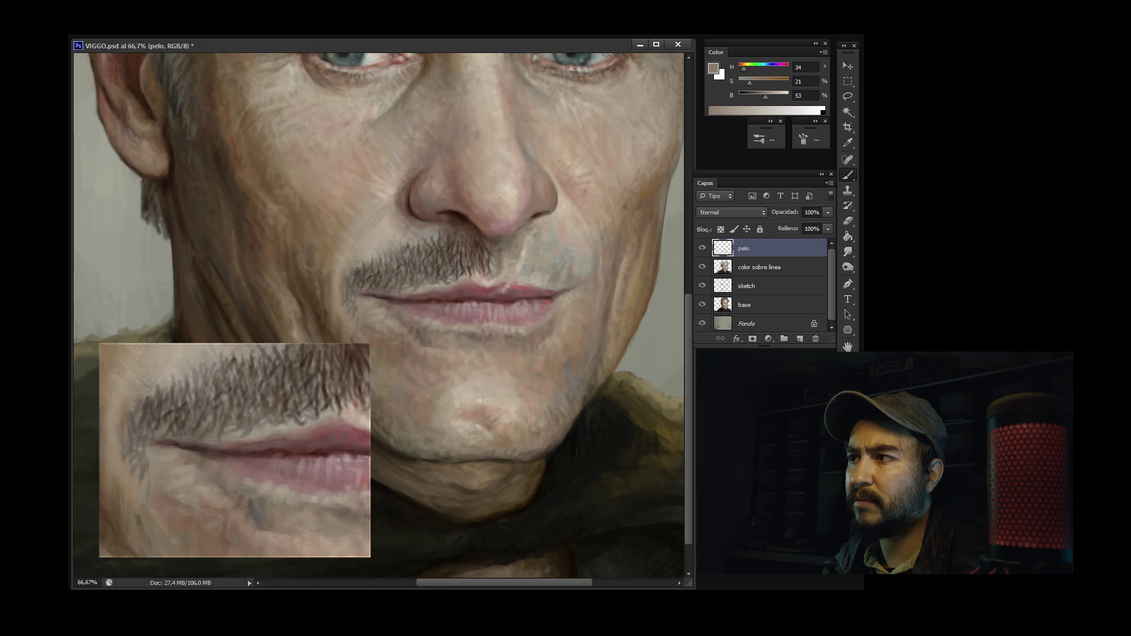
pyautogui.keyDown('alt'); pyautogui.click(354, 294); pyautogui.keyUp('alt')
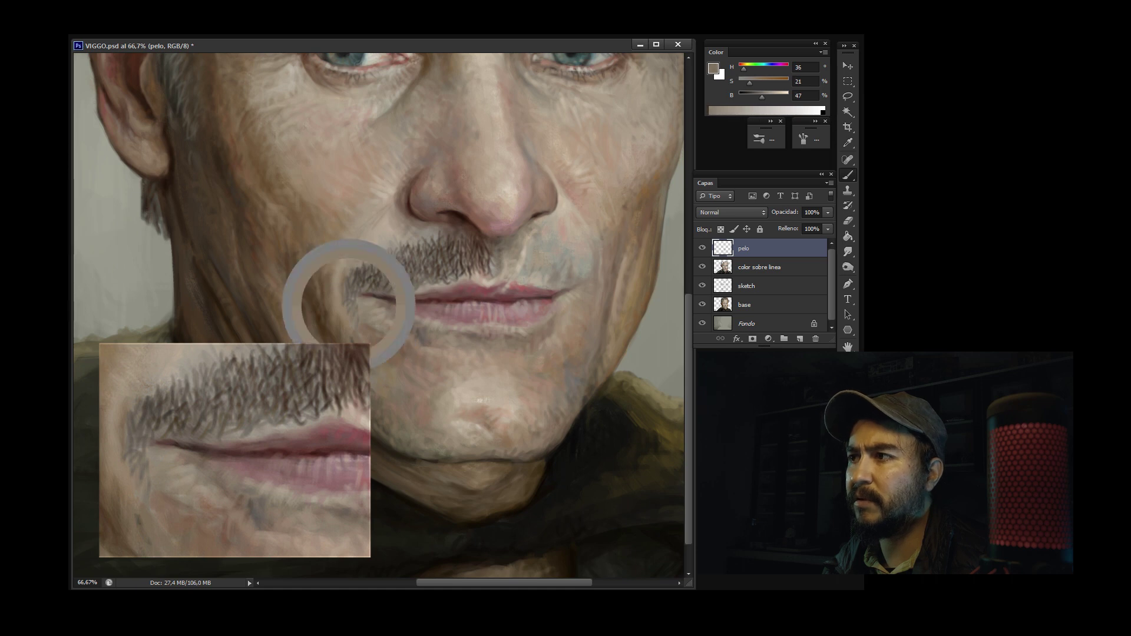
pyautogui.keyDown('alt'); pyautogui.click(355, 321); pyautogui.keyUp('alt')
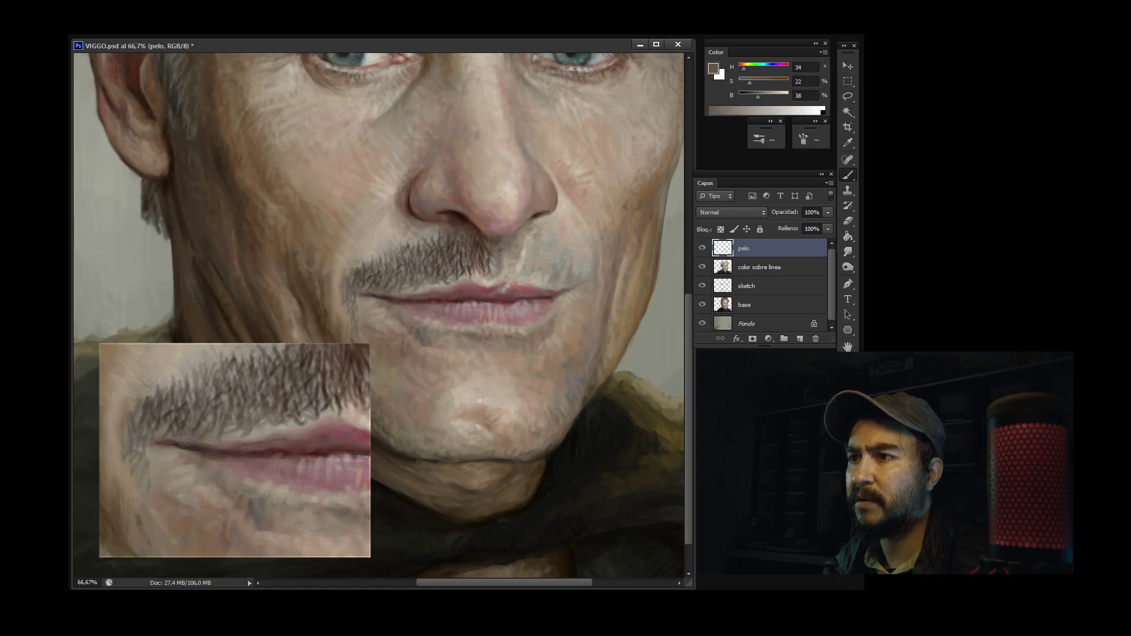
pyautogui.keyDown('alt'); pyautogui.click(362, 309); pyautogui.keyUp('alt')
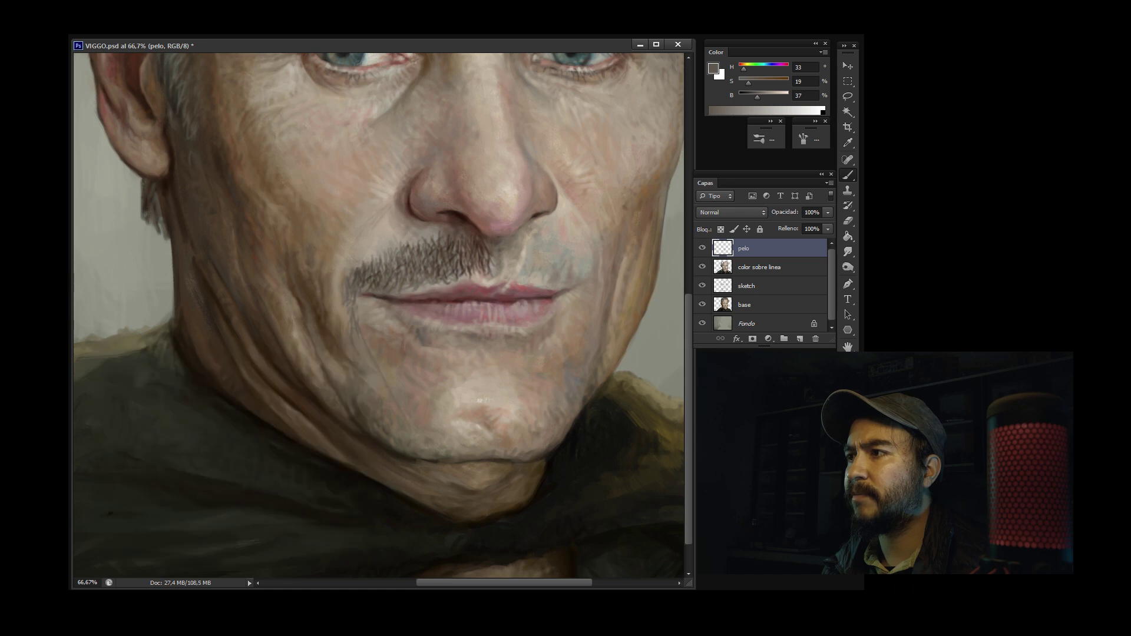
# Sketch dark brown (H 19, S 56, B 16) beard lines from the left mouth corner to the chin
pyautogui.keyDown('alt'); pyautogui.click(560, 553); pyautogui.keyUp('alt')
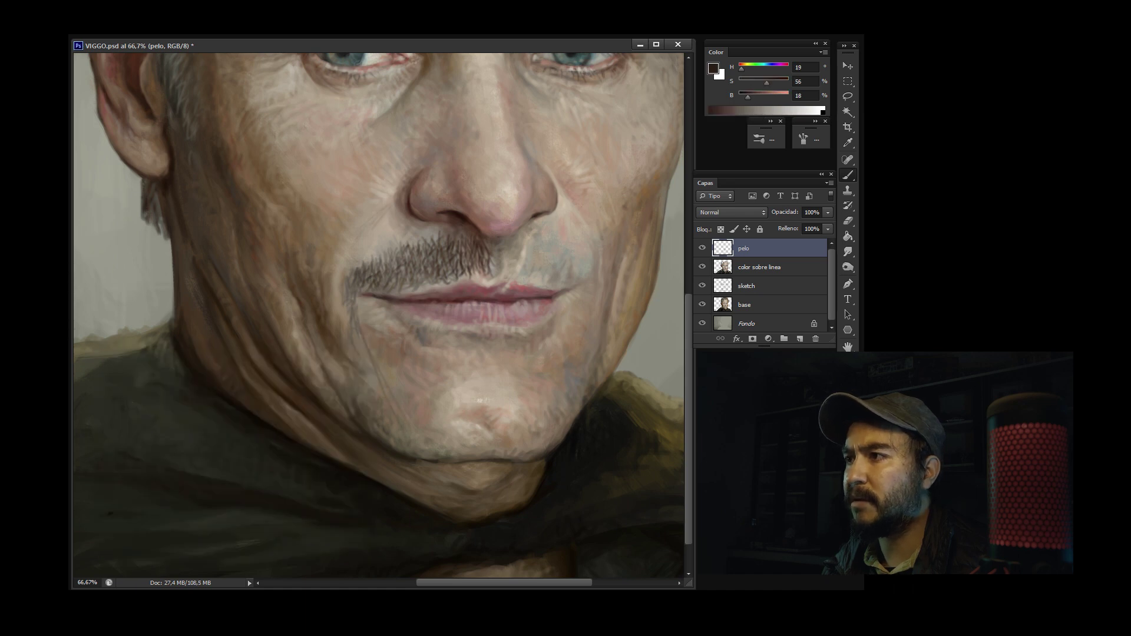
pyautogui.moveTo(354, 297); pyautogui.dragTo(393, 405)
pyautogui.moveTo(345, 348)
pyautogui.mouseDown()
pyautogui.moveTo(342, 409)
pyautogui.moveTo(423, 452)
pyautogui.mouseUp()
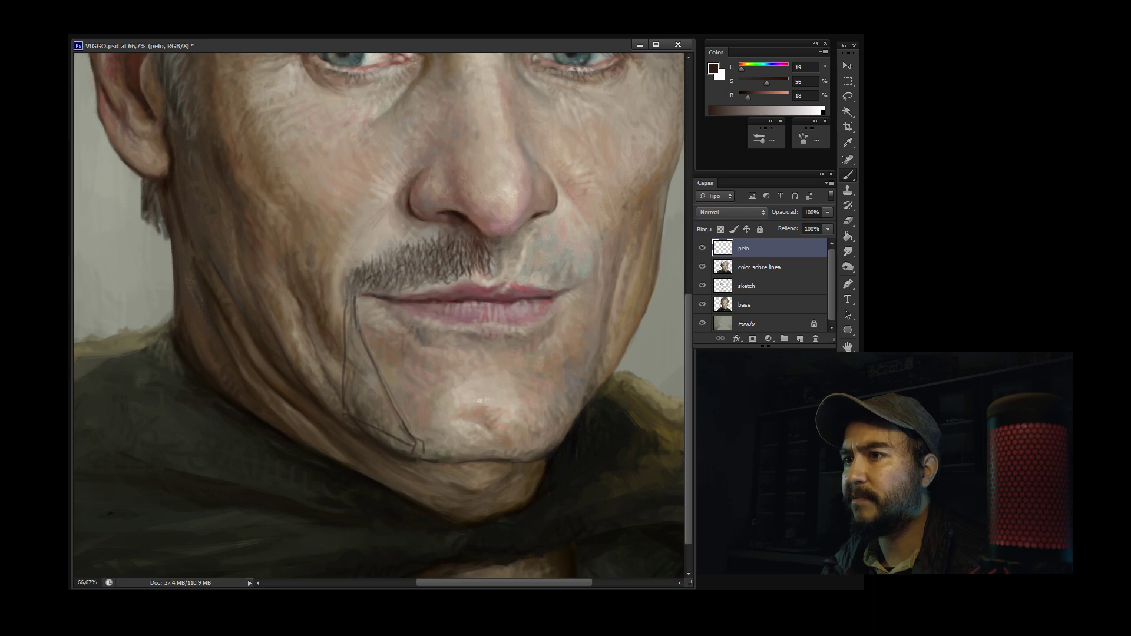
pyautogui.moveTo(347, 314); pyautogui.dragTo(356, 338)
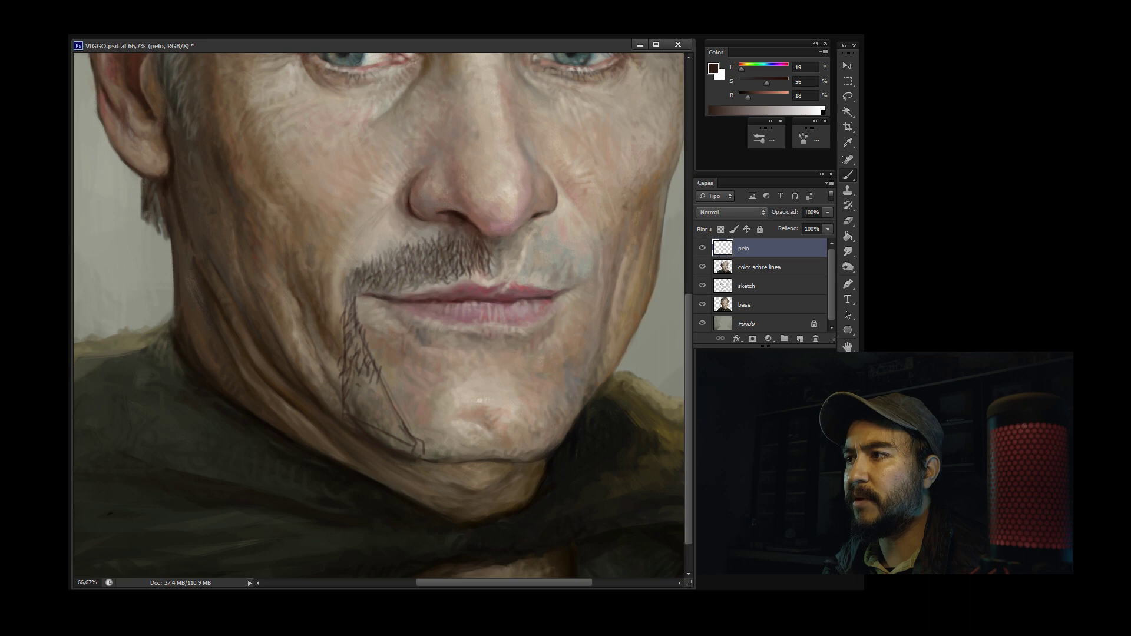
pyautogui.hotkey('ctrl', '-')
pyautogui.hotkey('ctrl', '-')
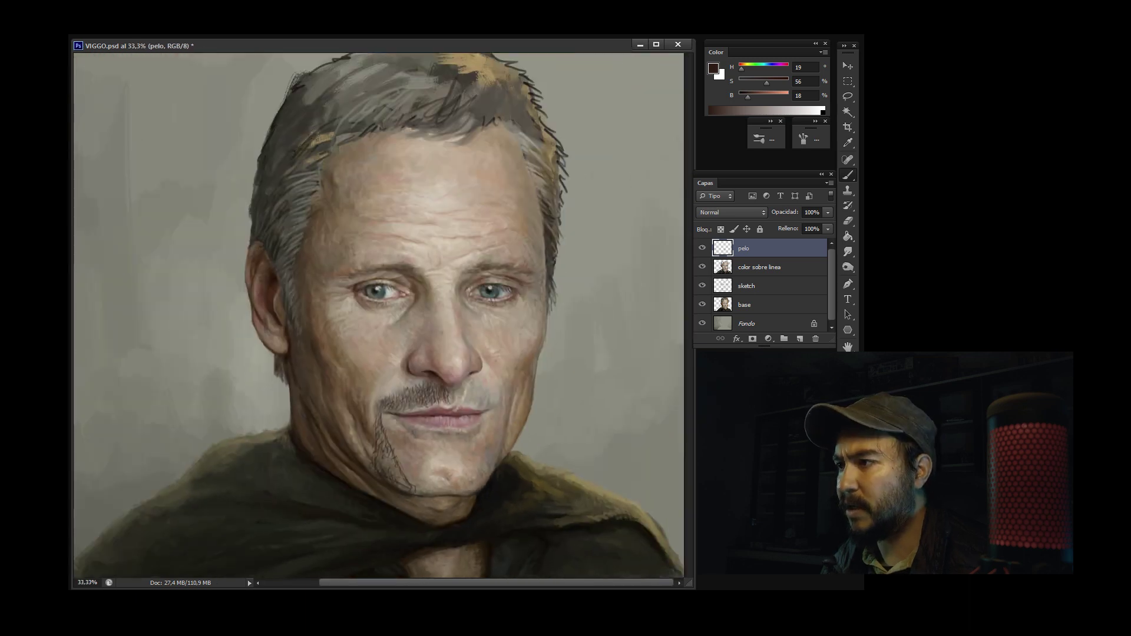
# Sketch the beard outline right of the chin and the hair's left contour down to the collar
pyautogui.moveTo(468, 383); pyautogui.dragTo(498, 489)
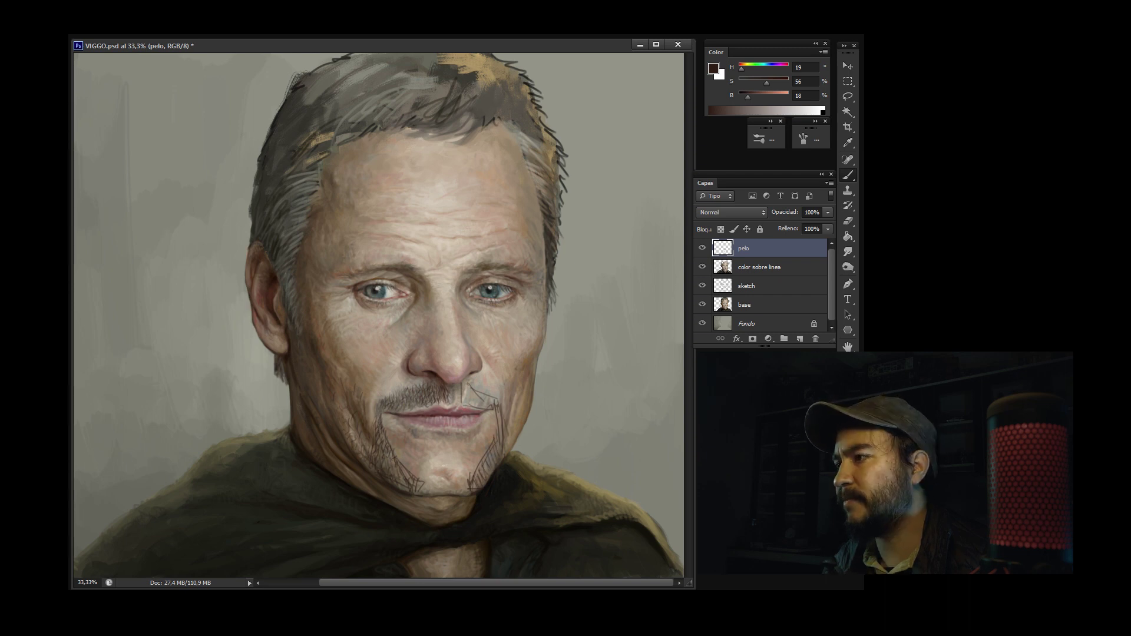
pyautogui.moveTo(446, 389)
pyautogui.mouseDown()
pyautogui.moveTo(454, 402)
pyautogui.moveTo(493, 407)
pyautogui.mouseUp()
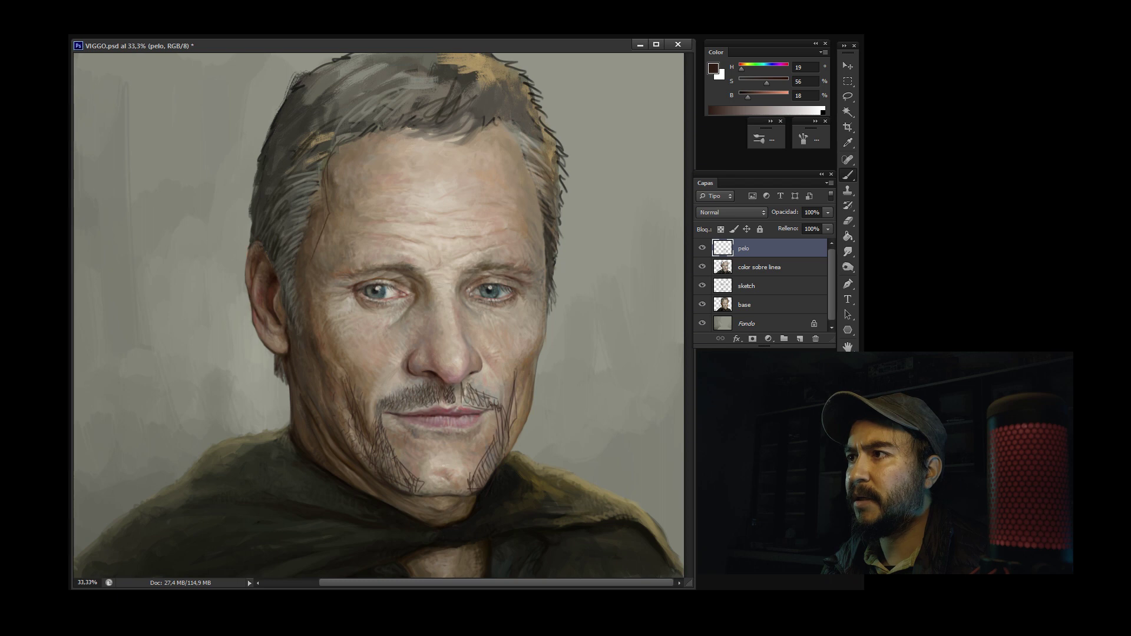
pyautogui.moveTo(296, 80); pyautogui.dragTo(223, 246)
pyautogui.moveTo(245, 200)
pyautogui.mouseDown()
pyautogui.moveTo(236, 285)
pyautogui.moveTo(205, 346)
pyautogui.mouseUp()
pyautogui.moveTo(223, 383)
pyautogui.mouseDown()
pyautogui.moveTo(204, 465)
pyautogui.moveTo(306, 417)
pyautogui.mouseUp()
# Resize the brush and sketch hair strands along the left cheek and beside the left ear
pyautogui.rightClick(321, 320)
pyautogui.press('Return')
pyautogui.moveTo(320, 356); pyautogui.dragTo(309, 410)
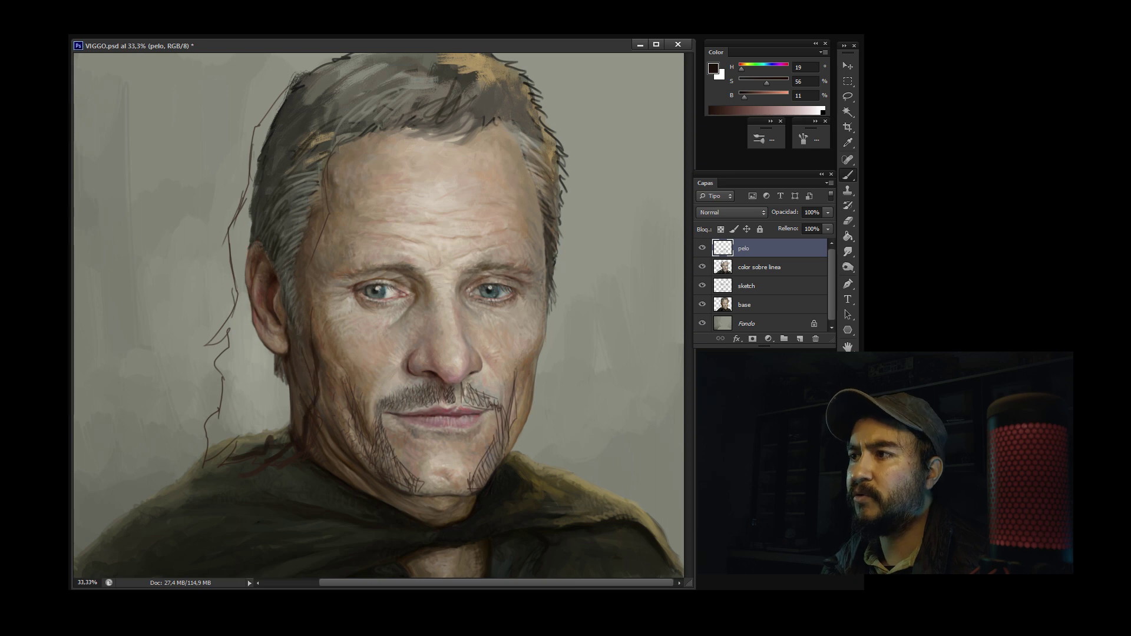
pyautogui.moveTo(302, 273); pyautogui.dragTo(292, 367)
pyautogui.rightClick(292, 334)
pyautogui.press('Return')
pyautogui.moveTo(264, 297); pyautogui.dragTo(264, 333)
pyautogui.moveTo(274, 331); pyautogui.dragTo(256, 365)
pyautogui.moveTo(254, 269); pyautogui.dragTo(241, 328)
# Draw wavy strands over the left temple, forehead and crown
pyautogui.moveTo(290, 231)
pyautogui.mouseDown()
pyautogui.moveTo(277, 315)
pyautogui.moveTo(286, 319)
pyautogui.mouseUp()
pyautogui.moveTo(330, 182); pyautogui.dragTo(309, 332)
pyautogui.moveTo(313, 223); pyautogui.dragTo(290, 282)
pyautogui.moveTo(313, 177); pyautogui.dragTo(308, 225)
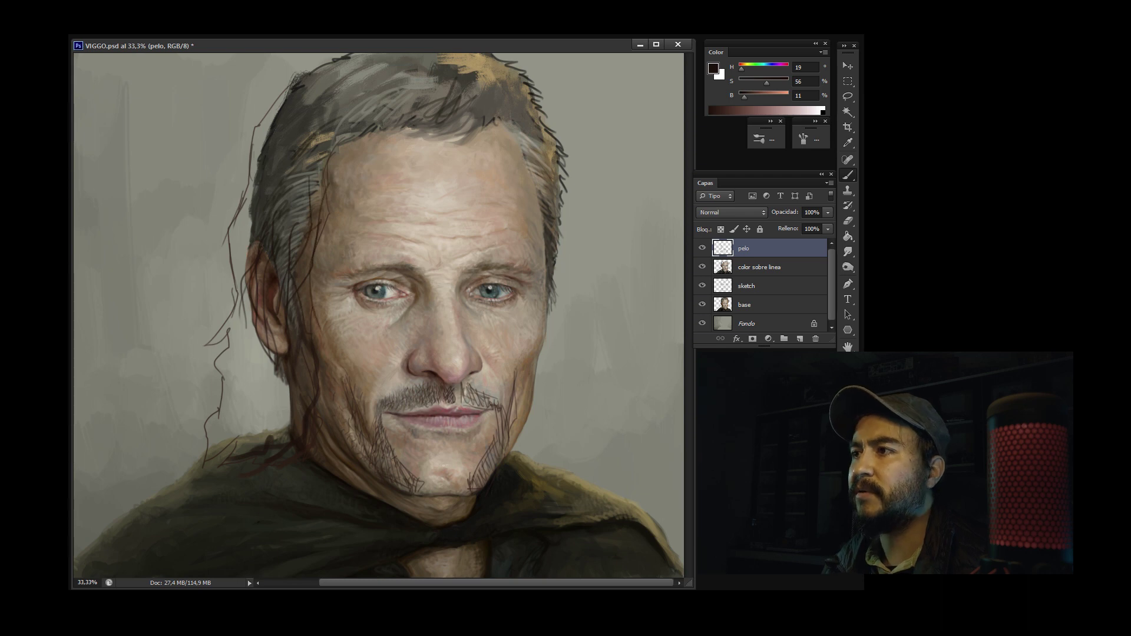
pyautogui.moveTo(360, 192); pyautogui.dragTo(374, 230)
pyautogui.moveTo(341, 54); pyautogui.dragTo(251, 175)
pyautogui.moveTo(403, 78); pyautogui.dragTo(345, 136)
pyautogui.moveTo(454, 53); pyautogui.dragTo(370, 133)
pyautogui.moveTo(256, 173); pyautogui.dragTo(242, 235)
pyautogui.moveTo(539, 111); pyautogui.dragTo(377, 145)
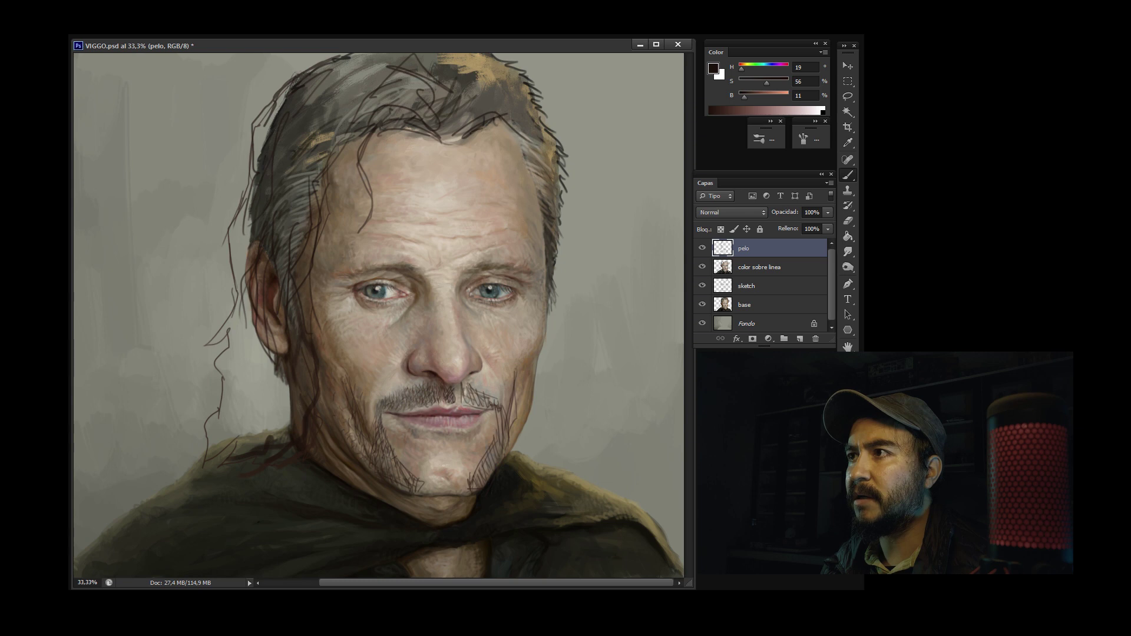
# Draw strands on the right side of the head flowing down to the right shoulder
pyautogui.moveTo(506, 66); pyautogui.dragTo(537, 177)
pyautogui.moveTo(533, 83); pyautogui.dragTo(586, 209)
pyautogui.moveTo(460, 115); pyautogui.dragTo(536, 186)
pyautogui.moveTo(512, 147)
pyautogui.mouseDown()
pyautogui.moveTo(545, 247)
pyautogui.moveTo(530, 316)
pyautogui.moveTo(518, 248)
pyautogui.mouseUp()
pyautogui.moveTo(557, 147)
pyautogui.mouseDown()
pyautogui.moveTo(577, 298)
pyautogui.moveTo(563, 474)
pyautogui.mouseUp()
pyautogui.moveTo(539, 395); pyautogui.dragTo(571, 477)
pyautogui.moveTo(540, 366); pyautogui.dragTo(519, 439)
pyautogui.moveTo(554, 281); pyautogui.dragTo(535, 354)
pyautogui.moveTo(548, 226); pyautogui.dragTo(521, 473)
pyautogui.moveTo(559, 442); pyautogui.dragTo(574, 485)
# Draw long strands from the upper-left of the head down the left side of the neck
pyautogui.moveTo(299, 396); pyautogui.dragTo(303, 431)
pyautogui.moveTo(284, 377); pyautogui.dragTo(280, 438)
pyautogui.moveTo(267, 334); pyautogui.dragTo(258, 447)
pyautogui.moveTo(254, 248); pyautogui.dragTo(232, 437)
pyautogui.moveTo(287, 368); pyautogui.dragTo(231, 449)
pyautogui.moveTo(312, 194); pyautogui.dragTo(291, 247)
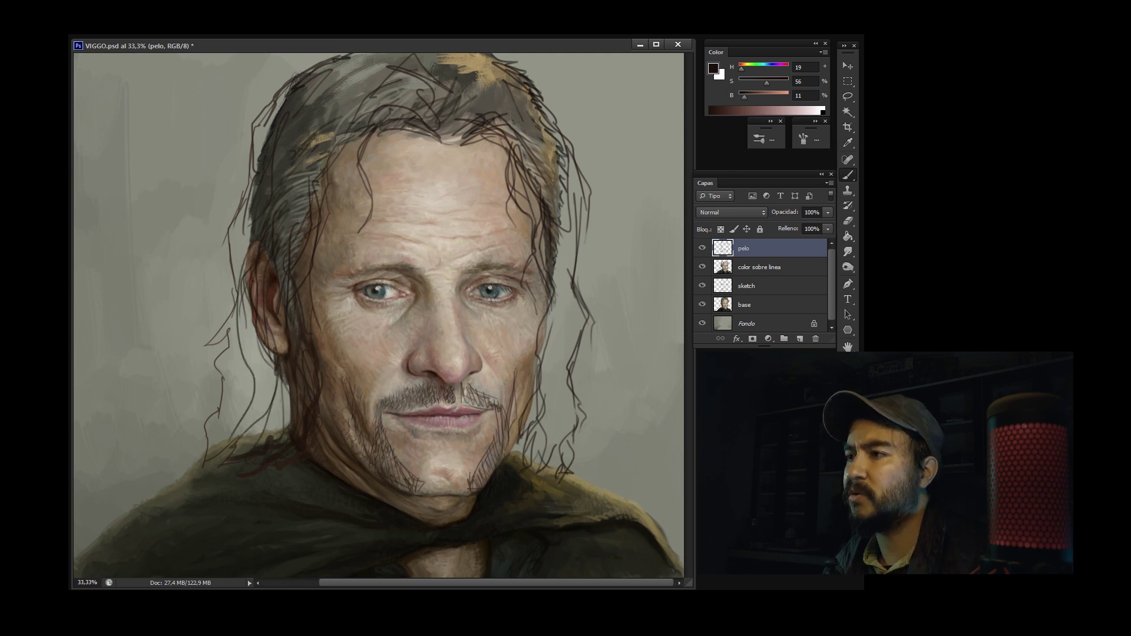
pyautogui.moveTo(315, 129); pyautogui.dragTo(284, 235)
pyautogui.moveTo(355, 123); pyautogui.dragTo(328, 135)
pyautogui.moveTo(250, 202); pyautogui.dragTo(220, 299)
pyautogui.moveTo(239, 275); pyautogui.dragTo(203, 459)
pyautogui.moveTo(259, 165); pyautogui.dragTo(240, 242)
pyautogui.moveTo(259, 117); pyautogui.dragTo(252, 176)
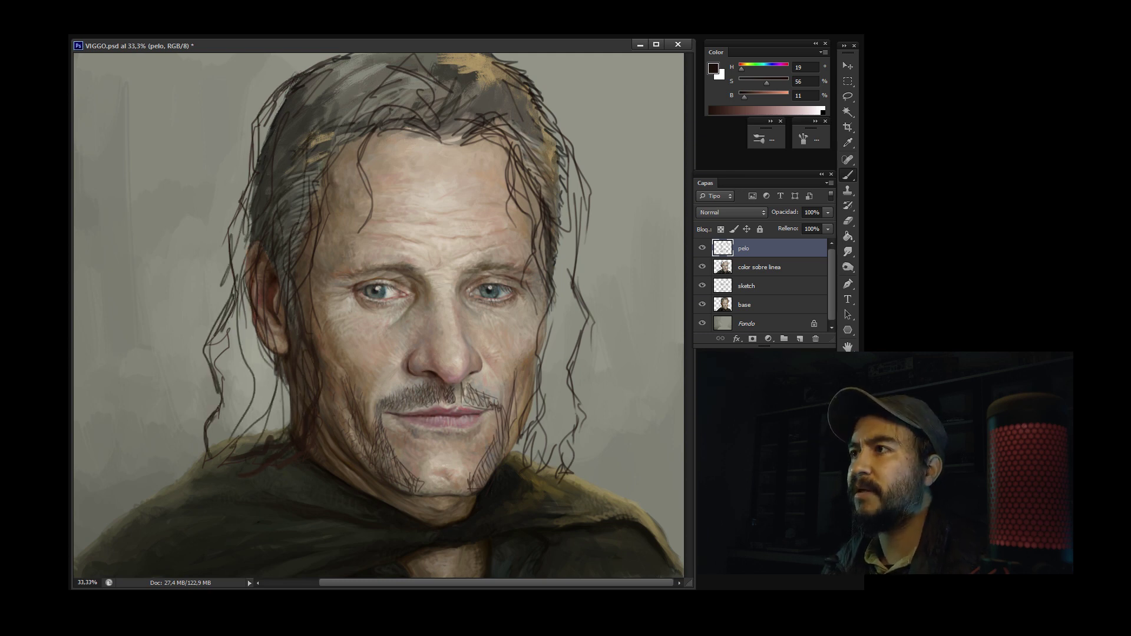
# Add strands over the top-right and right side of the head, removing a stray arrow mark
pyautogui.moveTo(518, 83); pyautogui.dragTo(564, 148)
pyautogui.moveTo(467, 71)
pyautogui.mouseDown()
pyautogui.moveTo(535, 123)
pyautogui.moveTo(560, 185)
pyautogui.mouseUp()
pyautogui.moveTo(539, 125); pyautogui.dragTo(573, 211)
pyautogui.moveTo(581, 164); pyautogui.dragTo(575, 291)
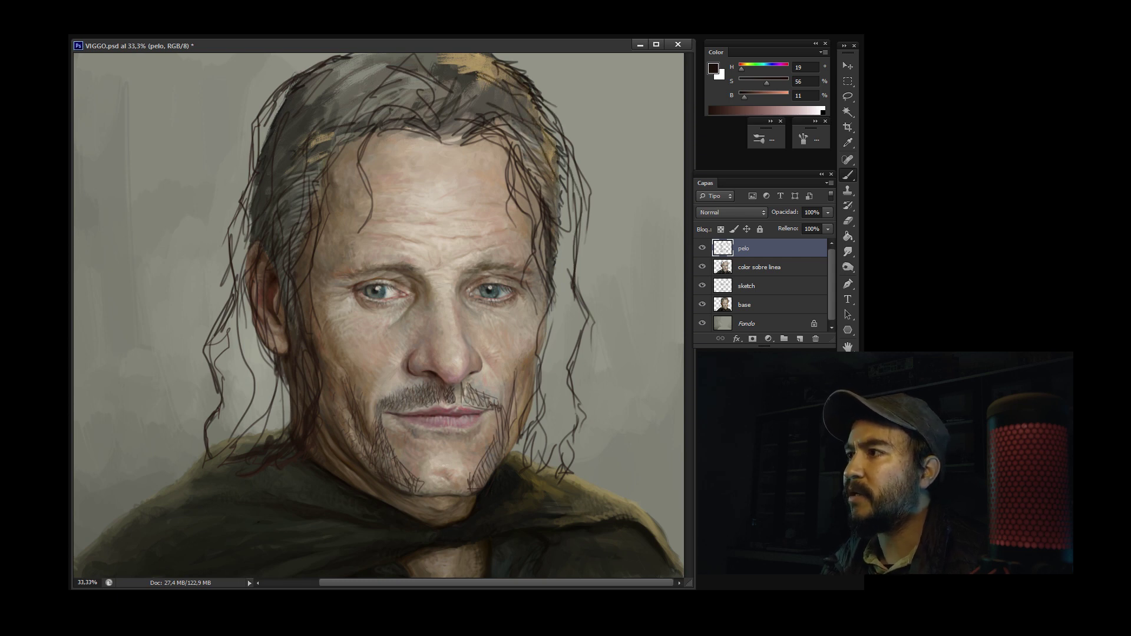
pyautogui.moveTo(541, 218)
pyautogui.mouseDown()
pyautogui.moveTo(553, 322)
pyautogui.moveTo(544, 373)
pyautogui.mouseUp()
pyautogui.moveTo(587, 287); pyautogui.dragTo(574, 390)
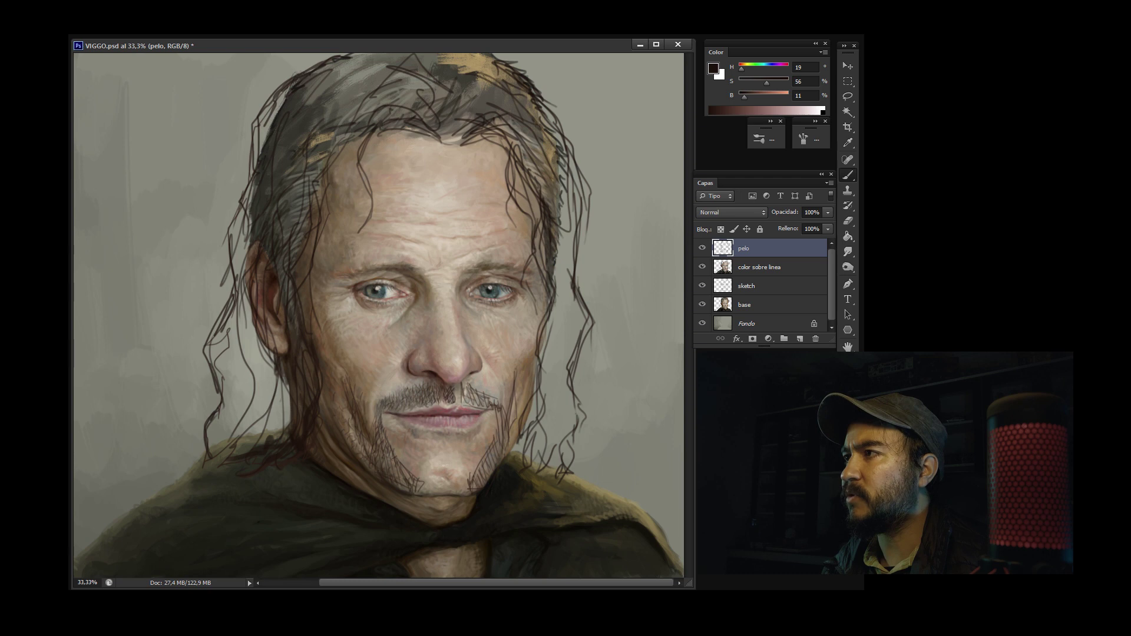
pyautogui.moveTo(599, 136); pyautogui.dragTo(652, 101)
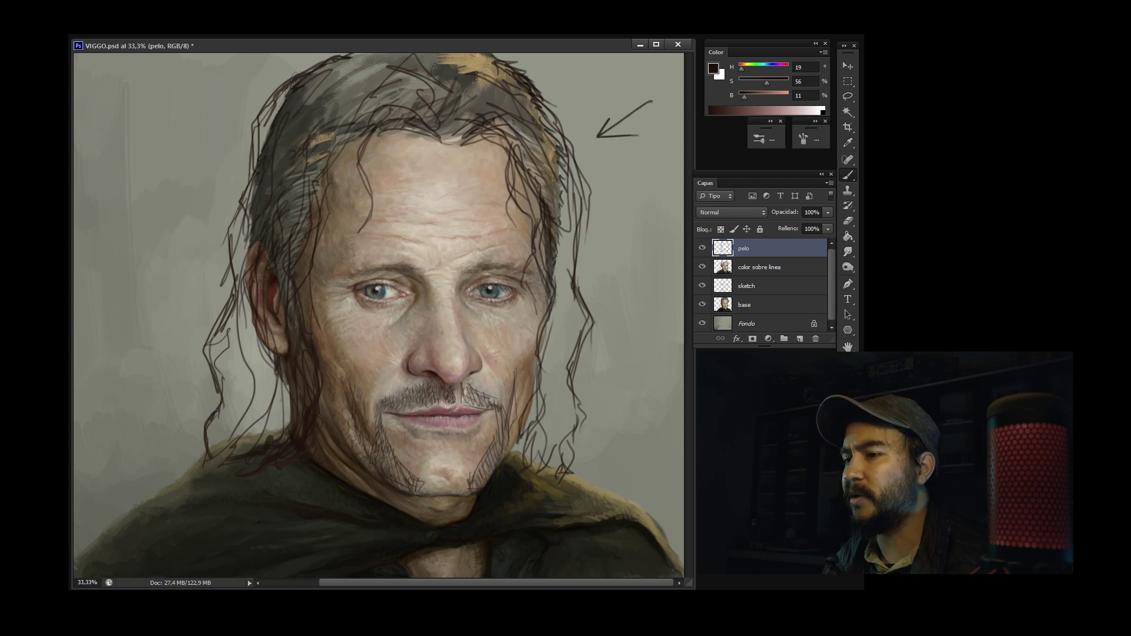
pyautogui.hotkey('ctrl', 'z')
pyautogui.moveTo(587, 286); pyautogui.dragTo(551, 445)
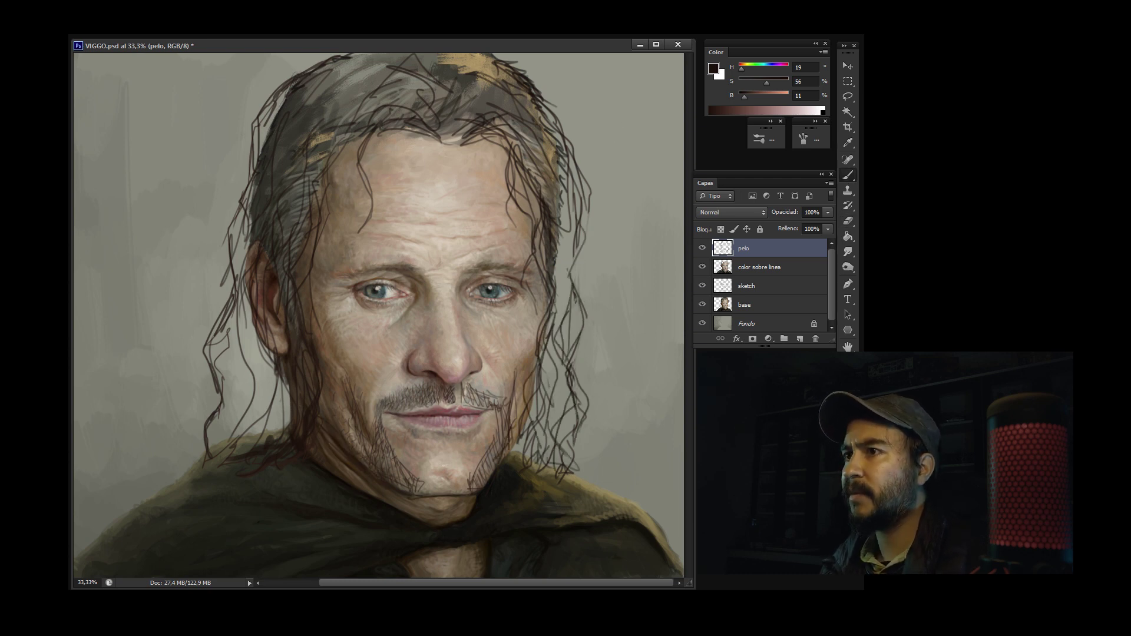
# Finish thin crown strands, then enlarge the brush and lay broad dark strokes over the left hair
pyautogui.moveTo(430, 124); pyautogui.dragTo(318, 253)
pyautogui.moveTo(498, 100); pyautogui.dragTo(460, 121)
pyautogui.moveTo(456, 74)
pyautogui.mouseDown()
pyautogui.moveTo(524, 118)
pyautogui.moveTo(564, 171)
pyautogui.moveTo(563, 324)
pyautogui.moveTo(578, 376)
pyautogui.mouseUp()
pyautogui.rightClick(413, 301)
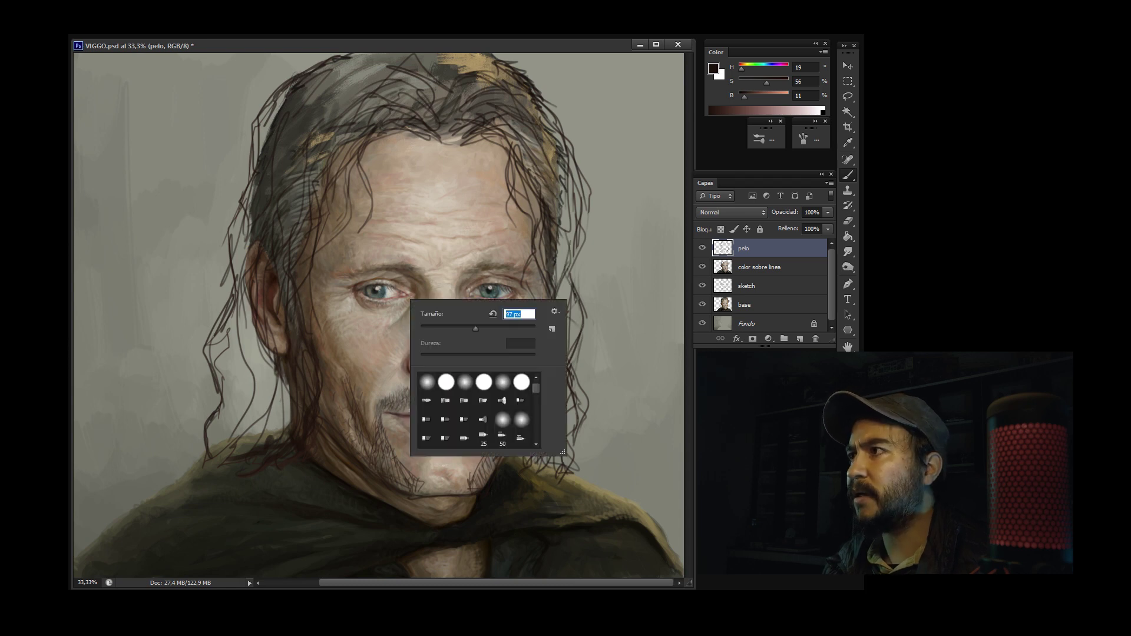
pyautogui.moveTo(294, 118); pyautogui.dragTo(247, 265)
pyautogui.moveTo(321, 141); pyautogui.dragTo(259, 304)
pyautogui.moveTo(265, 221); pyautogui.dragTo(233, 315)
pyautogui.moveTo(377, 83); pyautogui.dragTo(257, 165)
# Darken the crown and cover the left-side hair strands with dark brown
pyautogui.moveTo(353, 59); pyautogui.dragTo(365, 159)
pyautogui.moveTo(312, 59); pyautogui.dragTo(433, 100)
pyautogui.moveTo(306, 192); pyautogui.dragTo(218, 353)
pyautogui.moveTo(257, 297)
pyautogui.mouseDown()
pyautogui.moveTo(212, 406)
pyautogui.moveTo(221, 418)
pyautogui.moveTo(201, 489)
pyautogui.moveTo(236, 453)
pyautogui.mouseUp()
pyautogui.moveTo(300, 312); pyautogui.dragTo(265, 424)
pyautogui.moveTo(288, 347); pyautogui.dragTo(253, 442)
pyautogui.moveTo(274, 459); pyautogui.dragTo(218, 492)
# Paint dark brown over the right-side hair and sample a hair colour
pyautogui.moveTo(289, 395)
pyautogui.mouseDown()
pyautogui.moveTo(271, 442)
pyautogui.moveTo(276, 495)
pyautogui.mouseUp()
pyautogui.moveTo(407, 65); pyautogui.dragTo(478, 124)
pyautogui.moveTo(559, 124); pyautogui.dragTo(583, 354)
pyautogui.moveTo(560, 276); pyautogui.dragTo(565, 436)
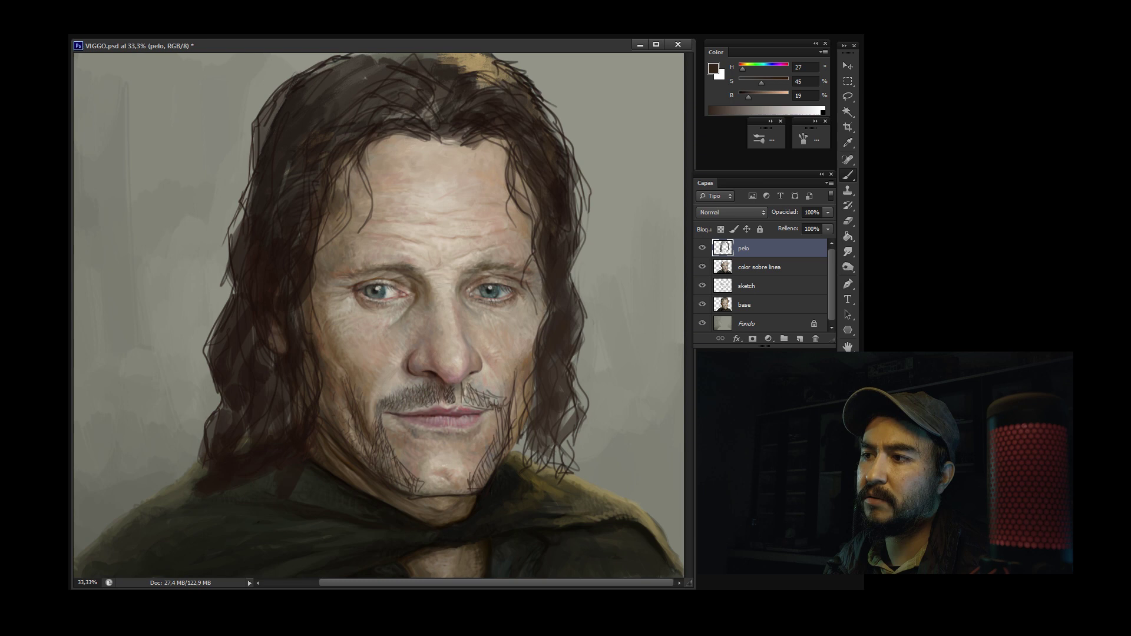
pyautogui.moveTo(524, 141); pyautogui.dragTo(554, 460)
pyautogui.keyDown('alt'); pyautogui.click(298, 262); pyautogui.keyUp('alt')
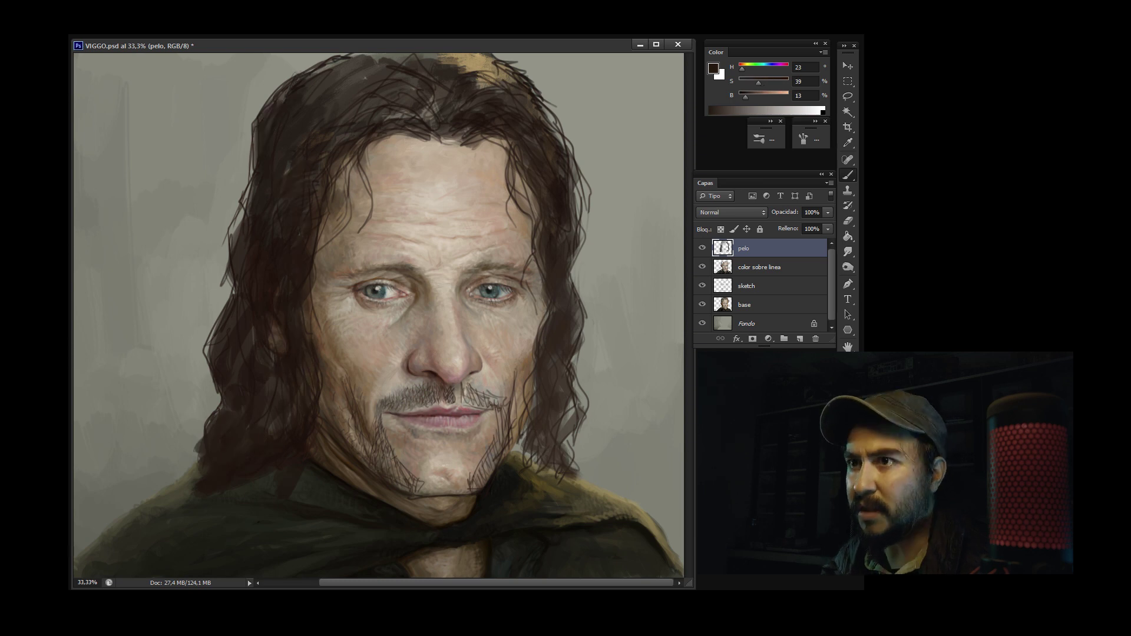
# Sample darker hair browns and paint dark strokes into the right-side hair, undoing a trial erase
pyautogui.rightClick(387, 180)
pyautogui.press('Escape')
pyautogui.press('e')
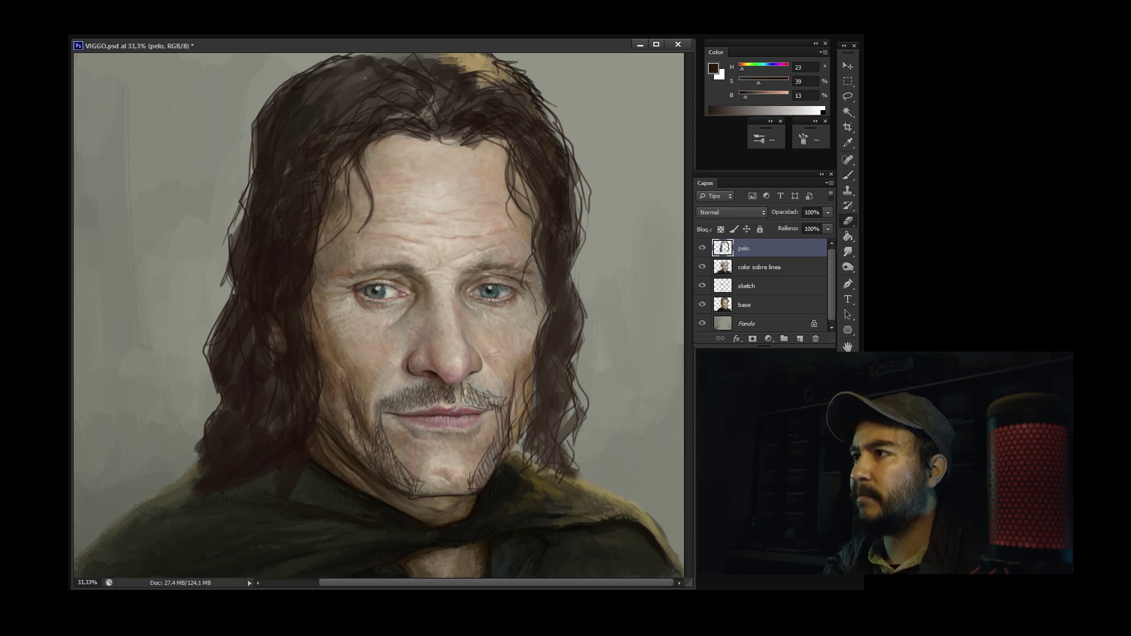
pyautogui.moveTo(276, 354); pyautogui.dragTo(263, 250)
pyautogui.hotkey('ctrl', 'z')
pyautogui.press('b')
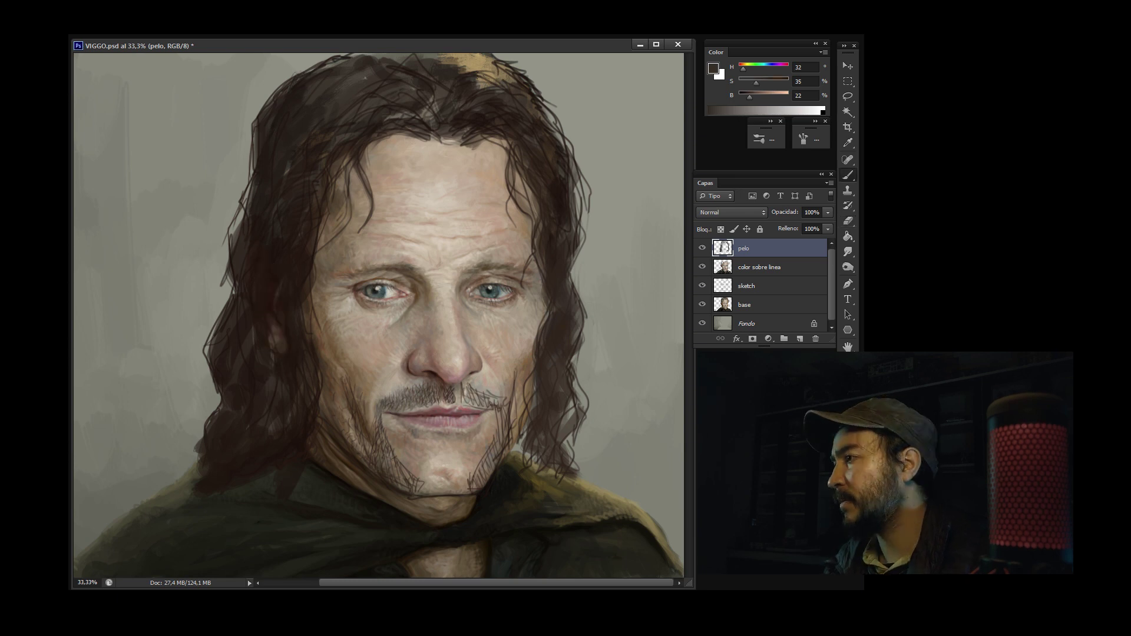
pyautogui.keyDown('alt'); pyautogui.click(306, 362); pyautogui.keyUp('alt')
pyautogui.keyDown('alt'); pyautogui.click(530, 416); pyautogui.keyUp('alt')
pyautogui.moveTo(539, 307)
pyautogui.mouseDown()
pyautogui.moveTo(530, 436)
pyautogui.moveTo(545, 465)
pyautogui.moveTo(583, 489)
pyautogui.moveTo(512, 451)
pyautogui.mouseUp()
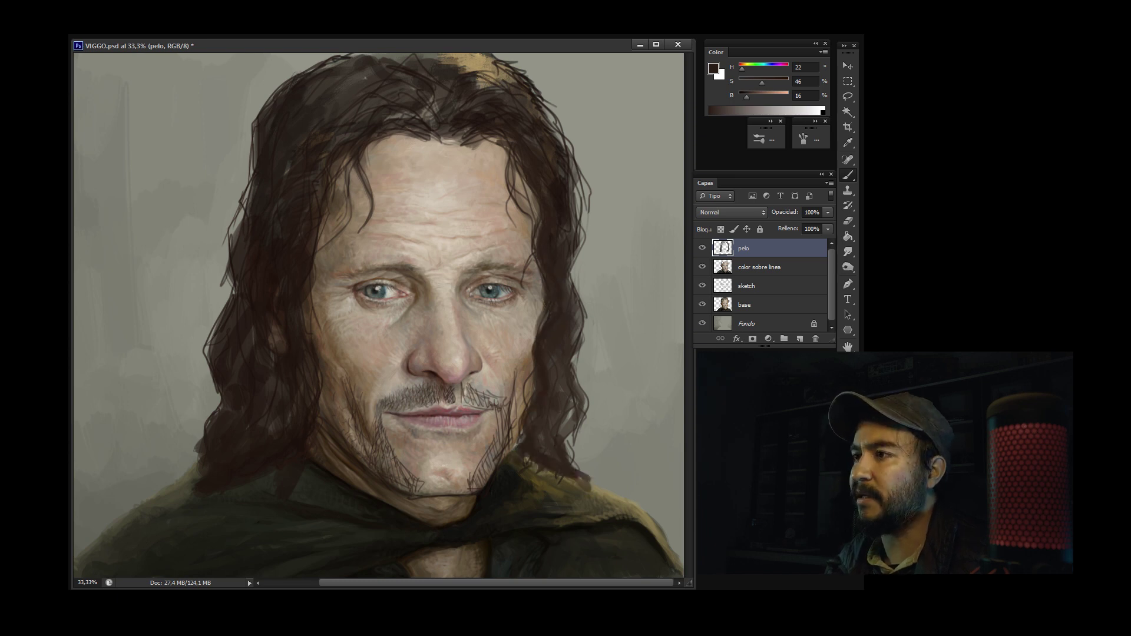
# Paint chin stubble using beard and skin tones sampled around the chin
pyautogui.keyDown('alt'); pyautogui.click(396, 464); pyautogui.keyUp('alt')
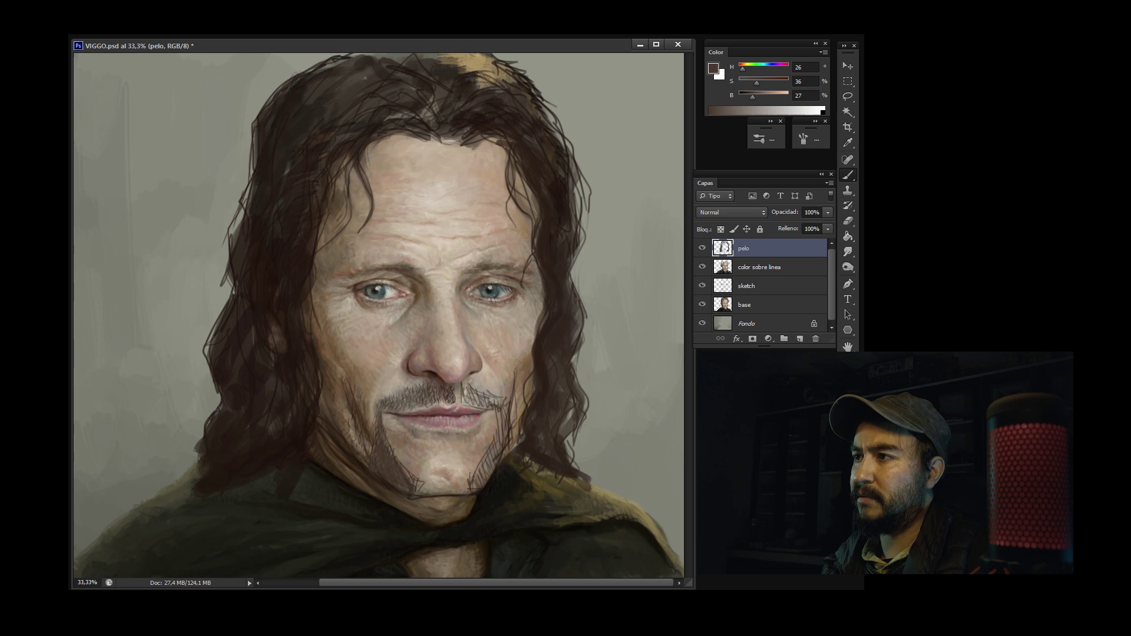
pyautogui.keyDown('alt'); pyautogui.click(389, 480); pyautogui.keyUp('alt')
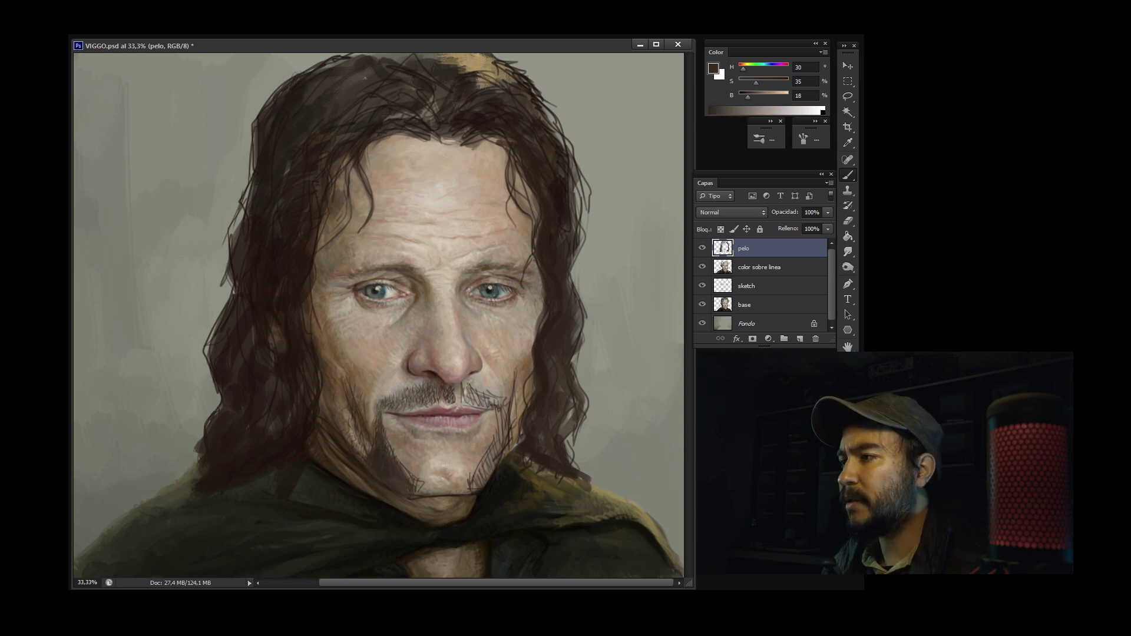
pyautogui.keyDown('alt'); pyautogui.click(410, 487); pyautogui.keyUp('alt')
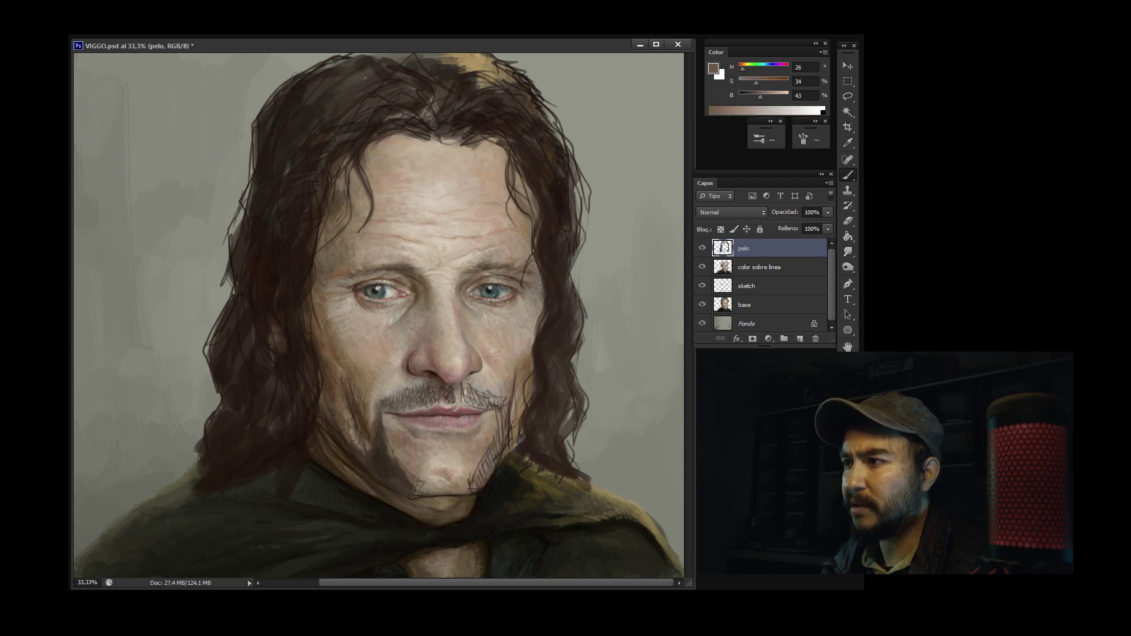
pyautogui.keyDown('alt'); pyautogui.click(421, 485); pyautogui.keyUp('alt')
pyautogui.keyDown('alt'); pyautogui.click(421, 484); pyautogui.keyUp('alt')
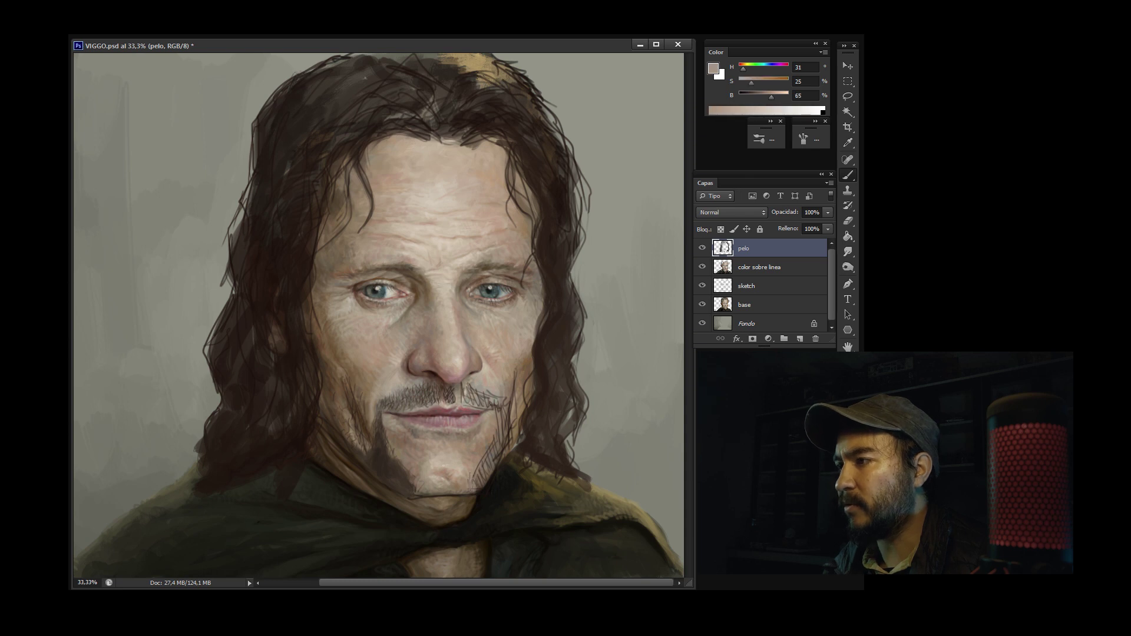
pyautogui.keyDown('alt'); pyautogui.click(488, 476); pyautogui.keyUp('alt')
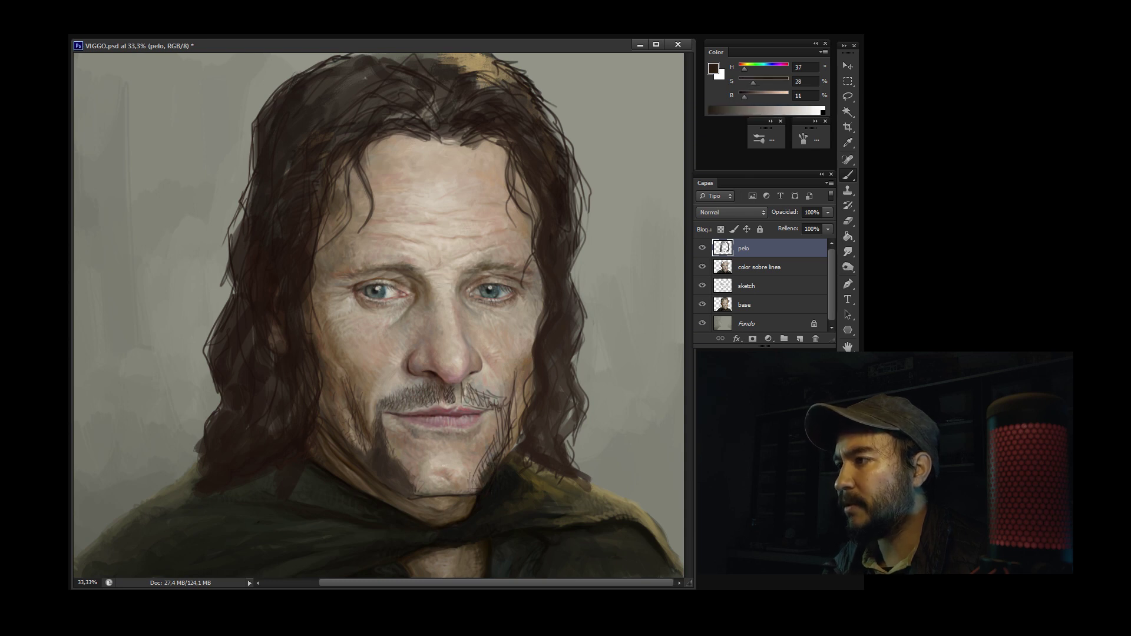
pyautogui.keyDown('alt'); pyautogui.click(490, 457); pyautogui.keyUp('alt')
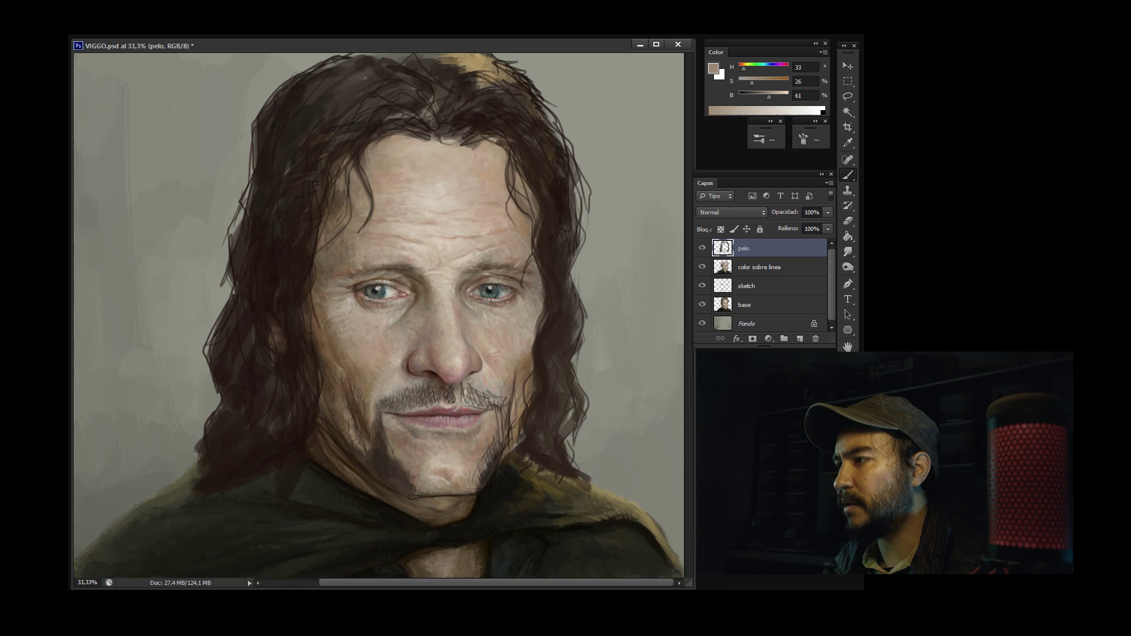
pyautogui.keyDown('alt'); pyautogui.click(481, 464); pyautogui.keyUp('alt')
pyautogui.keyDown('alt'); pyautogui.click(486, 448); pyautogui.keyUp('alt')
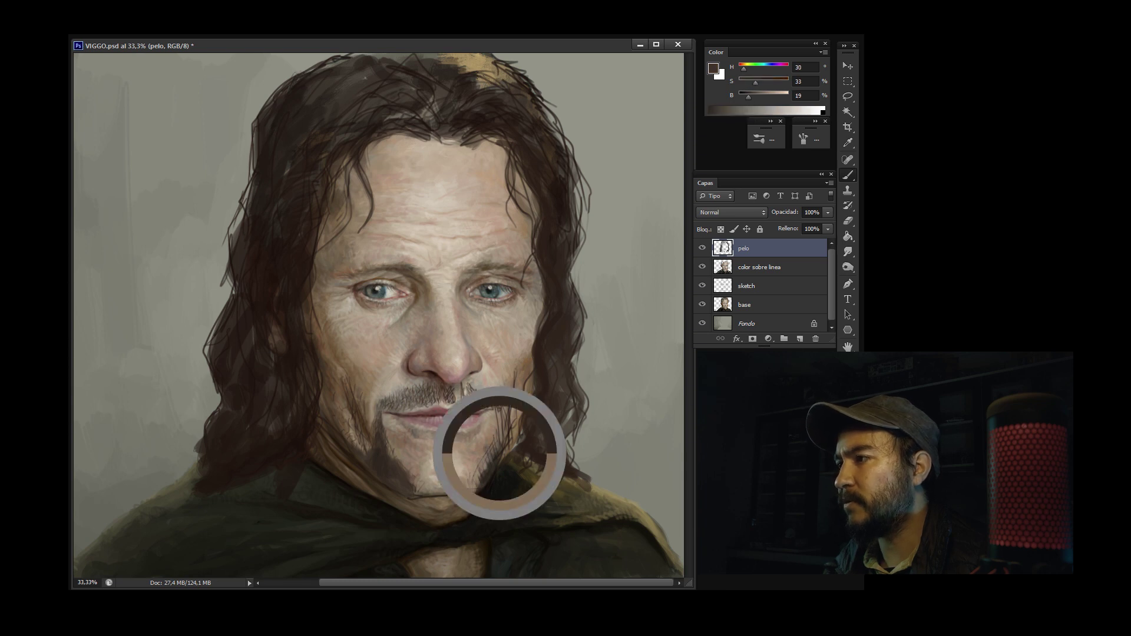
pyautogui.keyDown('alt'); pyautogui.click(504, 416); pyautogui.keyUp('alt')
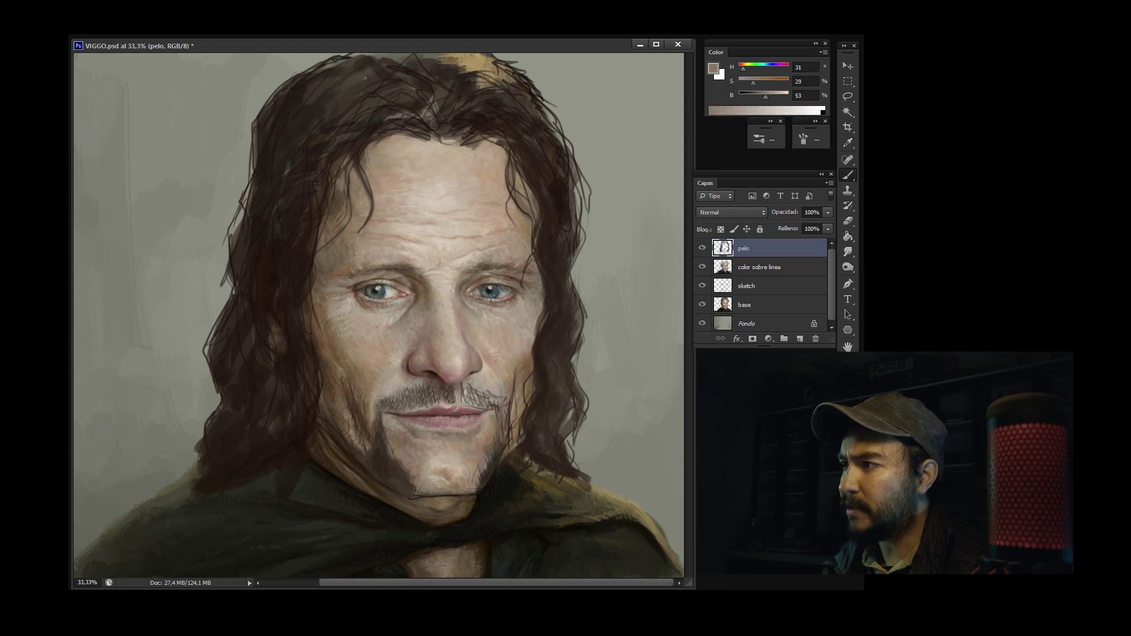
# Blend jaw and mouth shading with sampled dark brown and light tones, adjusting brush size and erasing
pyautogui.press('e')
pyautogui.press('b')
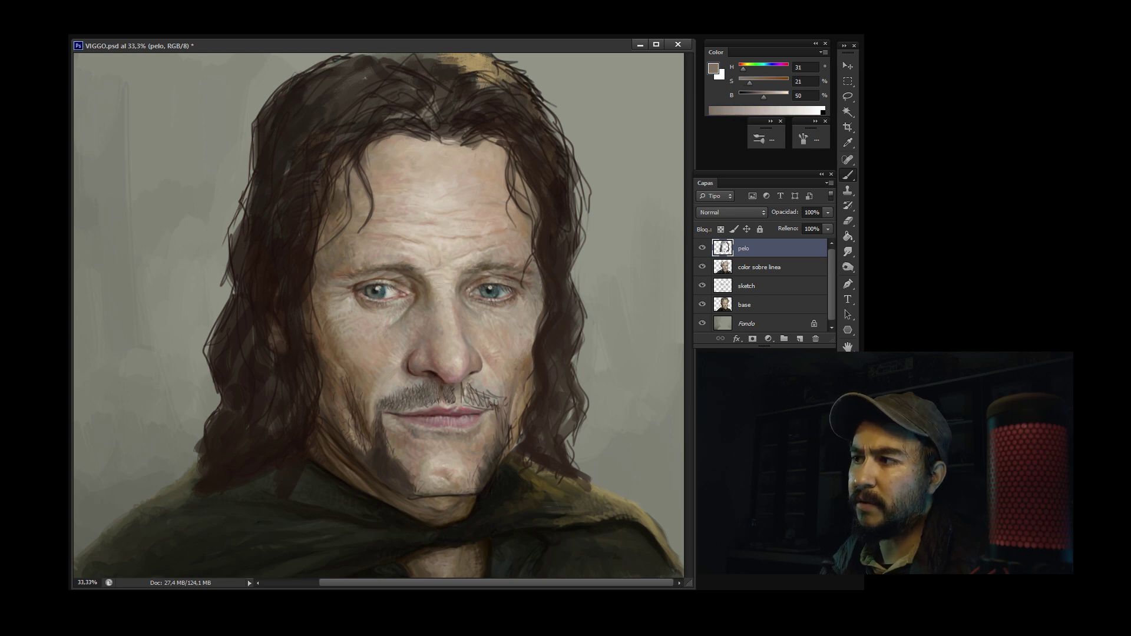
pyautogui.keyDown('alt'); pyautogui.click(469, 401); pyautogui.keyUp('alt')
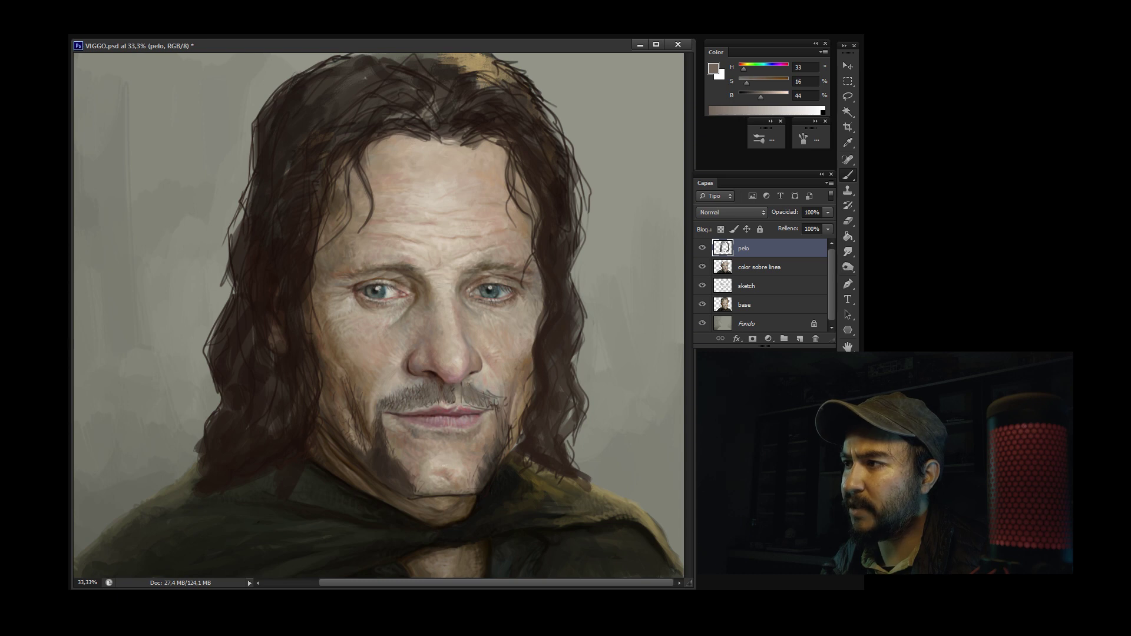
pyautogui.keyDown('alt'); pyautogui.click(491, 401); pyautogui.keyUp('alt')
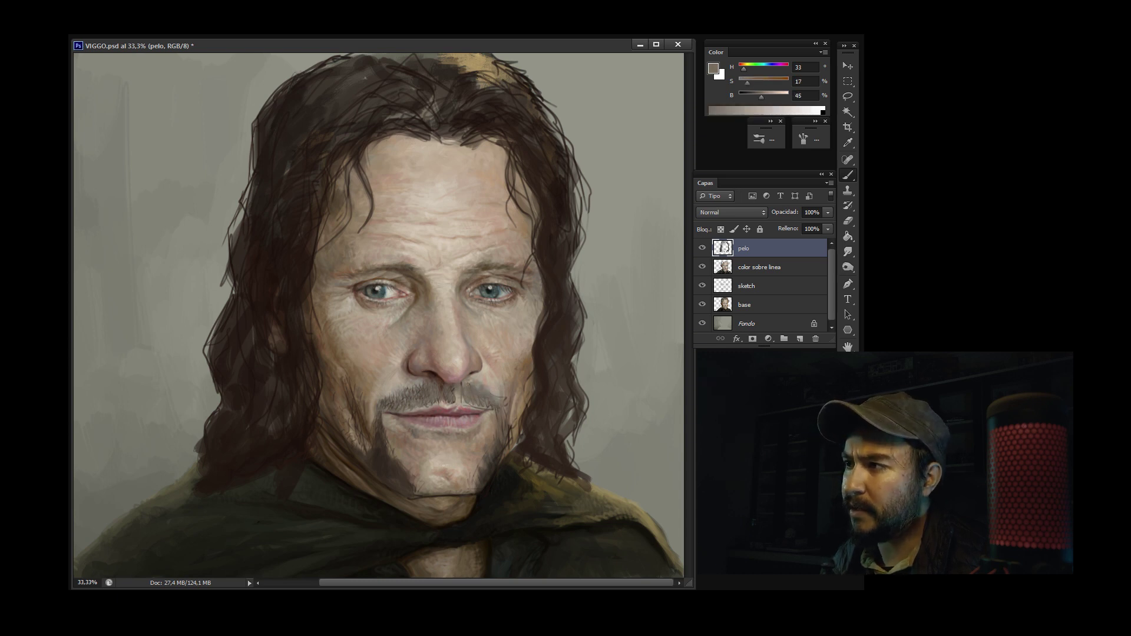
pyautogui.keyDown('alt'); pyautogui.click(489, 402); pyautogui.keyUp('alt')
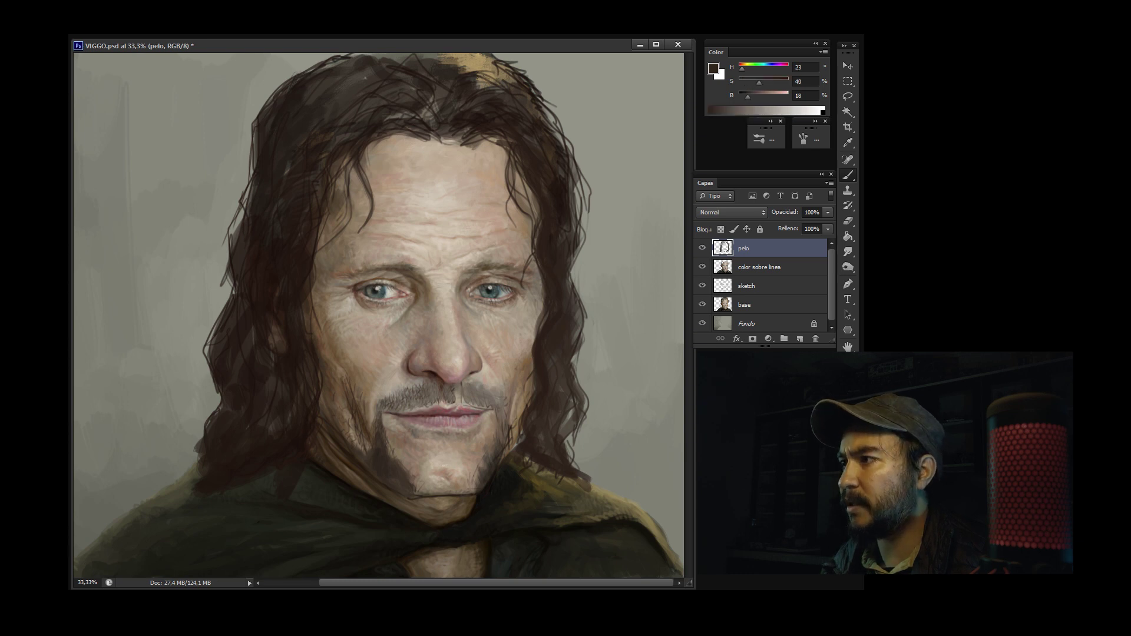
pyautogui.rightClick(488, 402)
pyautogui.press('Return')
pyautogui.keyDown('alt'); pyautogui.click(452, 390); pyautogui.keyUp('alt')
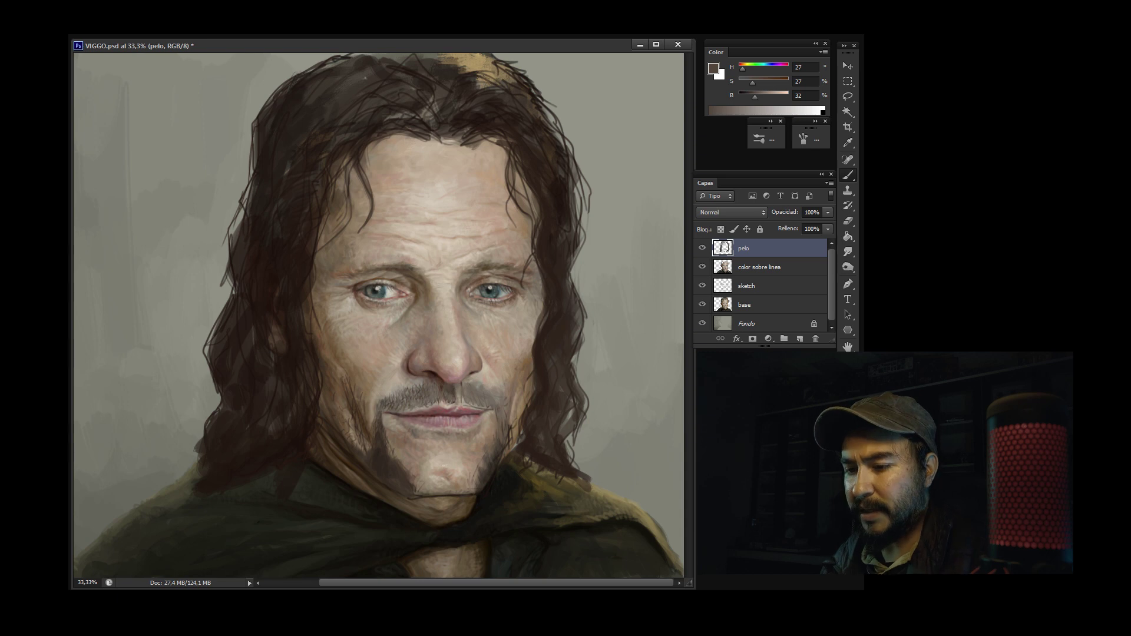
pyautogui.press('e')
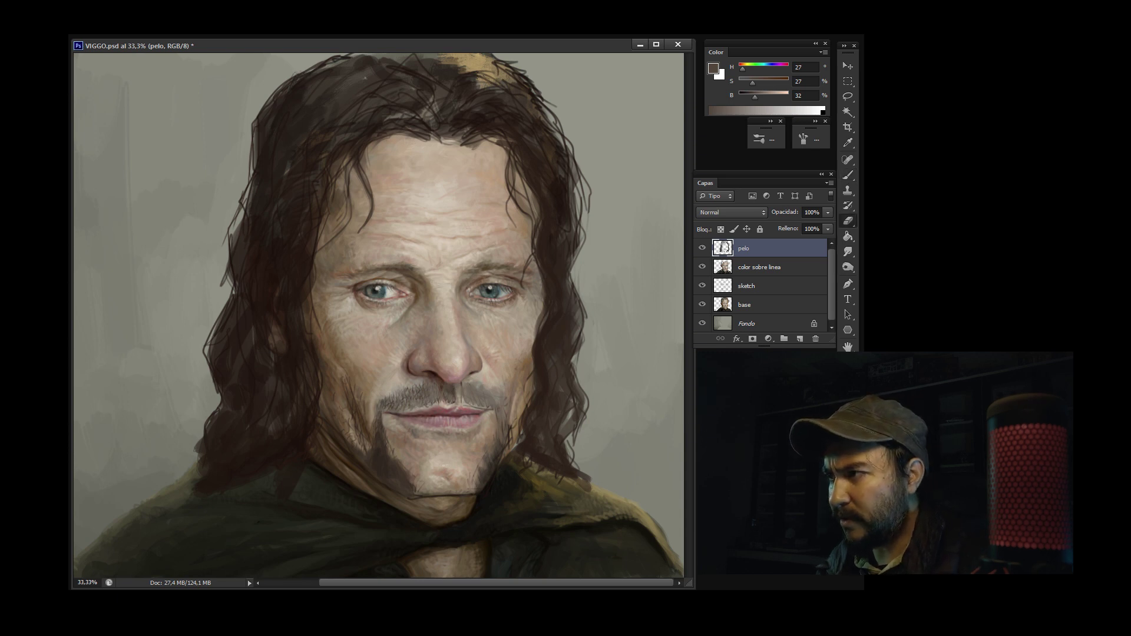
pyautogui.press('b')
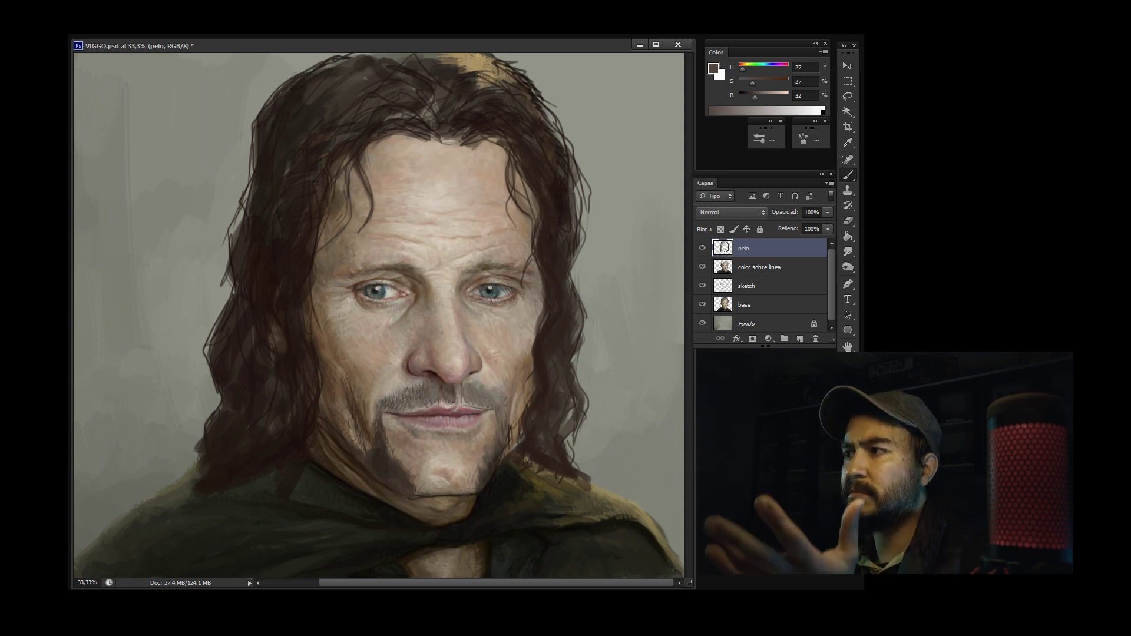
# Add chin stubble in dark and mid brown tones, switching to a resized brush
pyautogui.keyDown('alt'); pyautogui.click(384, 461); pyautogui.keyUp('alt')
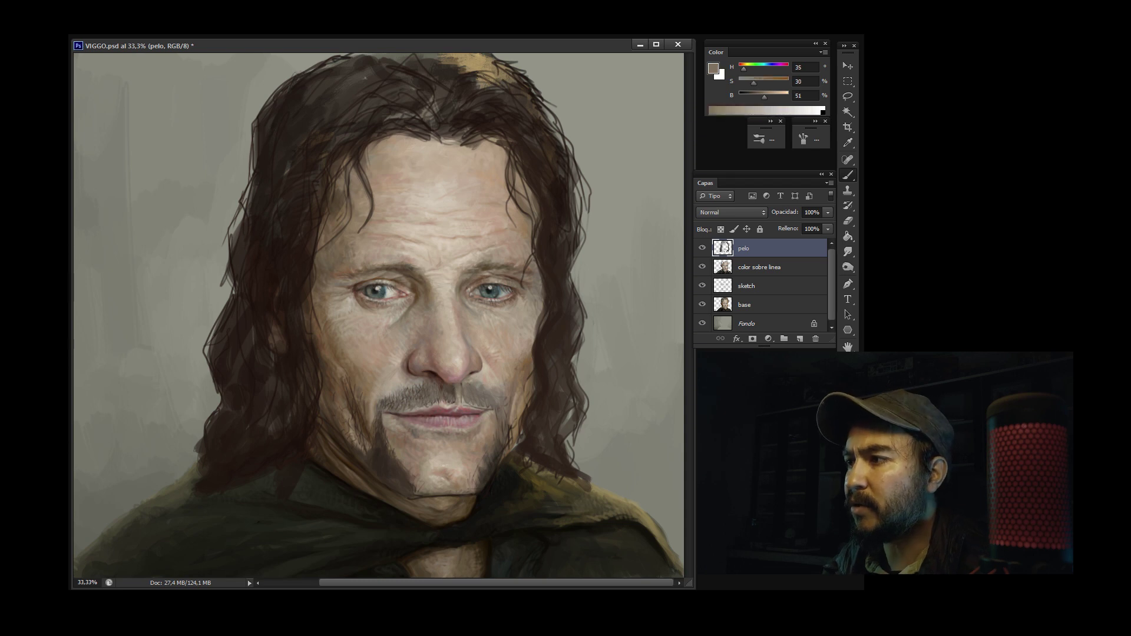
pyautogui.keyDown('alt'); pyautogui.click(400, 454); pyautogui.keyUp('alt')
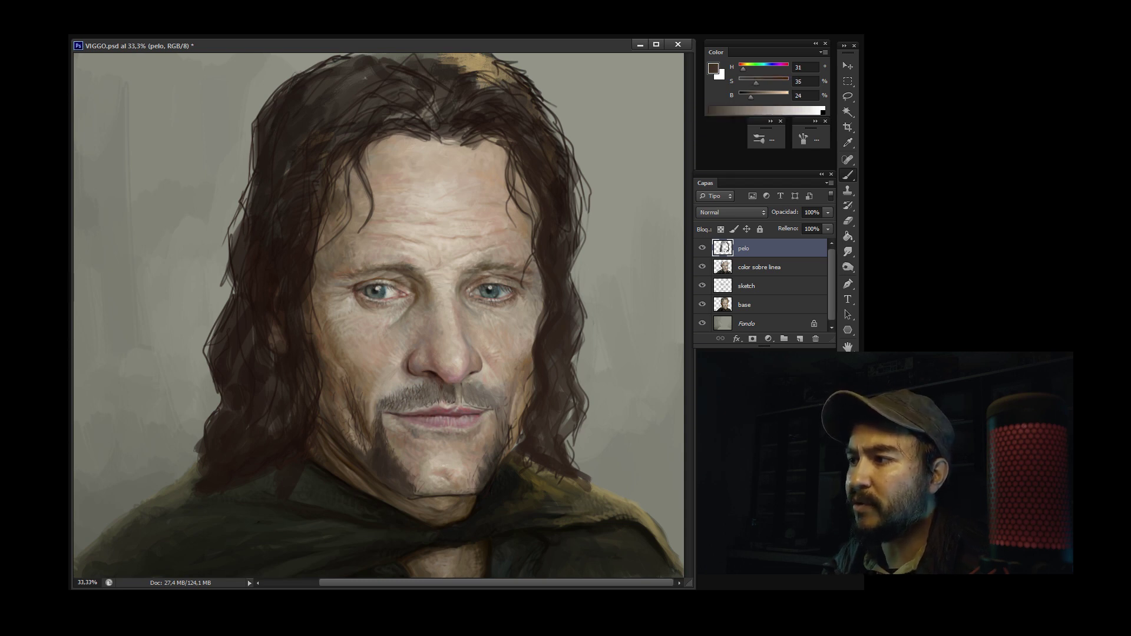
pyautogui.keyDown('alt'); pyautogui.click(413, 473); pyautogui.keyUp('alt')
pyautogui.keyDown('alt'); pyautogui.click(265, 247); pyautogui.keyUp('alt')
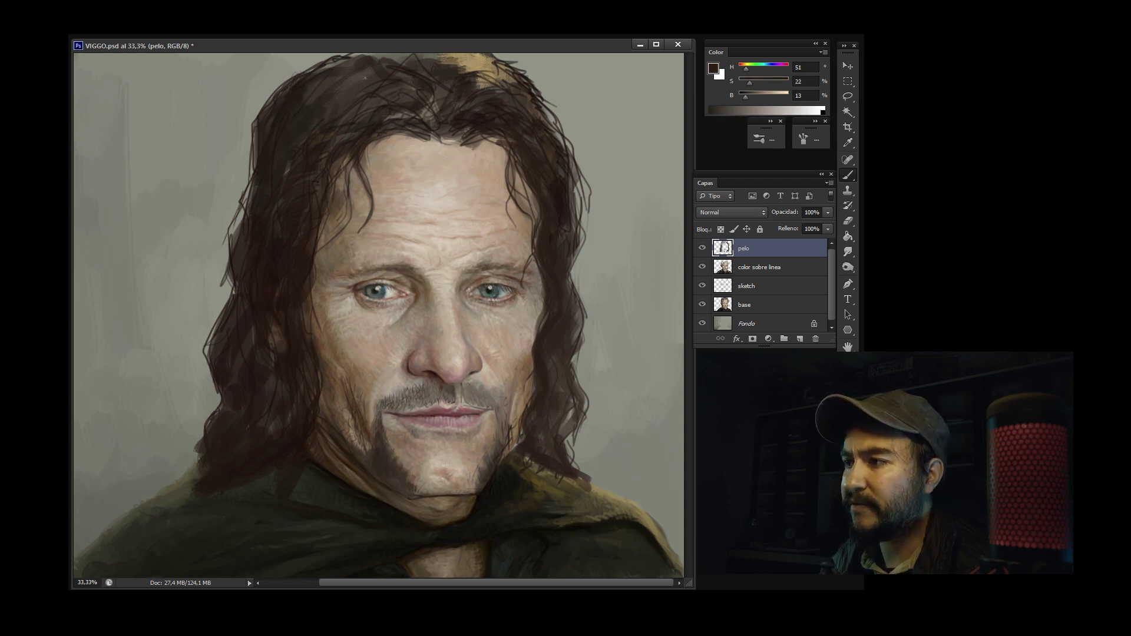
pyautogui.keyDown('alt'); pyautogui.click(265, 248); pyautogui.keyUp('alt')
pyautogui.keyDown('alt'); pyautogui.click(265, 247); pyautogui.keyUp('alt')
pyautogui.rightClick(347, 336)
pyautogui.press('Return')
pyautogui.keyDown('alt'); pyautogui.click(247, 295); pyautogui.keyUp('alt')
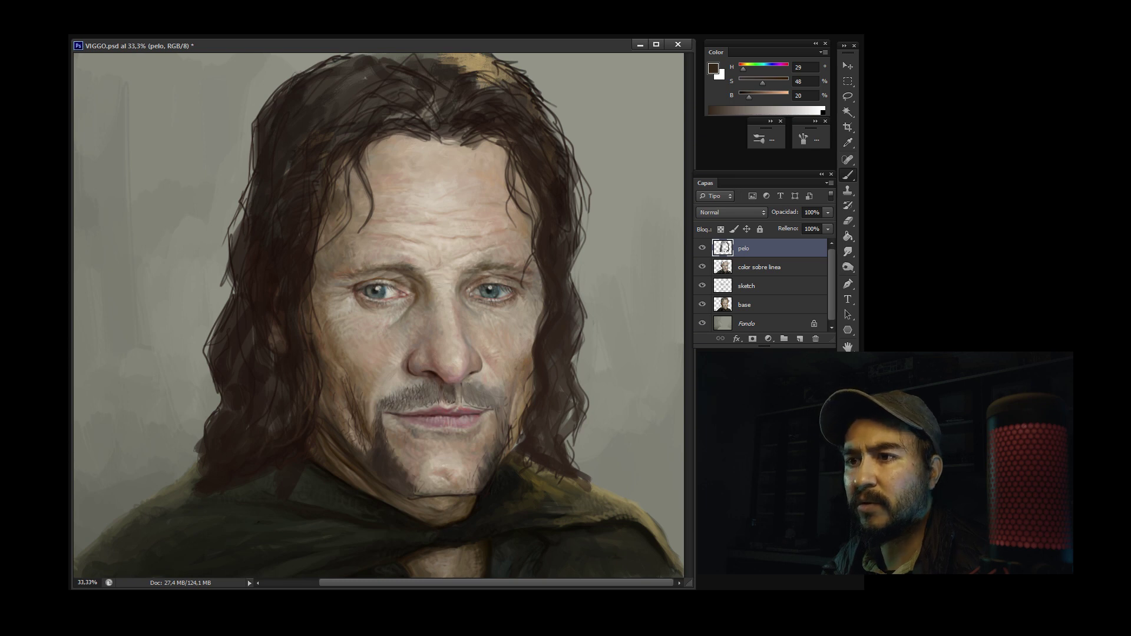
pyautogui.keyDown('alt'); pyautogui.click(539, 371); pyautogui.keyUp('alt')
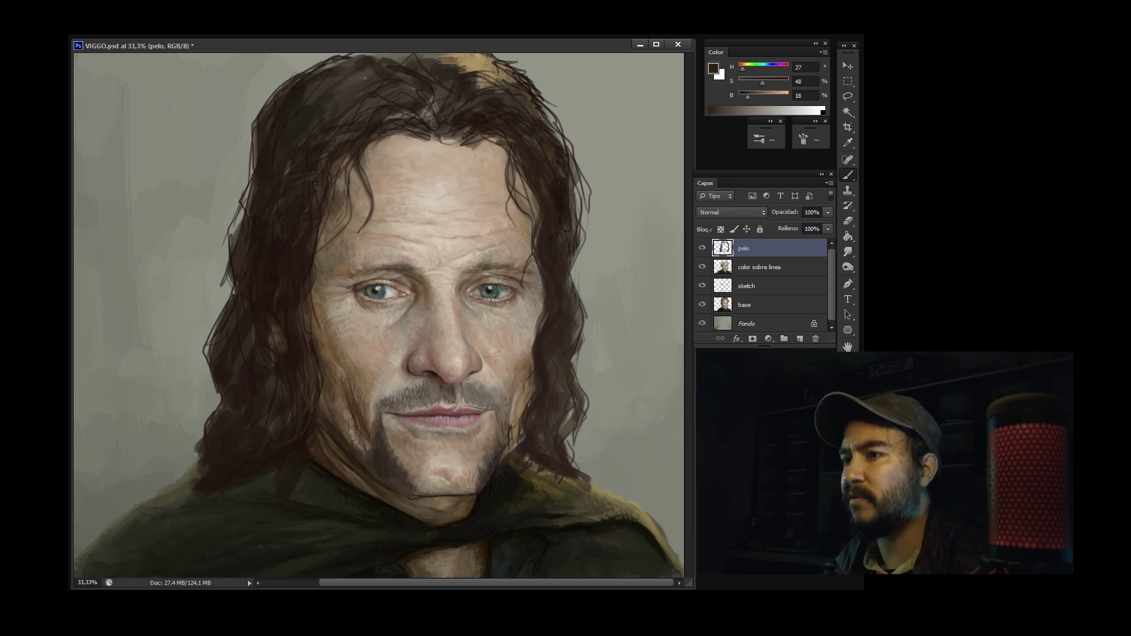
# Add lighter brown and tan highlights to the hair with a resized brush and more saturated colour
pyautogui.rightClick(539, 371)
pyautogui.press('Return')
pyautogui.keyDown('alt'); pyautogui.click(539, 371); pyautogui.keyUp('alt')
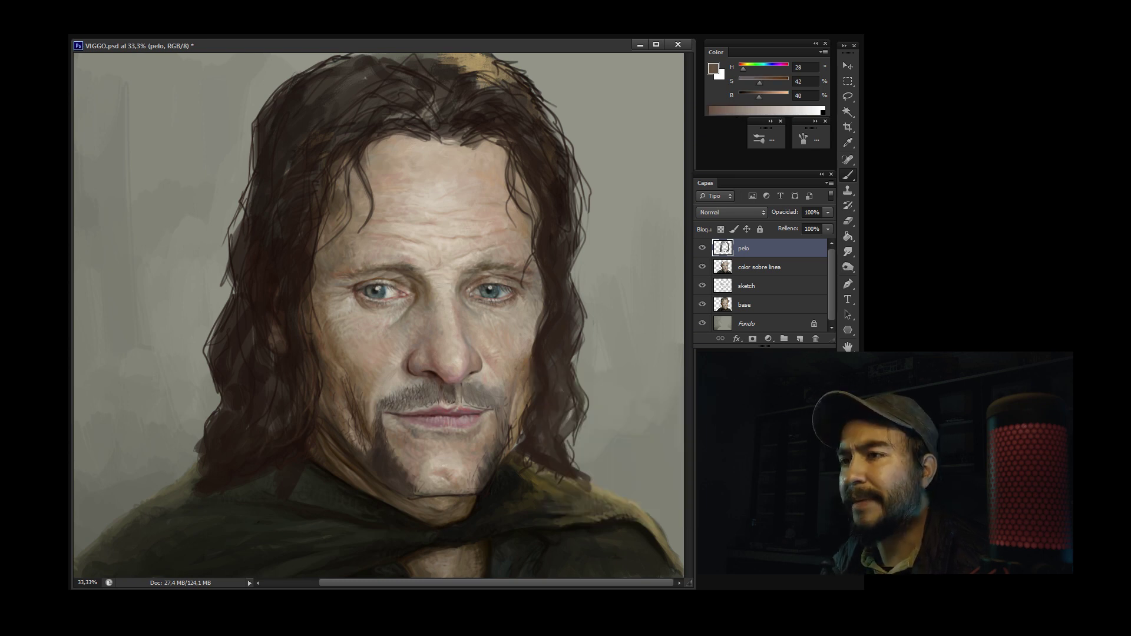
pyautogui.keyDown('alt'); pyautogui.click(533, 332); pyautogui.keyUp('alt')
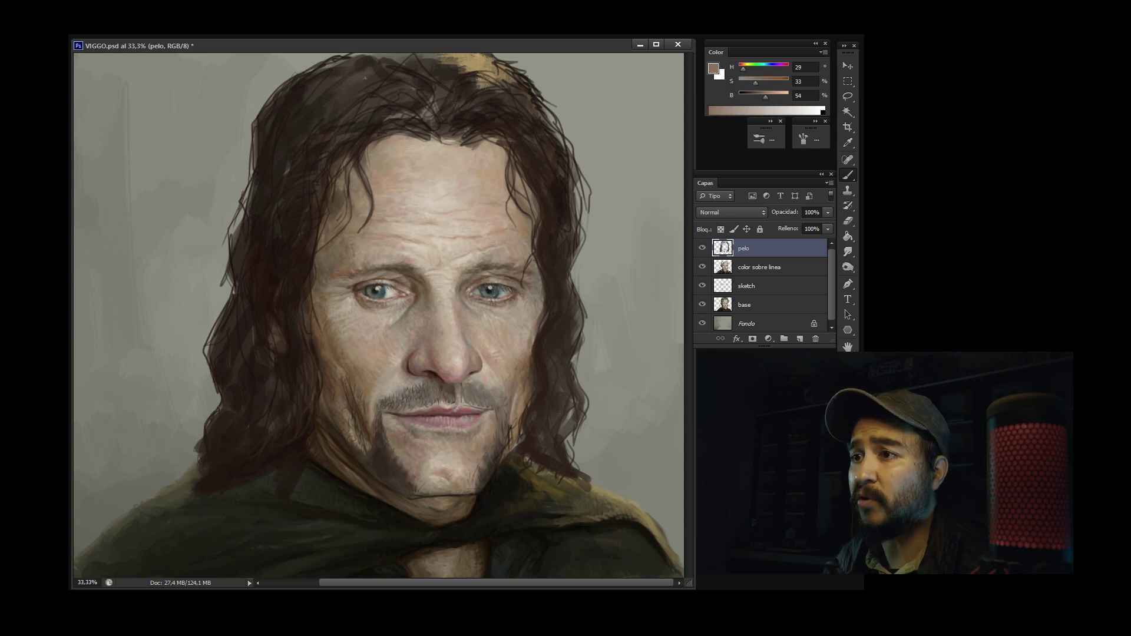
pyautogui.keyDown('alt'); pyautogui.click(547, 206); pyautogui.keyUp('alt')
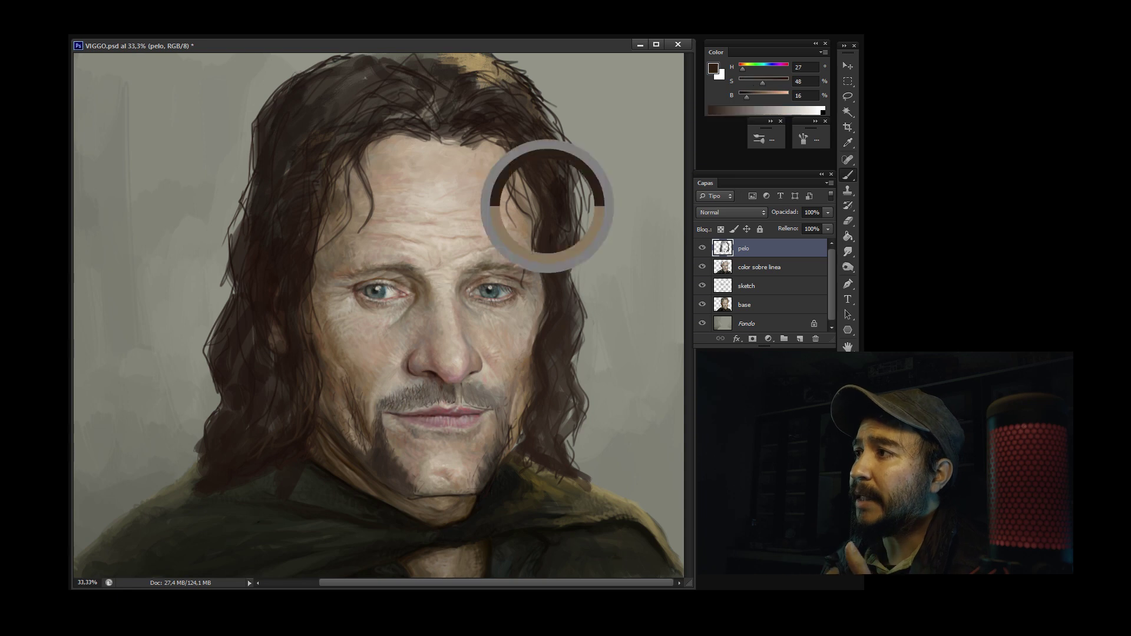
pyautogui.keyDown('alt'); pyautogui.click(532, 203); pyautogui.keyUp('alt')
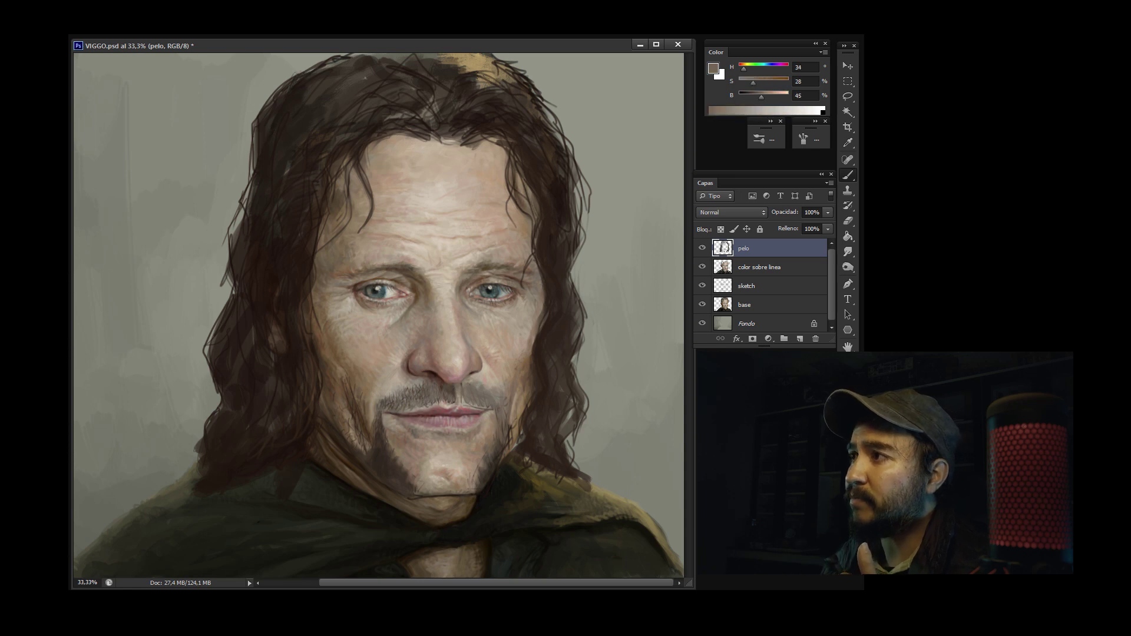
pyautogui.rightClick(435, 221)
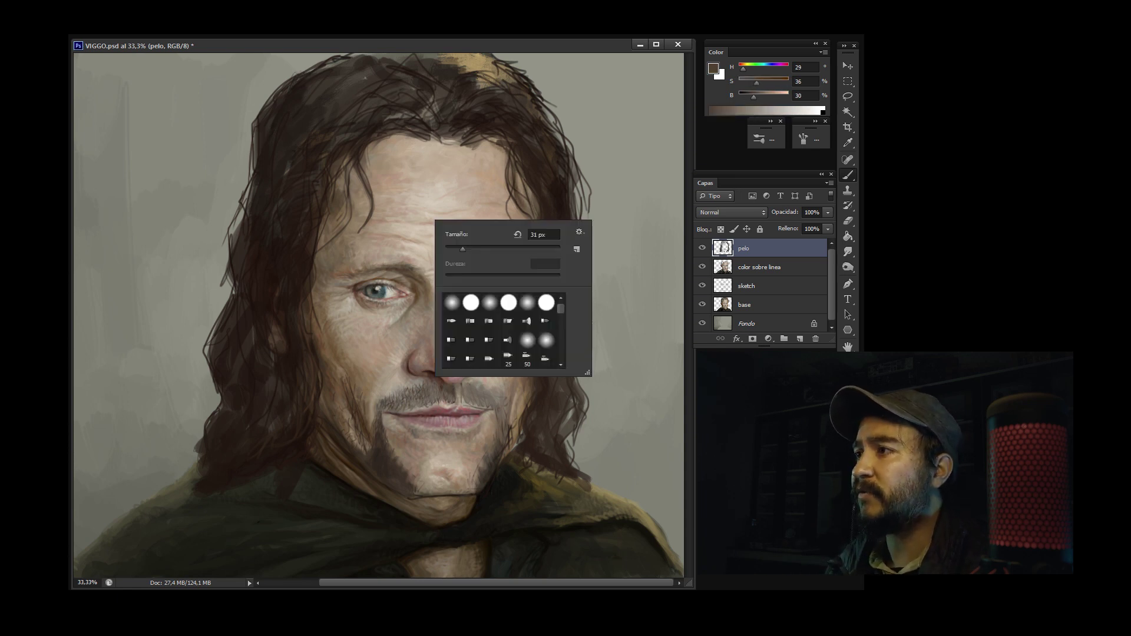
pyautogui.keyDown('alt'); pyautogui.click(435, 221); pyautogui.keyUp('alt')
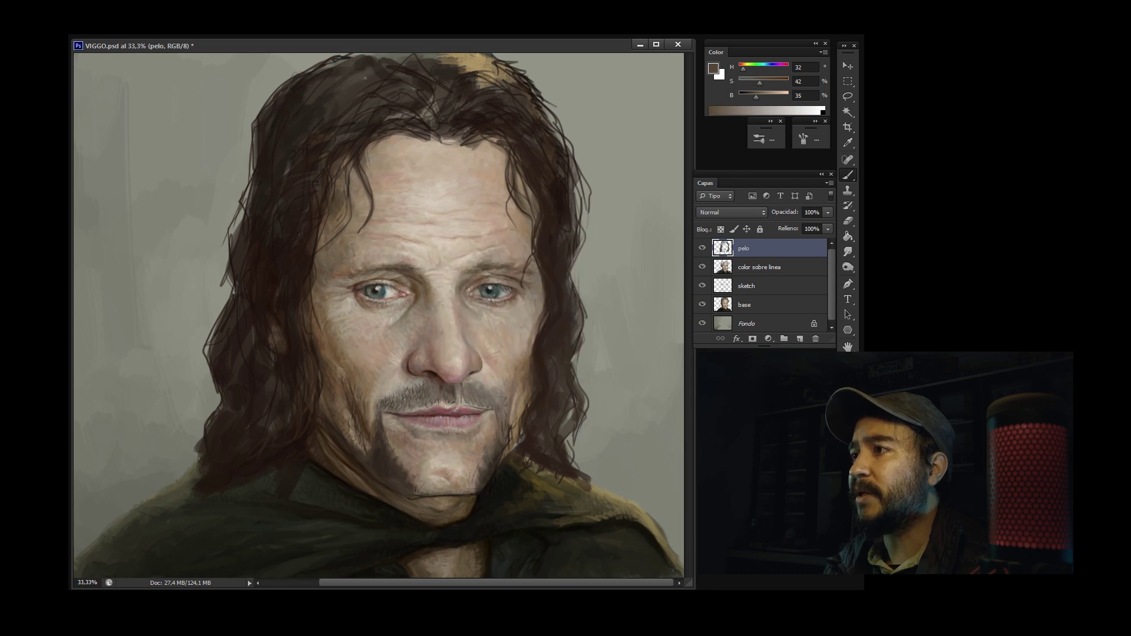
pyautogui.moveTo(759, 83); pyautogui.dragTo(769, 83)
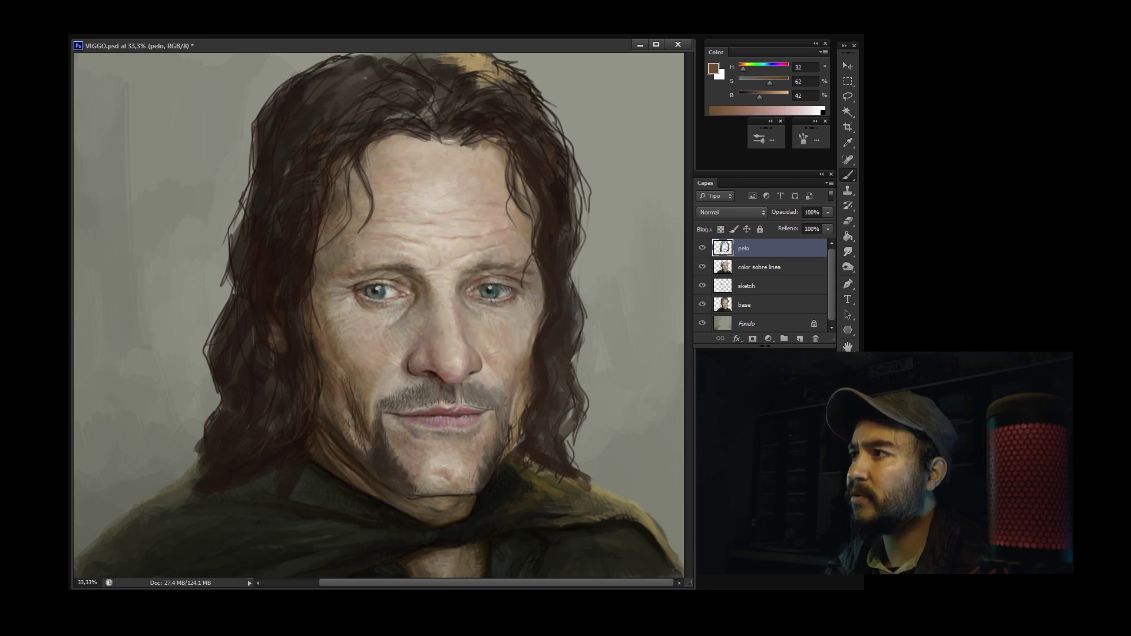
# Paint a light stroke at the forehead hairline and golden strokes over the top-right hair
pyautogui.keyDown('alt'); pyautogui.click(435, 221); pyautogui.keyUp('alt')
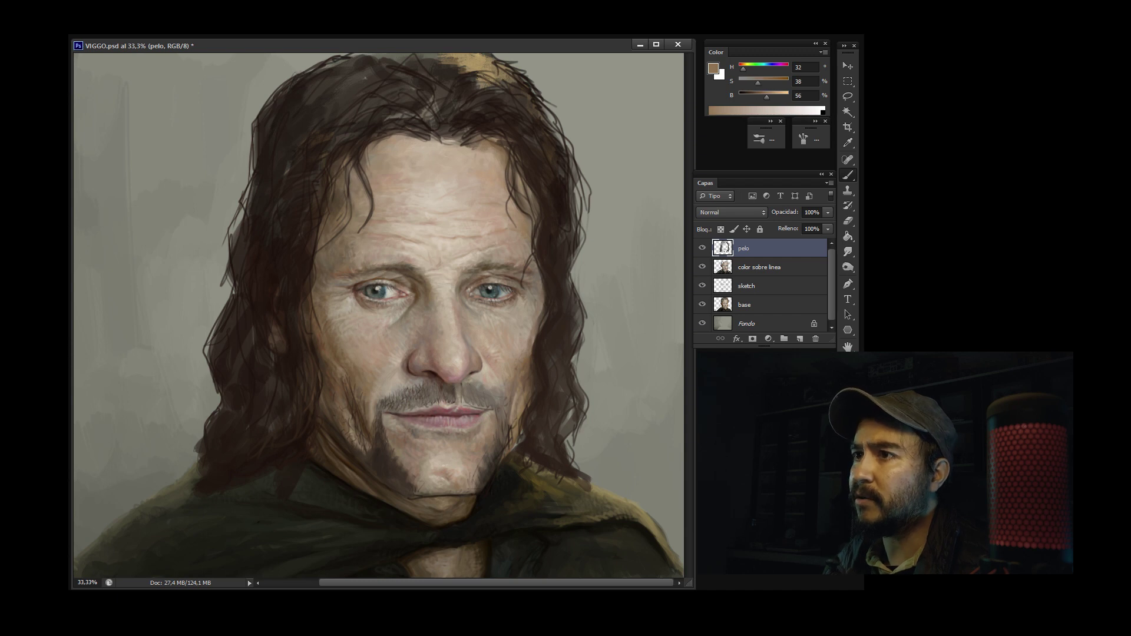
pyautogui.keyDown('alt'); pyautogui.click(478, 152); pyautogui.keyUp('alt')
pyautogui.moveTo(466, 141); pyautogui.dragTo(486, 139)
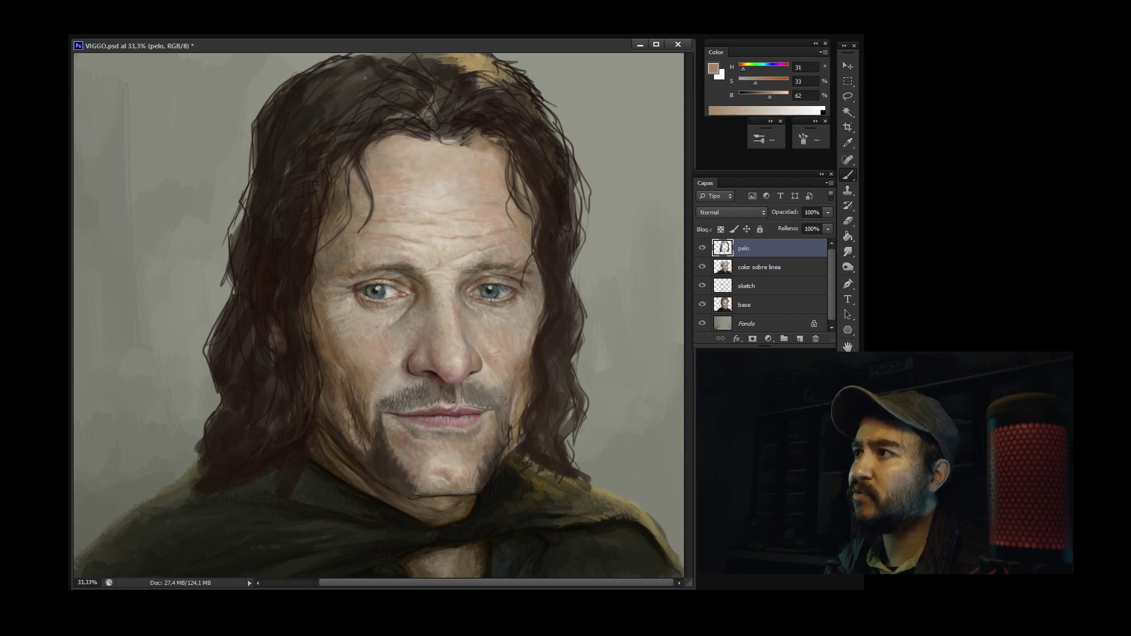
pyautogui.keyDown('alt'); pyautogui.click(488, 140); pyautogui.keyUp('alt')
pyautogui.keyDown('alt'); pyautogui.click(488, 141); pyautogui.keyUp('alt')
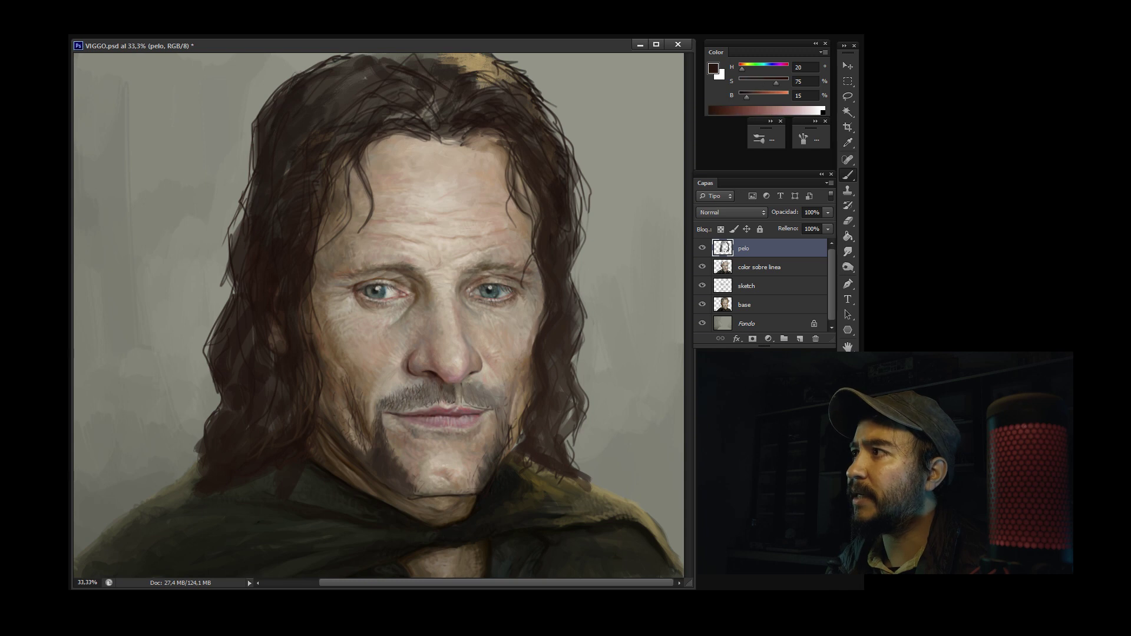
pyautogui.keyDown('alt'); pyautogui.click(415, 142); pyautogui.keyUp('alt')
pyautogui.moveTo(494, 64); pyautogui.dragTo(569, 224)
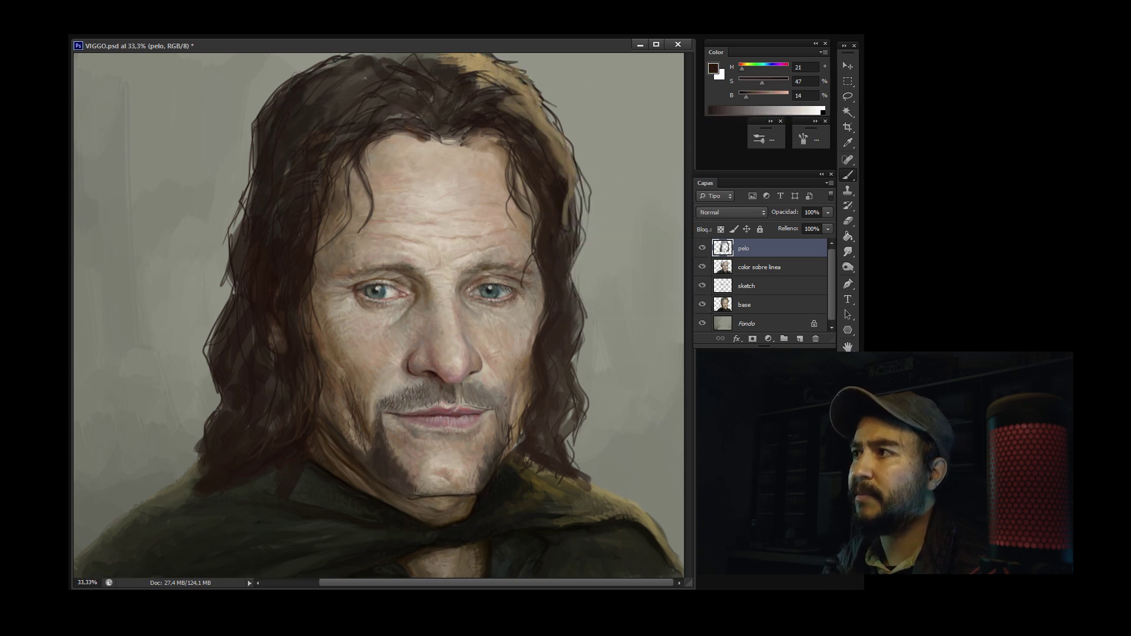
# Add golden strokes and lighter gold highlights across the top of the hair
pyautogui.keyDown('alt'); pyautogui.click(489, 104); pyautogui.keyUp('alt')
pyautogui.moveTo(448, 62); pyautogui.dragTo(530, 127)
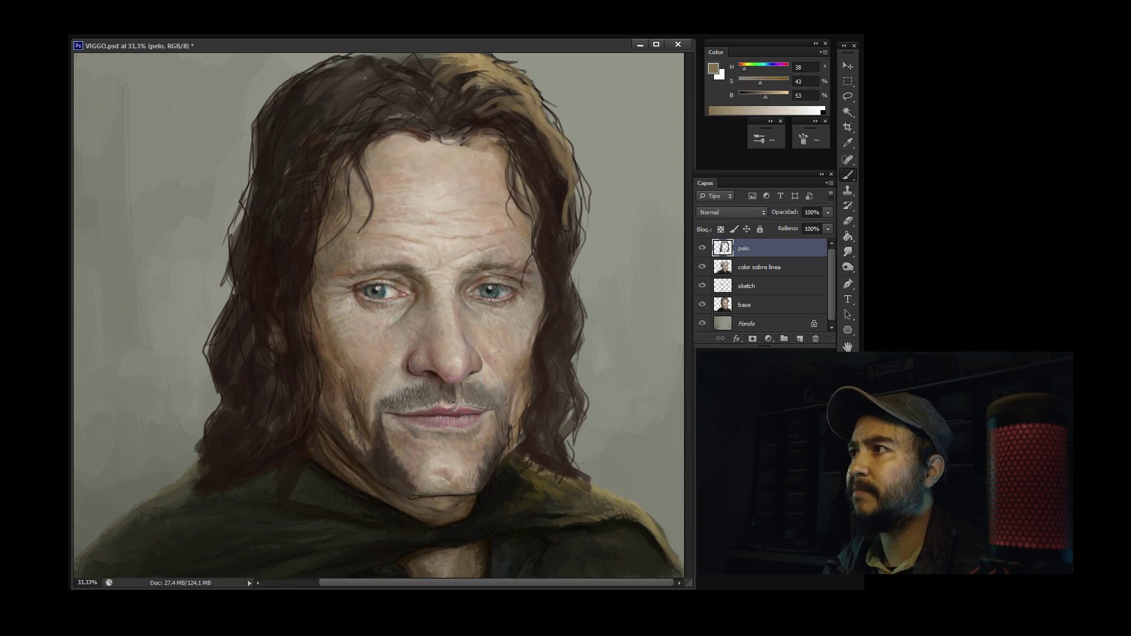
pyautogui.keyDown('alt'); pyautogui.click(428, 89); pyautogui.keyUp('alt')
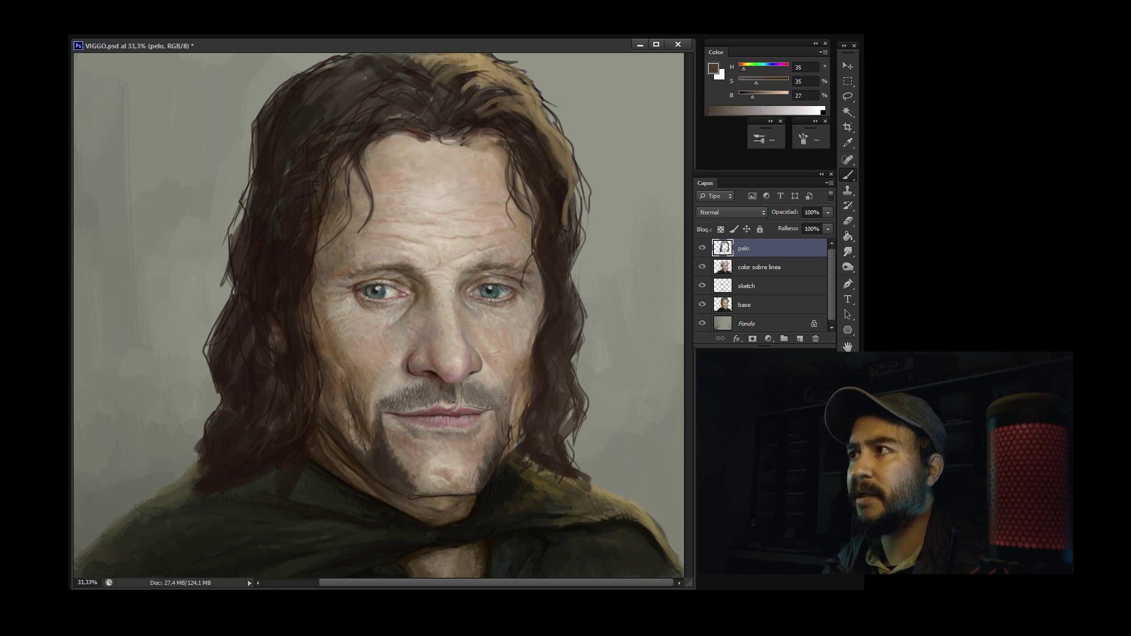
pyautogui.keyDown('alt'); pyautogui.click(466, 88); pyautogui.keyUp('alt')
pyautogui.moveTo(456, 80)
pyautogui.mouseDown()
pyautogui.moveTo(513, 100)
pyautogui.moveTo(528, 176)
pyautogui.mouseUp()
# Paint light tan strokes down the right side of the hair
pyautogui.rightClick(536, 147)
pyautogui.press('Escape')
pyautogui.keyDown('alt'); pyautogui.click(525, 171); pyautogui.keyUp('alt')
pyautogui.keyDown('alt'); pyautogui.click(516, 126); pyautogui.keyUp('alt')
pyautogui.moveTo(471, 65)
pyautogui.mouseDown()
pyautogui.moveTo(584, 177)
pyautogui.moveTo(559, 203)
pyautogui.mouseUp()
pyautogui.keyDown('alt'); pyautogui.click(530, 147); pyautogui.keyUp('alt')
pyautogui.keyDown('alt'); pyautogui.click(571, 205); pyautogui.keyUp('alt')
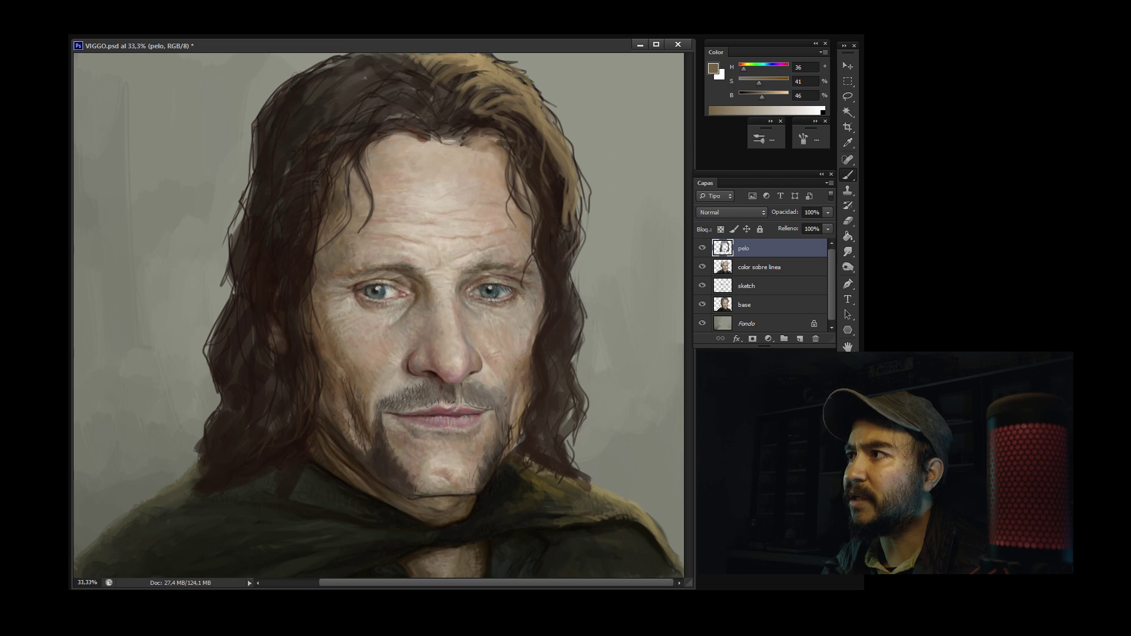
# Tidy the hair's left edge with light grey background colour
pyautogui.keyDown('alt'); pyautogui.click(571, 199); pyautogui.keyUp('alt')
pyautogui.keyDown('alt'); pyautogui.click(568, 289); pyautogui.keyUp('alt')
pyautogui.keyDown('alt'); pyautogui.click(573, 223); pyautogui.keyUp('alt')
pyautogui.keyDown('alt'); pyautogui.click(413, 141); pyautogui.keyUp('alt')
pyautogui.rightClick(305, 115)
pyautogui.press('Escape')
pyautogui.moveTo(330, 59); pyautogui.dragTo(236, 165)
# Paint dark brown strands along the hair's top, left and right edges
pyautogui.keyDown('alt'); pyautogui.click(277, 118); pyautogui.keyUp('alt')
pyautogui.moveTo(348, 59)
pyautogui.mouseDown()
pyautogui.moveTo(295, 94)
pyautogui.moveTo(241, 203)
pyautogui.moveTo(236, 276)
pyautogui.mouseUp()
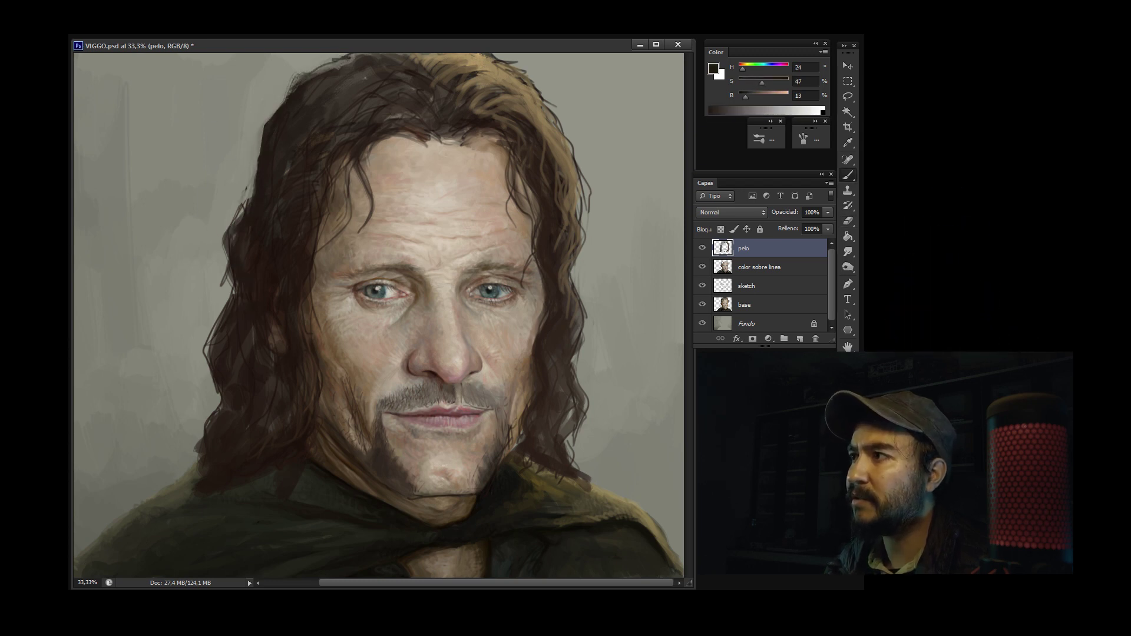
pyautogui.keyDown('alt'); pyautogui.click(260, 280); pyautogui.keyUp('alt')
pyautogui.moveTo(590, 330)
pyautogui.mouseDown()
pyautogui.moveTo(571, 471)
pyautogui.moveTo(580, 486)
pyautogui.mouseUp()
# Sample brown and near-black tones from around the mouth, chin and jaw
pyautogui.rightClick(539, 413)
pyautogui.press('Escape')
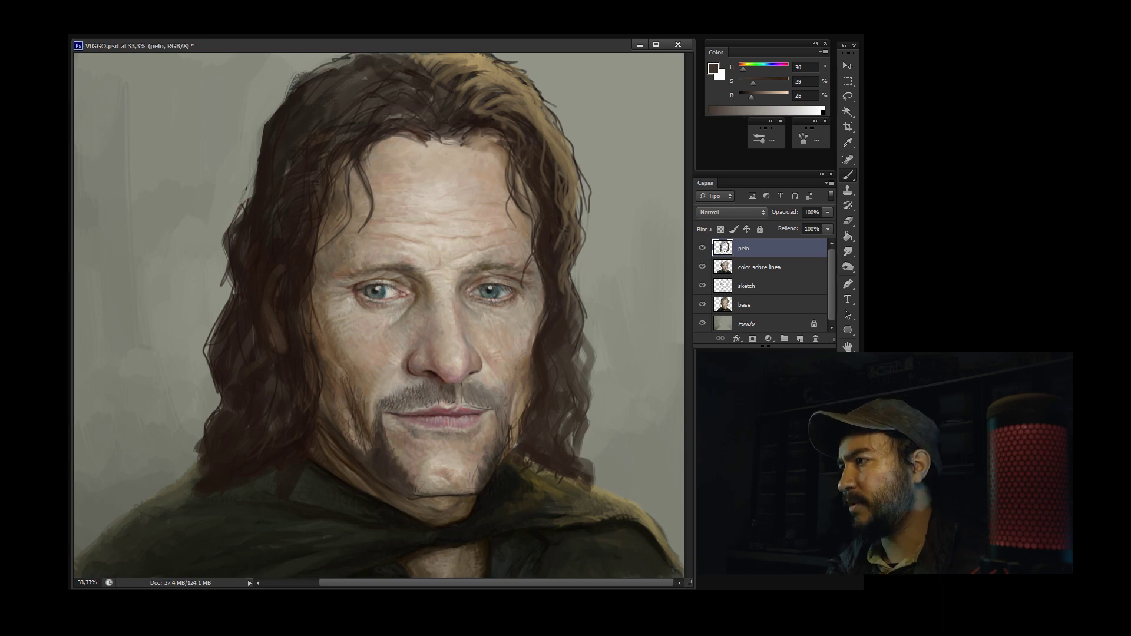
pyautogui.keyDown('alt'); pyautogui.click(511, 436); pyautogui.keyUp('alt')
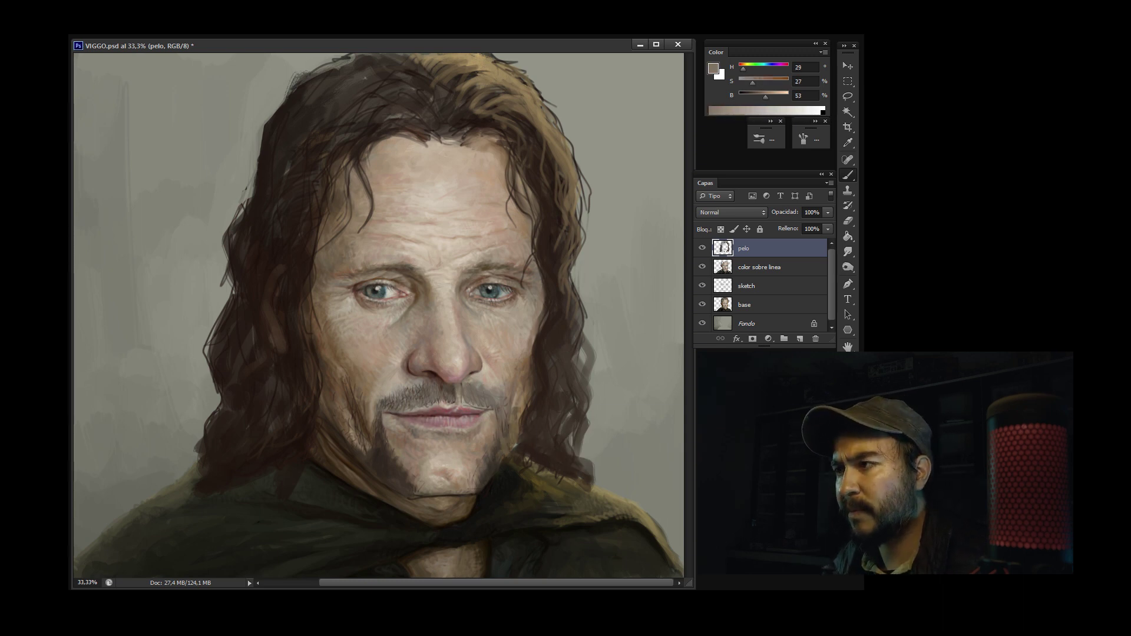
pyautogui.keyDown('alt'); pyautogui.click(380, 424); pyautogui.keyUp('alt')
pyautogui.keyDown('alt'); pyautogui.click(351, 421); pyautogui.keyUp('alt')
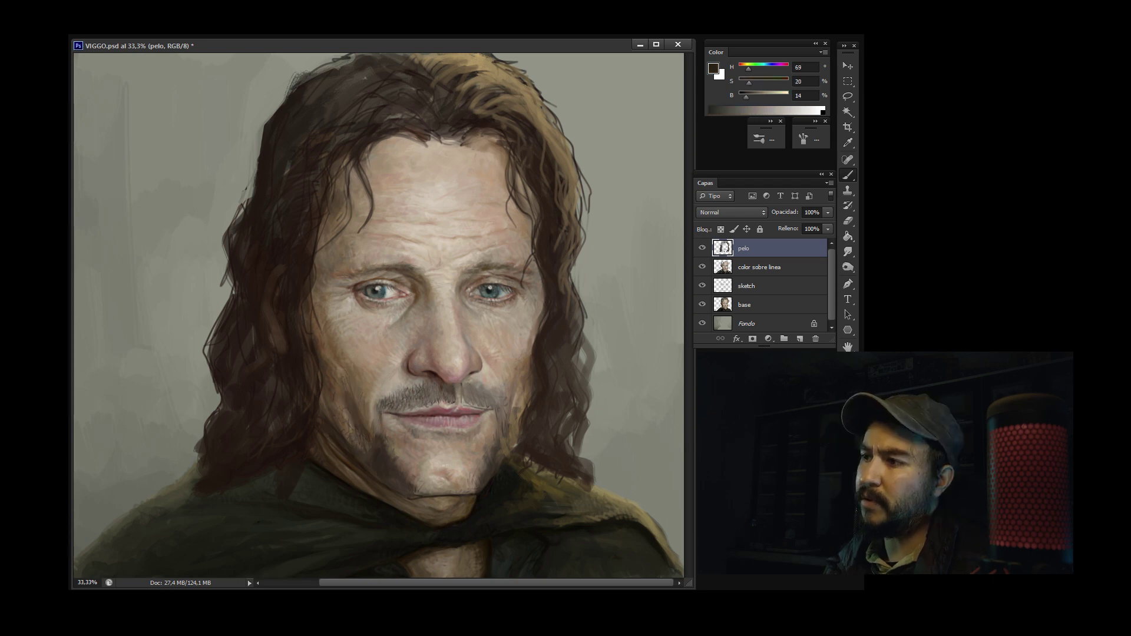
pyautogui.keyDown('alt'); pyautogui.click(485, 489); pyautogui.keyUp('alt')
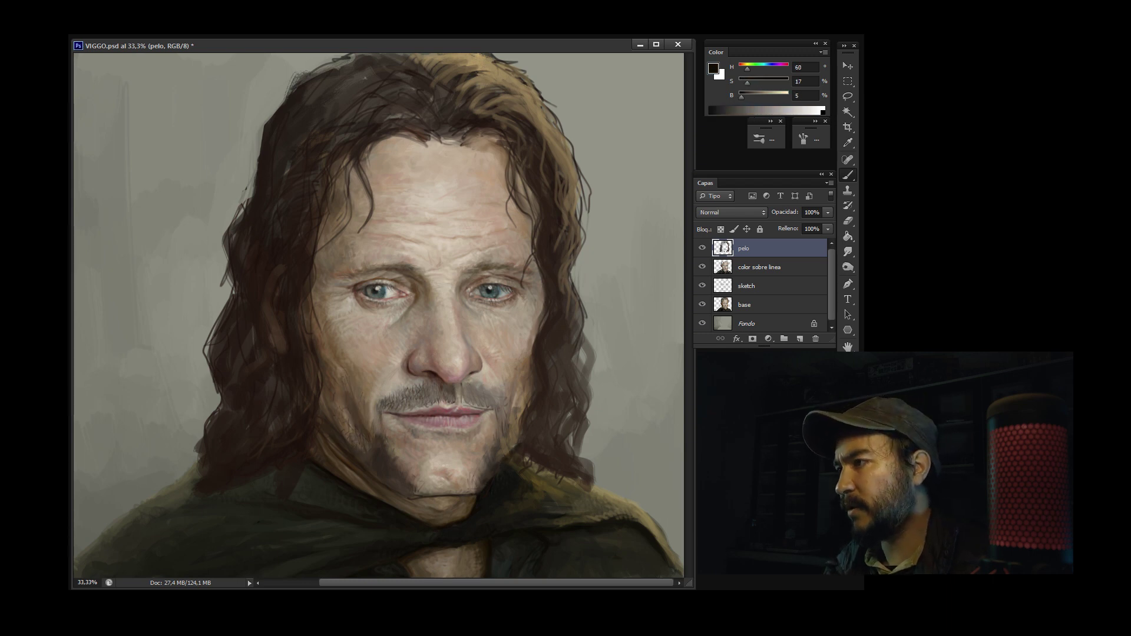
pyautogui.keyDown('alt'); pyautogui.click(513, 448); pyautogui.keyUp('alt')
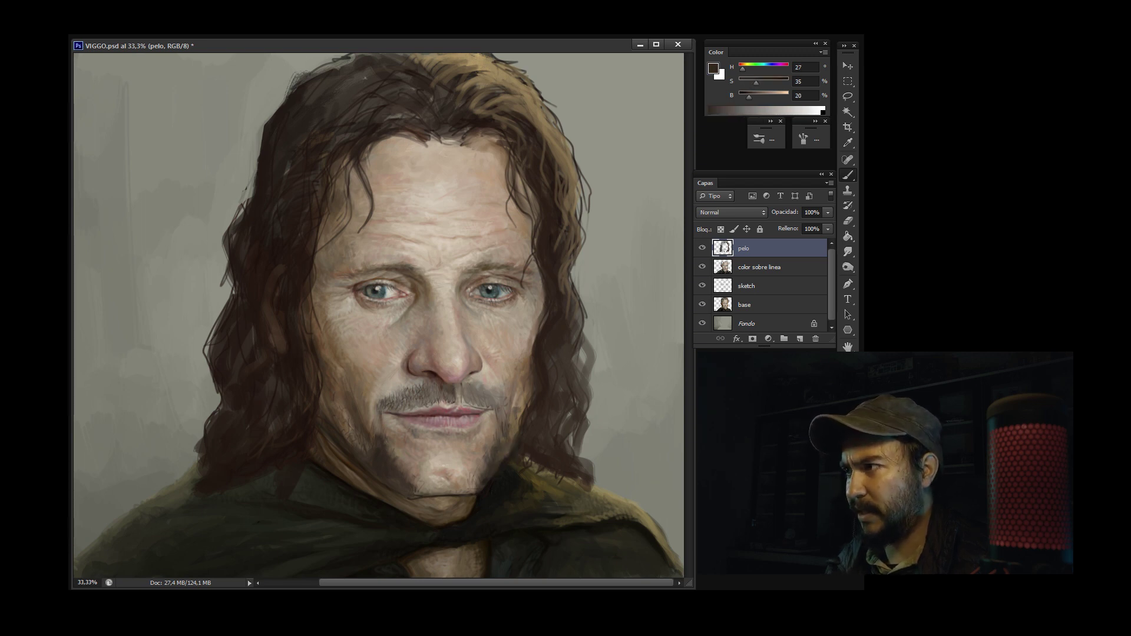
# Hide and re-show the 'pelo' layer to compare the hair against the face
pyautogui.click(701, 248)
pyautogui.click(702, 248)
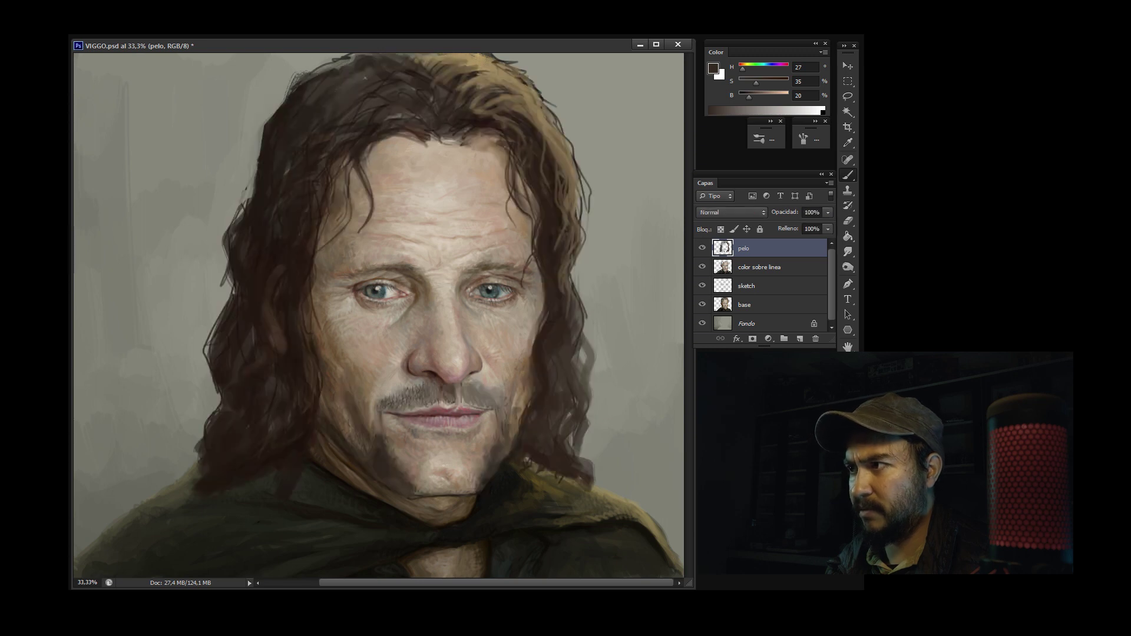
pyautogui.hotkey('ctrl', '+')
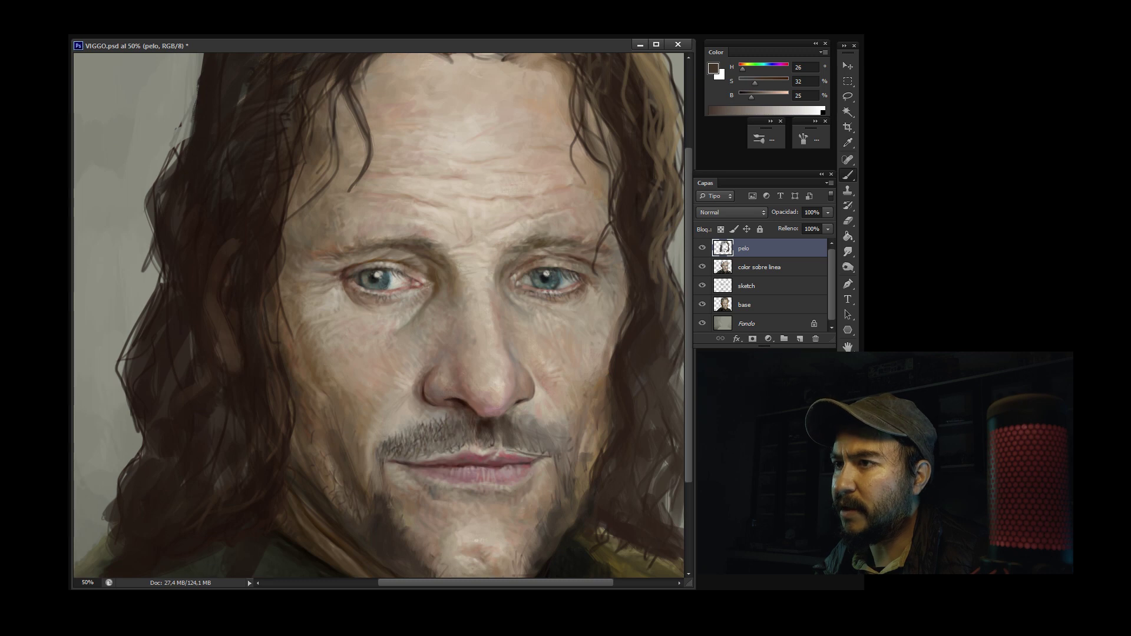
# Sample browns around the moustache and beard, ending on deep brown H 29, S 46, B 18
pyautogui.keyDown('alt'); pyautogui.click(396, 437); pyautogui.keyUp('alt')
pyautogui.rightClick(425, 454)
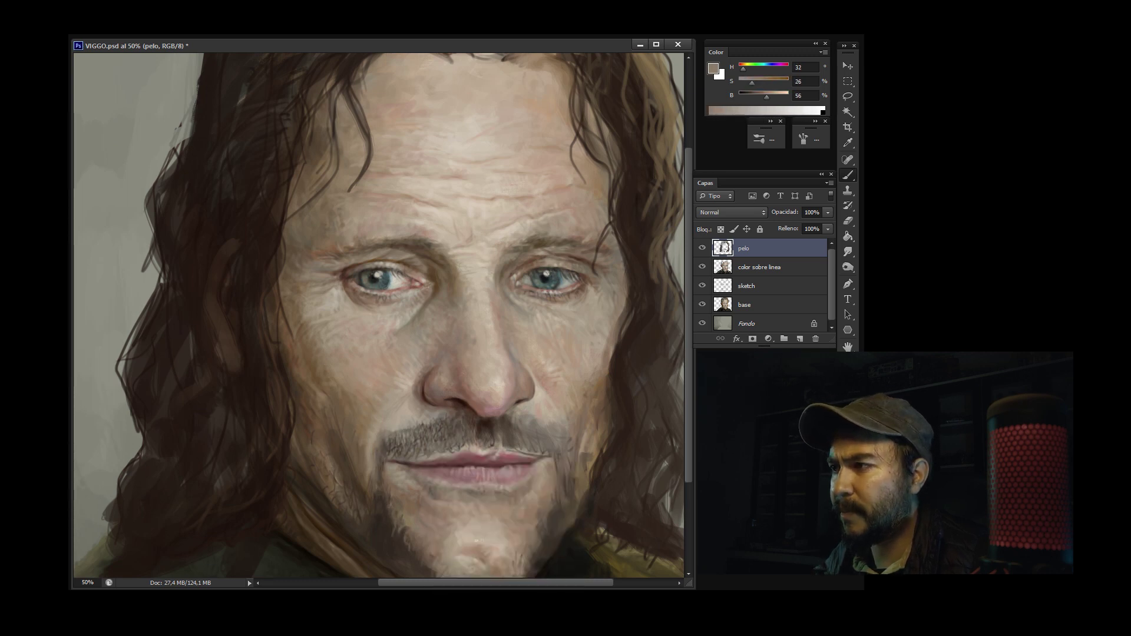
pyautogui.keyDown('alt'); pyautogui.click(327, 430); pyautogui.keyUp('alt')
pyautogui.keyDown('alt'); pyautogui.click(277, 412); pyautogui.keyUp('alt')
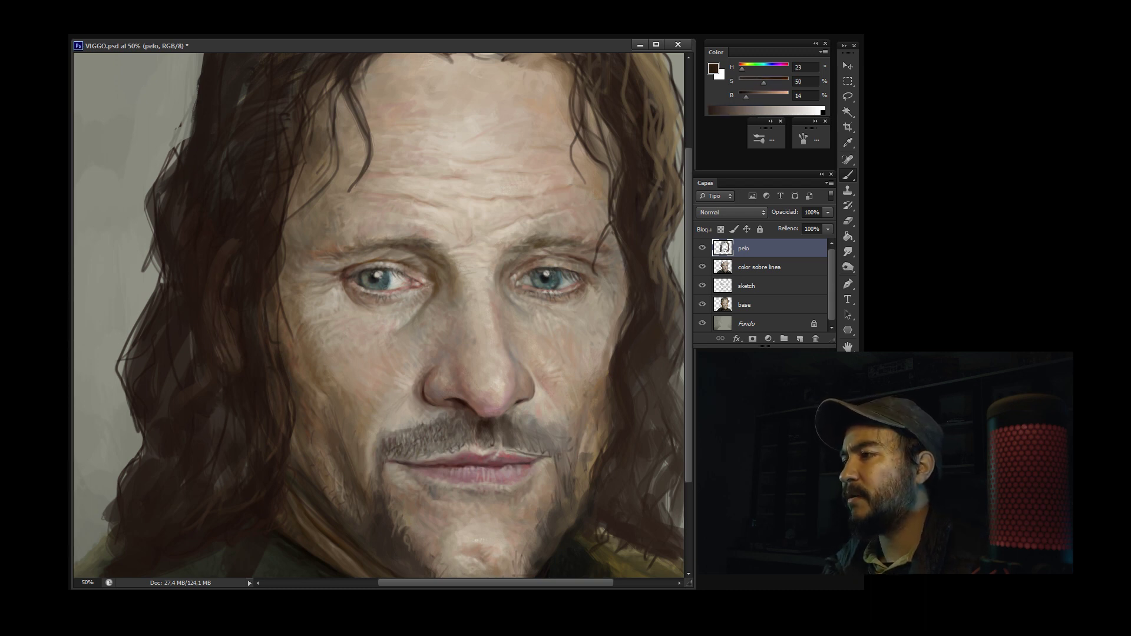
pyautogui.keyDown('alt'); pyautogui.click(507, 437); pyautogui.keyUp('alt')
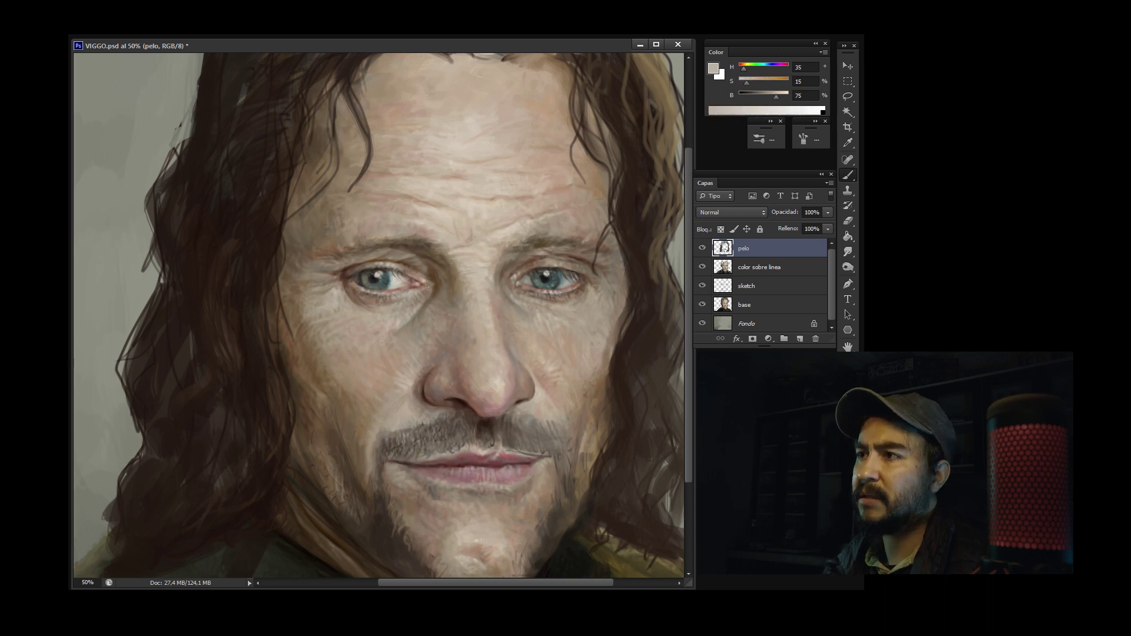
pyautogui.keyDown('alt'); pyautogui.click(469, 446); pyautogui.keyUp('alt')
pyautogui.keyDown('alt'); pyautogui.click(471, 495); pyautogui.keyUp('alt')
pyautogui.keyDown('alt'); pyautogui.click(282, 518); pyautogui.keyUp('alt')
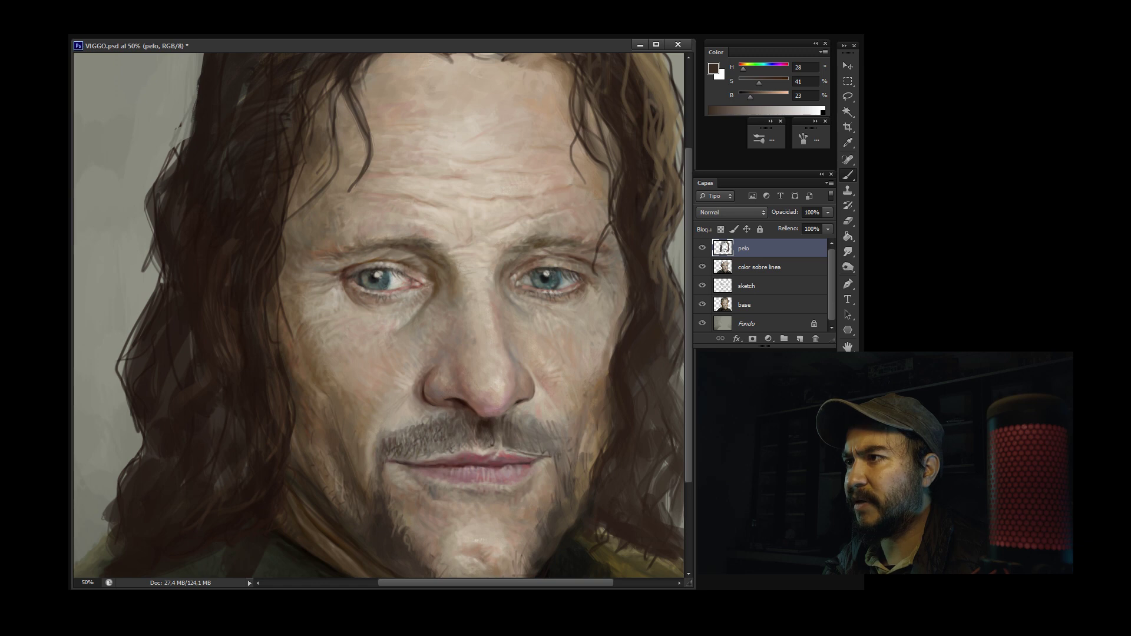
pyautogui.keyDown('alt'); pyautogui.click(283, 518); pyautogui.keyUp('alt')
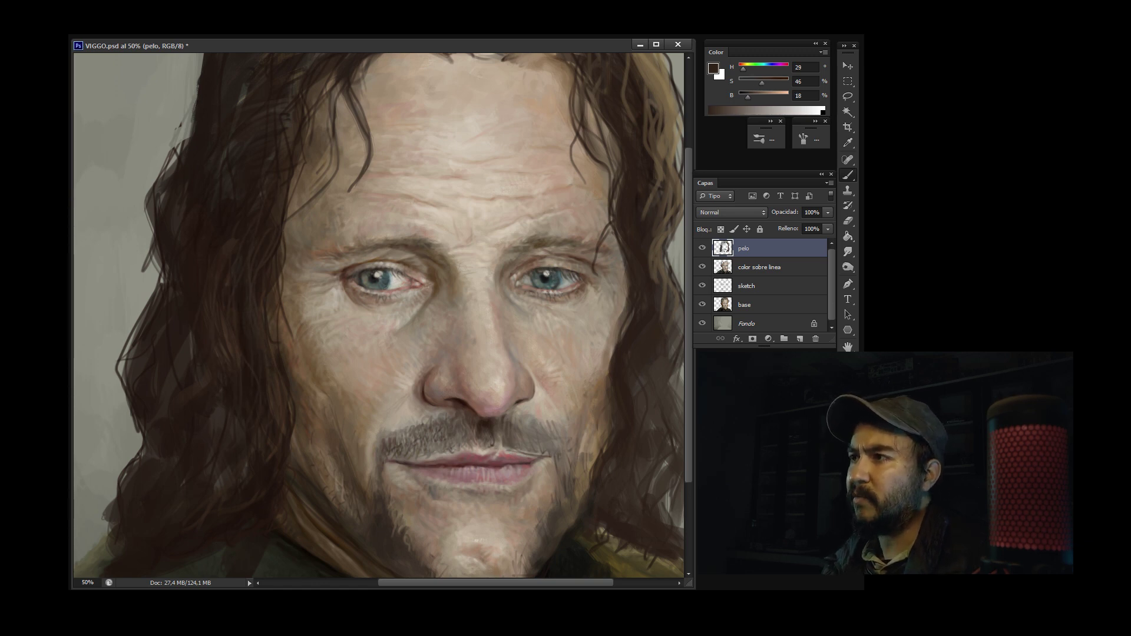
# Paint dark strands on the left forehead, erasing part and repainting them
pyautogui.scroll(3, 377, 312)
pyautogui.keyDown('alt'); pyautogui.click(361, 181); pyautogui.keyUp('alt')
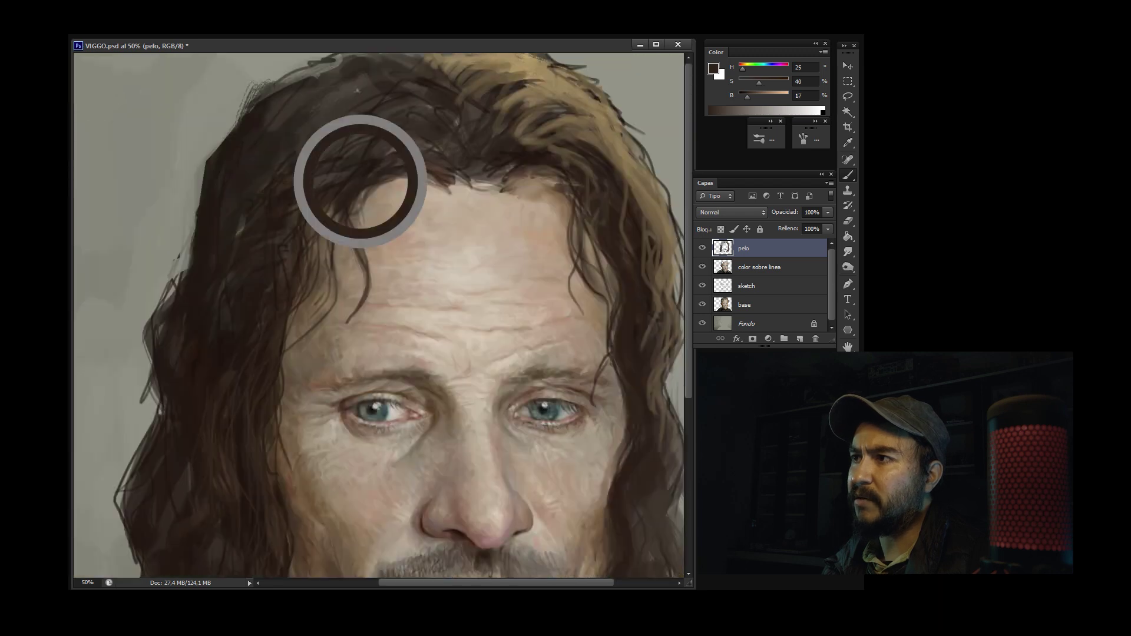
pyautogui.rightClick(326, 267)
pyautogui.press('Return')
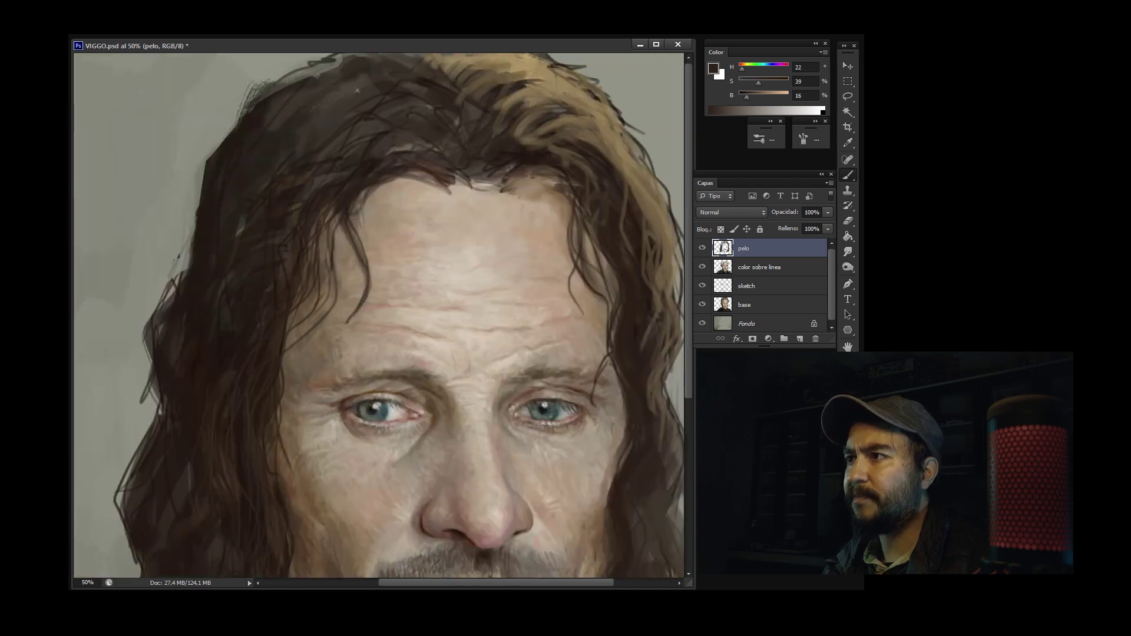
pyautogui.moveTo(330, 220); pyautogui.dragTo(297, 341)
pyautogui.press('e')
pyautogui.moveTo(321, 262); pyautogui.dragTo(312, 315)
pyautogui.press('b')
pyautogui.keyDown('alt'); pyautogui.click(324, 252); pyautogui.keyUp('alt')
pyautogui.moveTo(333, 215); pyautogui.dragTo(289, 336)
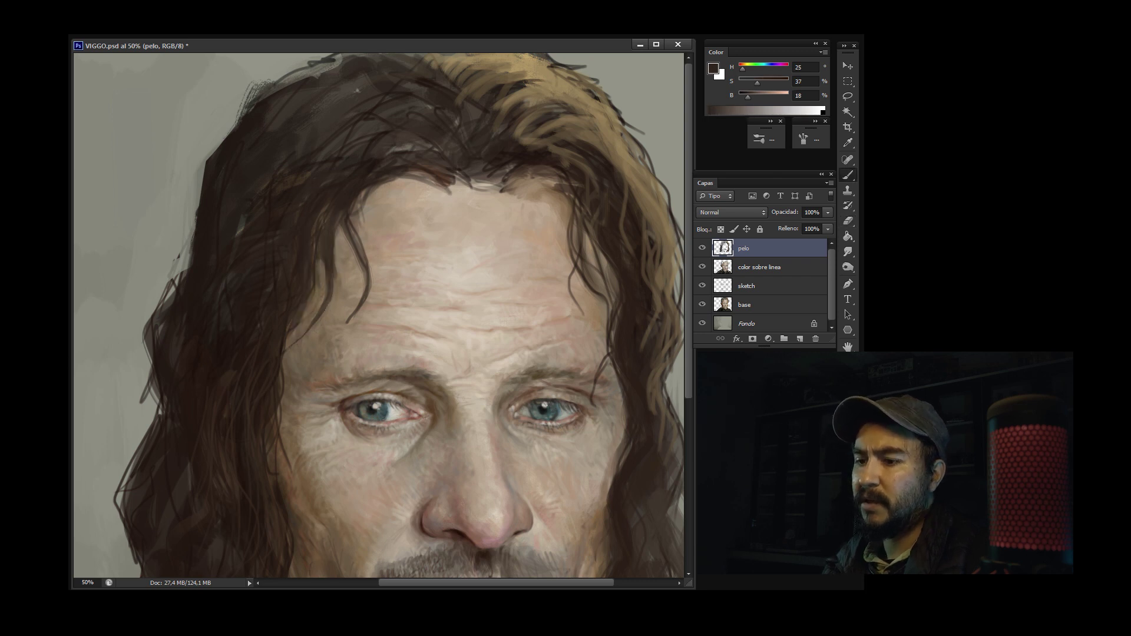
# Sample dark hair browns, resize the brush, and touch up with the eraser
pyautogui.keyDown('alt'); pyautogui.click(334, 268); pyautogui.keyUp('alt')
pyautogui.press('e')
pyautogui.press('b')
pyautogui.keyDown('alt'); pyautogui.click(380, 156); pyautogui.keyUp('alt')
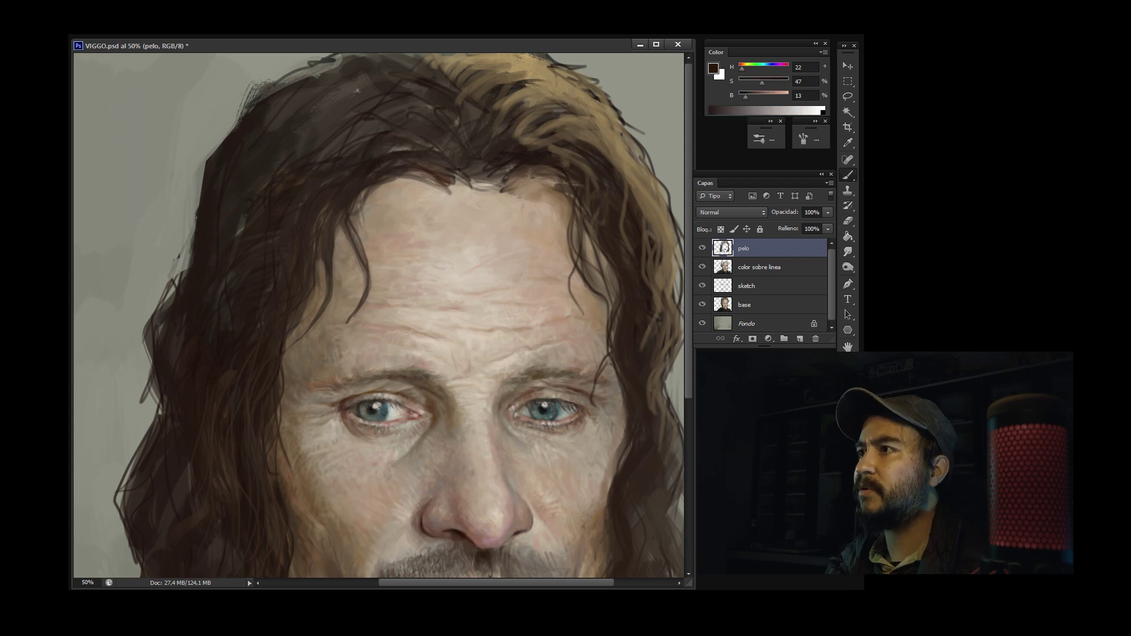
pyautogui.keyDown('alt'); pyautogui.click(239, 230); pyautogui.keyUp('alt')
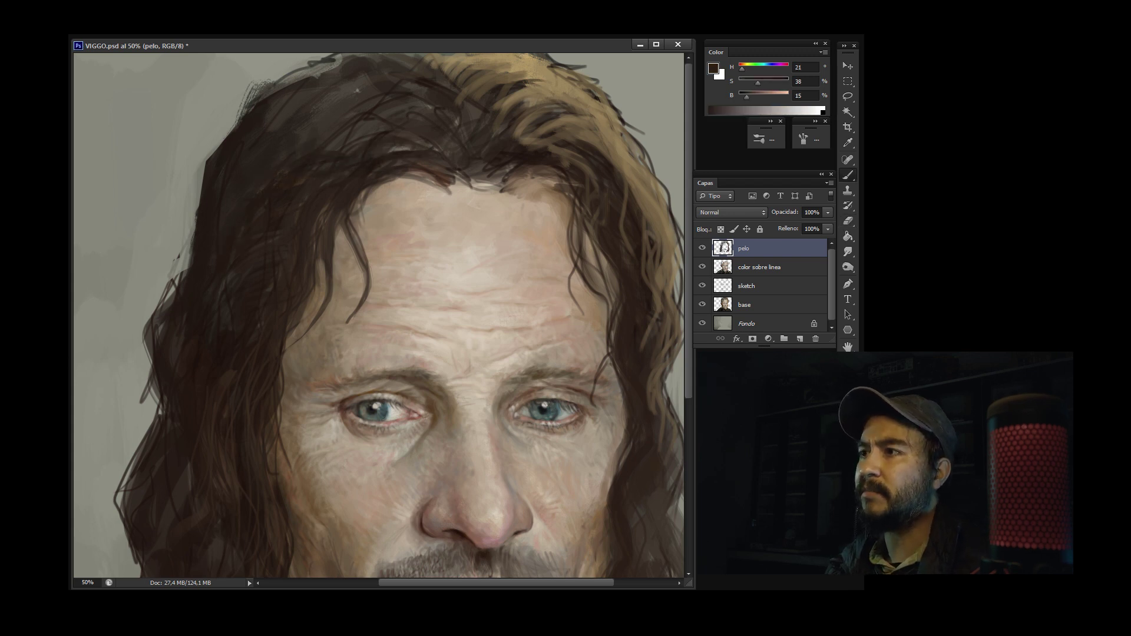
pyautogui.keyDown('alt'); pyautogui.click(304, 198); pyautogui.keyUp('alt')
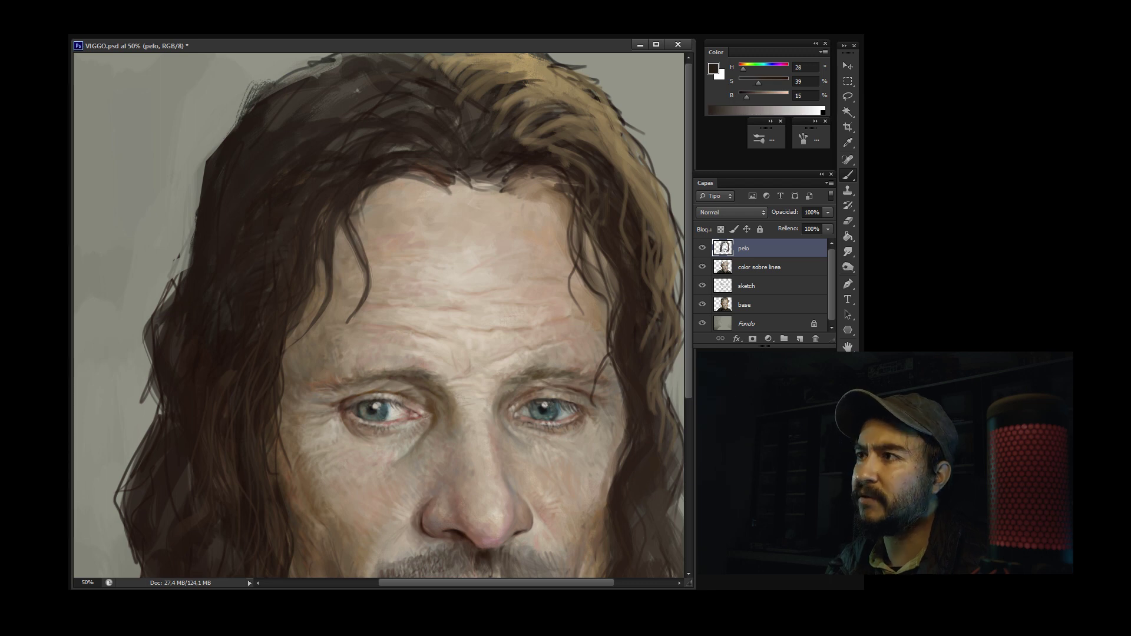
pyautogui.rightClick(357, 232)
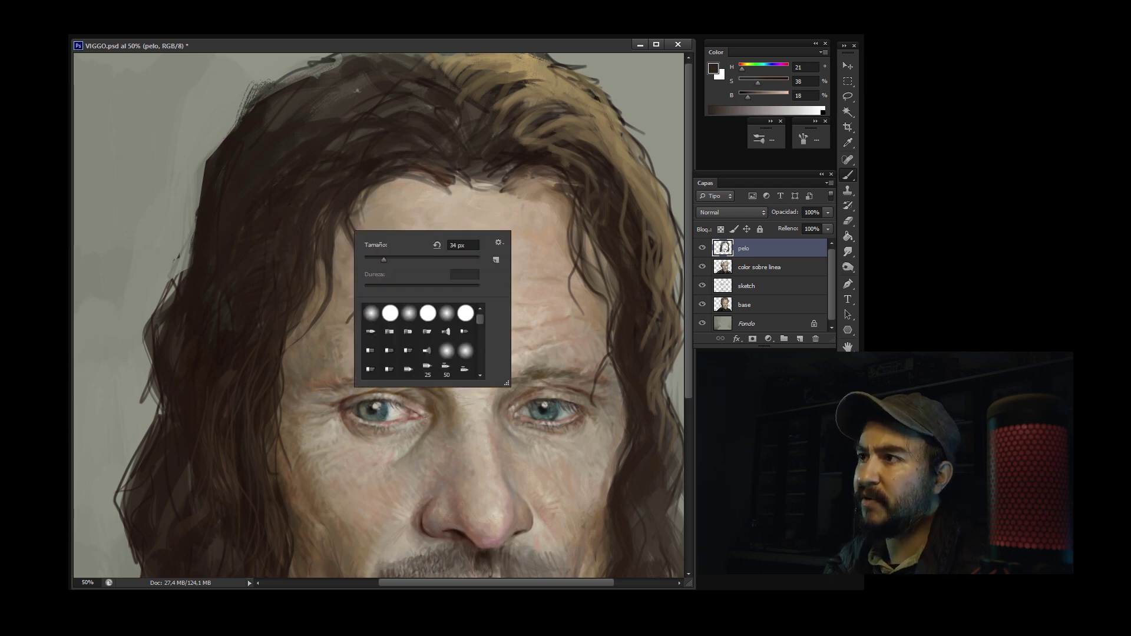
pyautogui.keyDown('alt'); pyautogui.click(330, 224); pyautogui.keyUp('alt')
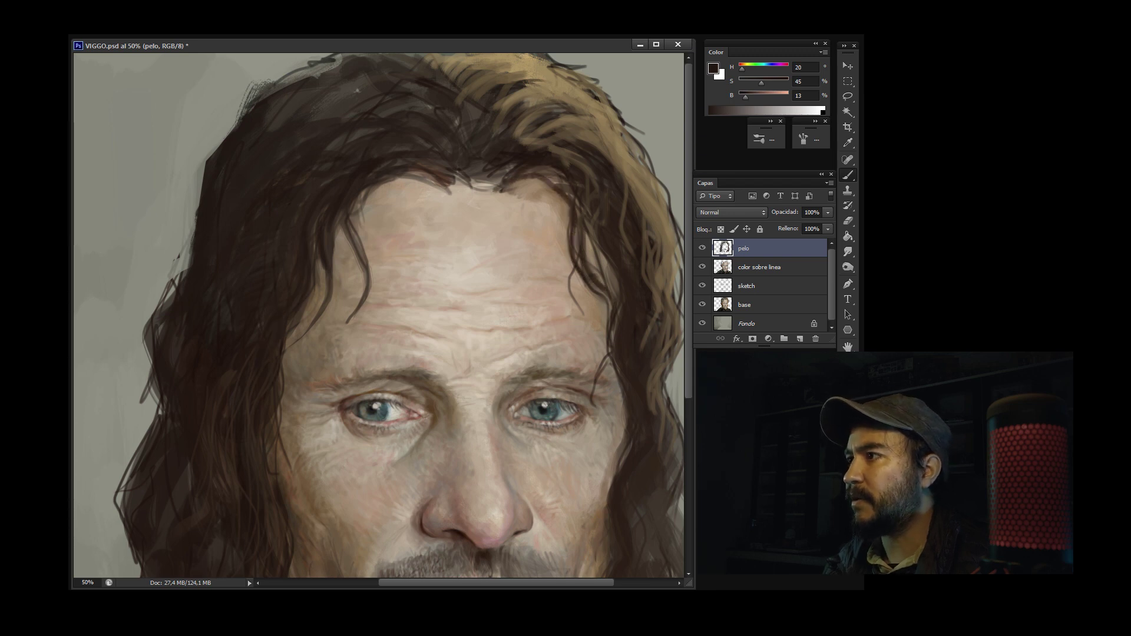
pyautogui.press('e')
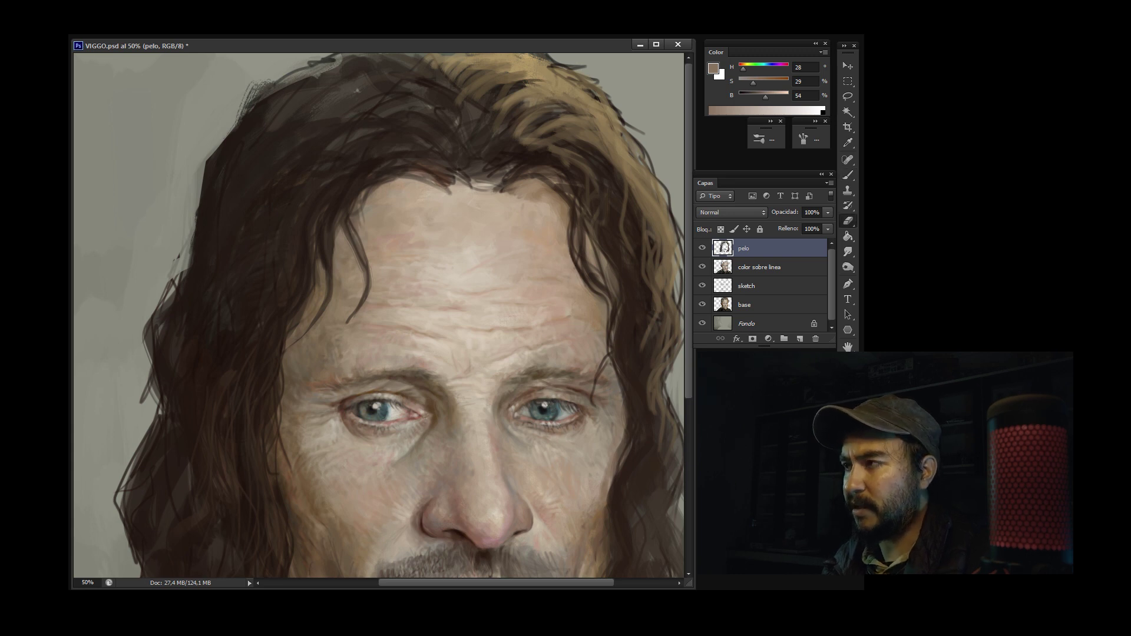
pyautogui.press('b')
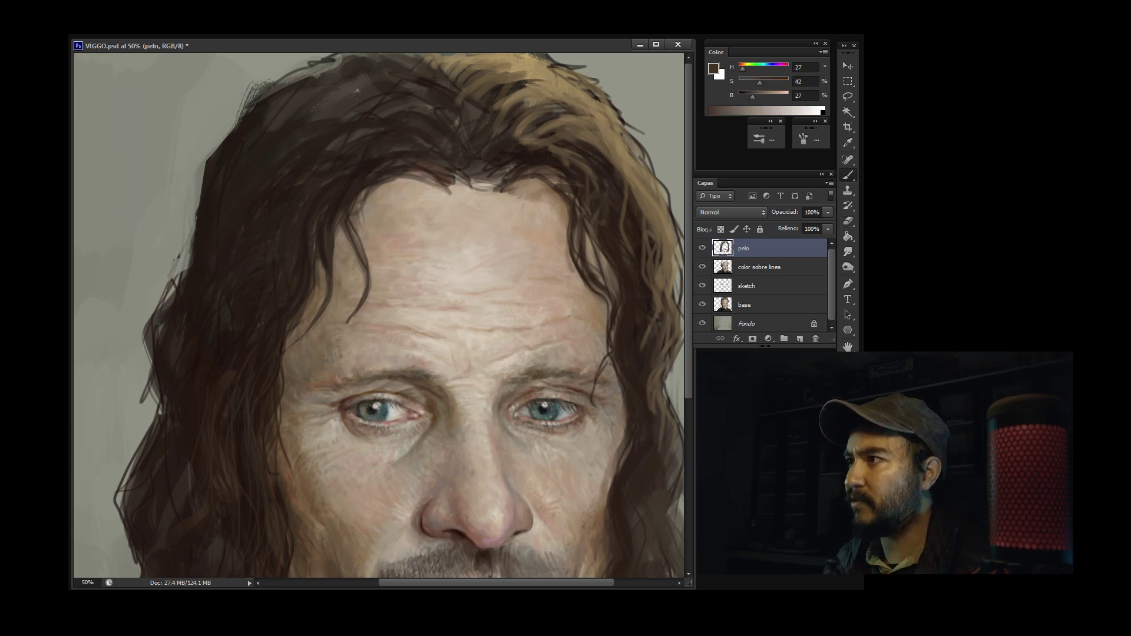
# Sample a range of light to dark browns across the top of the hair
pyautogui.keyDown('alt'); pyautogui.click(522, 187); pyautogui.keyUp('alt')
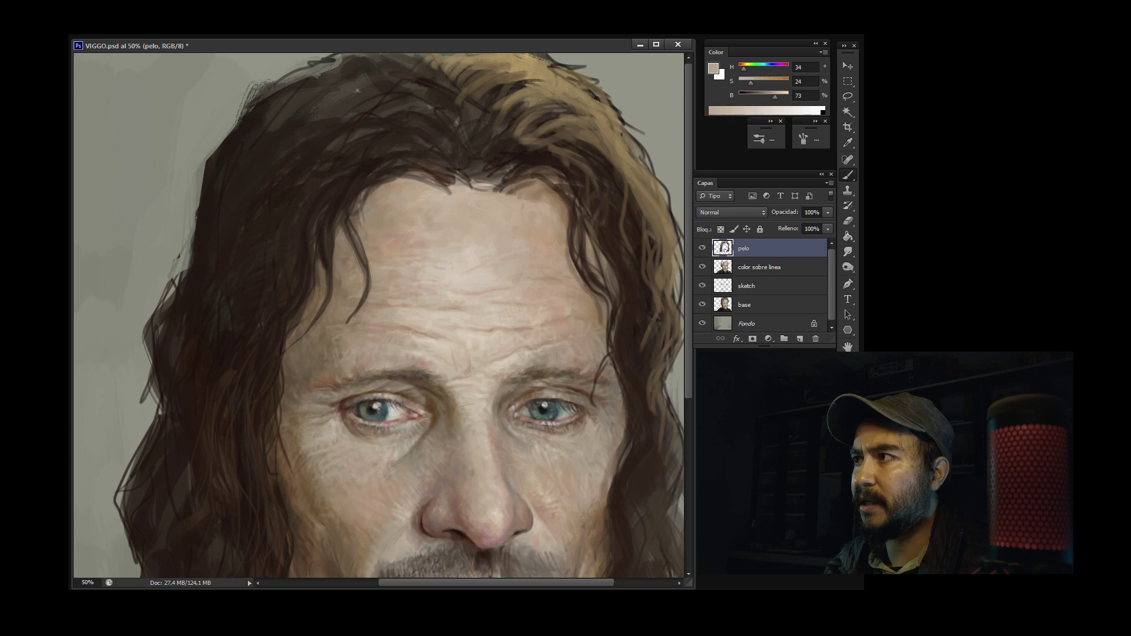
pyautogui.keyDown('alt'); pyautogui.click(389, 176); pyautogui.keyUp('alt')
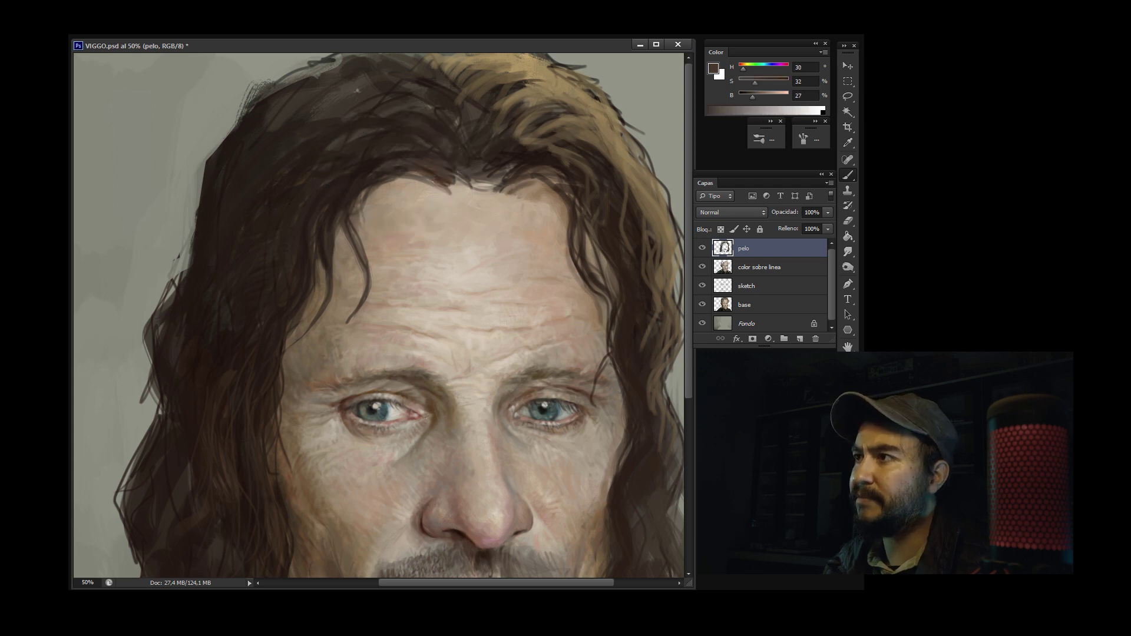
pyautogui.keyDown('alt'); pyautogui.click(370, 169); pyautogui.keyUp('alt')
pyautogui.keyDown('alt'); pyautogui.click(434, 172); pyautogui.keyUp('alt')
pyautogui.keyDown('alt'); pyautogui.click(389, 172); pyautogui.keyUp('alt')
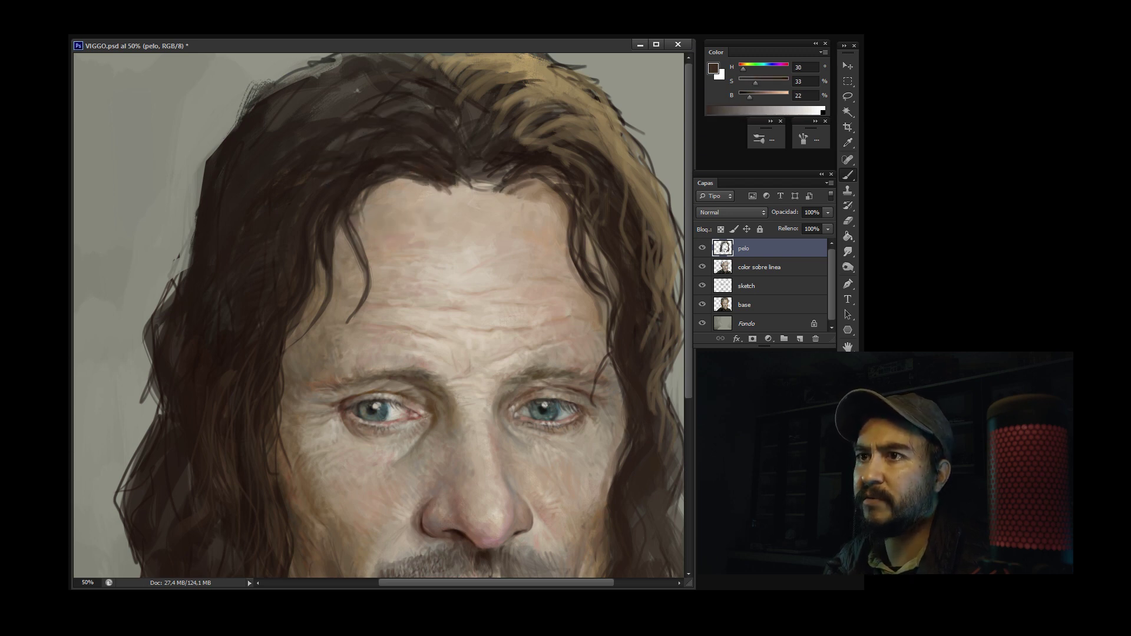
pyautogui.keyDown('alt'); pyautogui.click(393, 191); pyautogui.keyUp('alt')
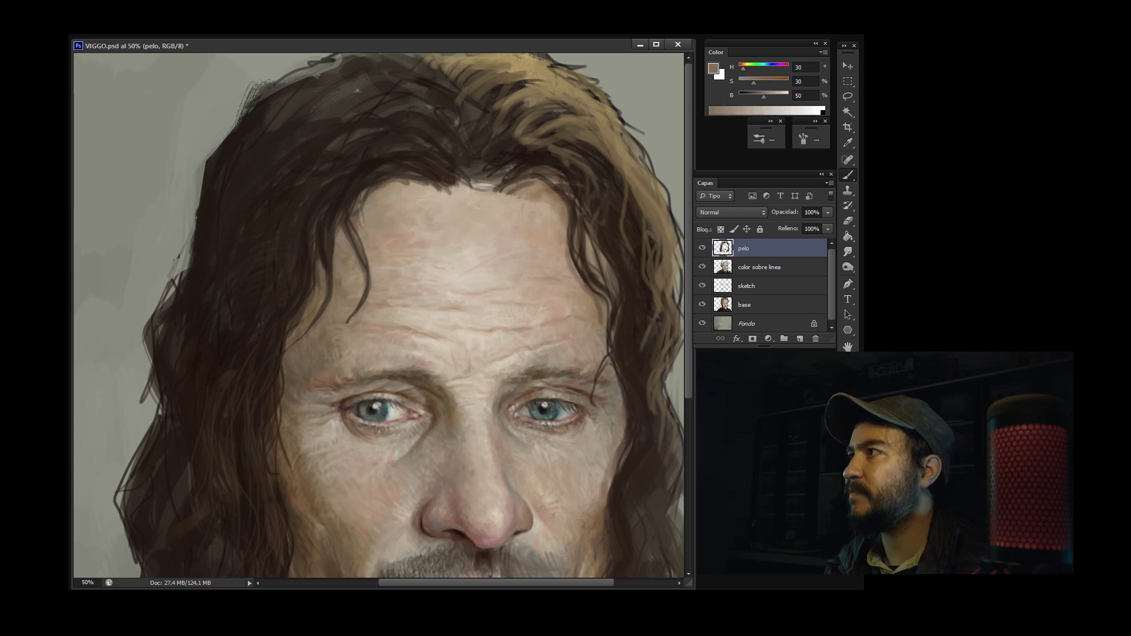
pyautogui.keyDown('alt'); pyautogui.click(407, 190); pyautogui.keyUp('alt')
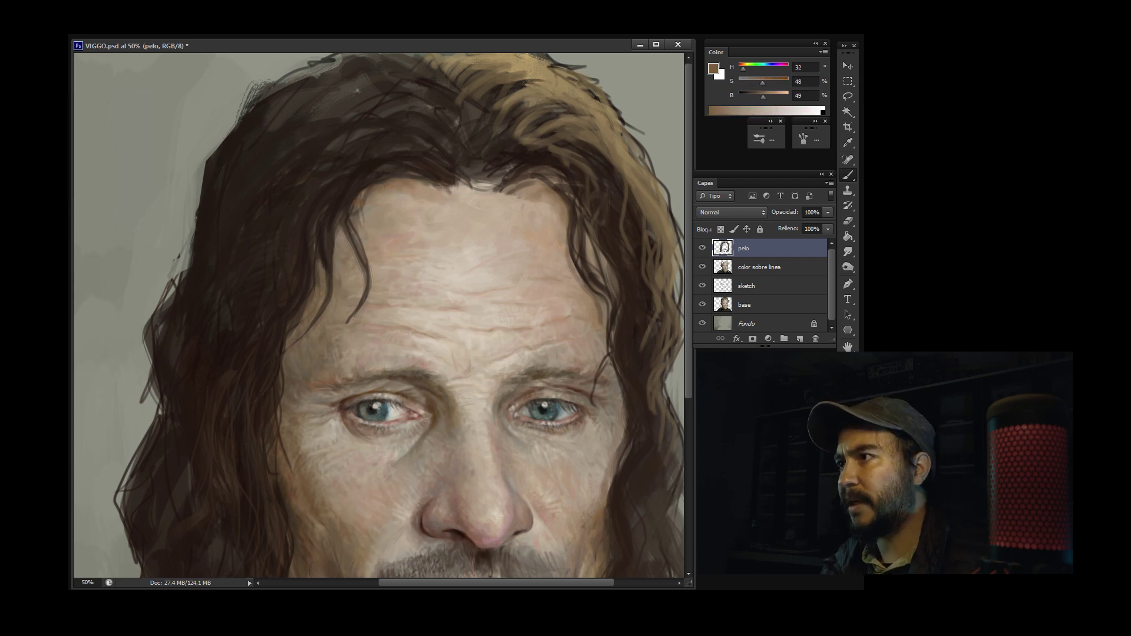
pyautogui.keyDown('alt'); pyautogui.click(361, 208); pyautogui.keyUp('alt')
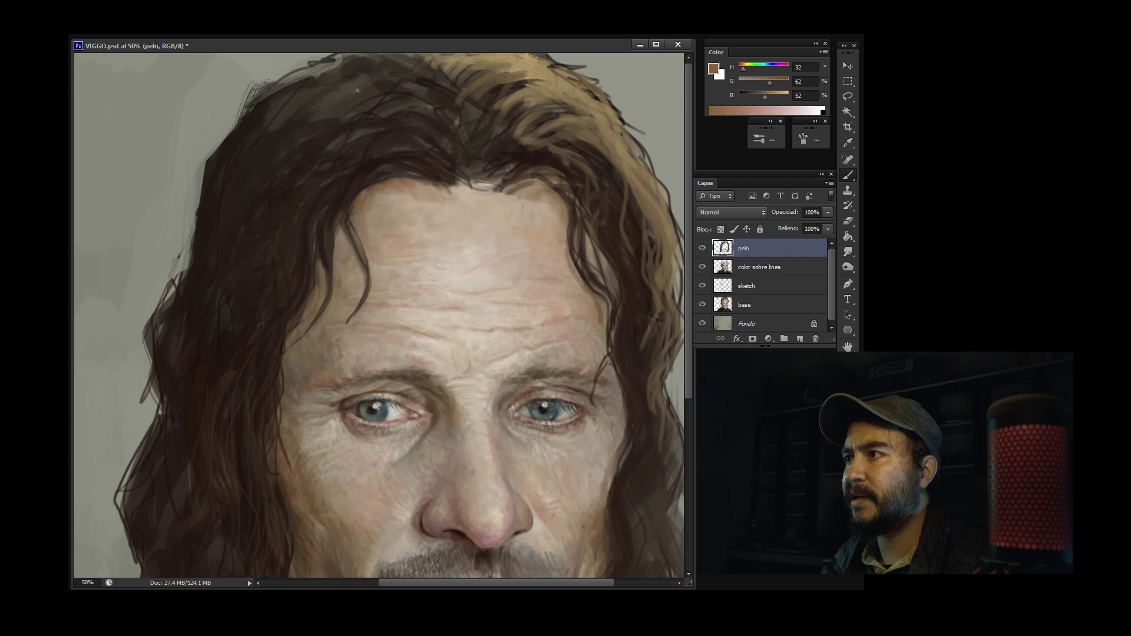
# Lengthen a dark brown hair strand further downward on the left
pyautogui.rightClick(389, 244)
pyautogui.press('Return')
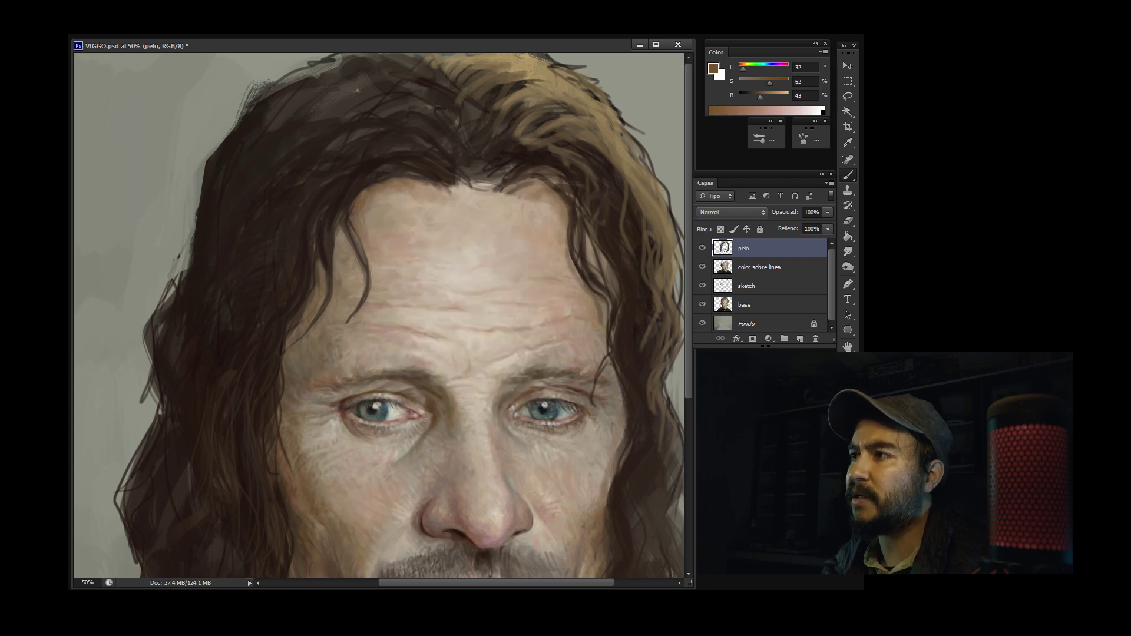
pyautogui.keyDown('alt'); pyautogui.click(360, 259); pyautogui.keyUp('alt')
pyautogui.moveTo(346, 321); pyautogui.dragTo(334, 362)
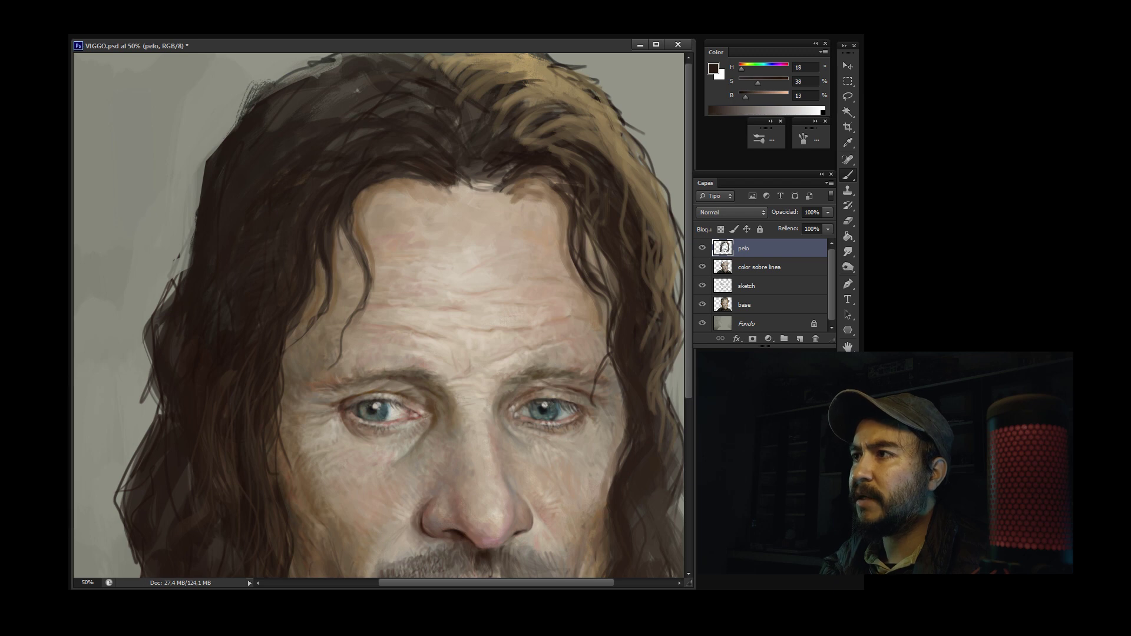
pyautogui.keyDown('alt'); pyautogui.click(322, 195); pyautogui.keyUp('alt')
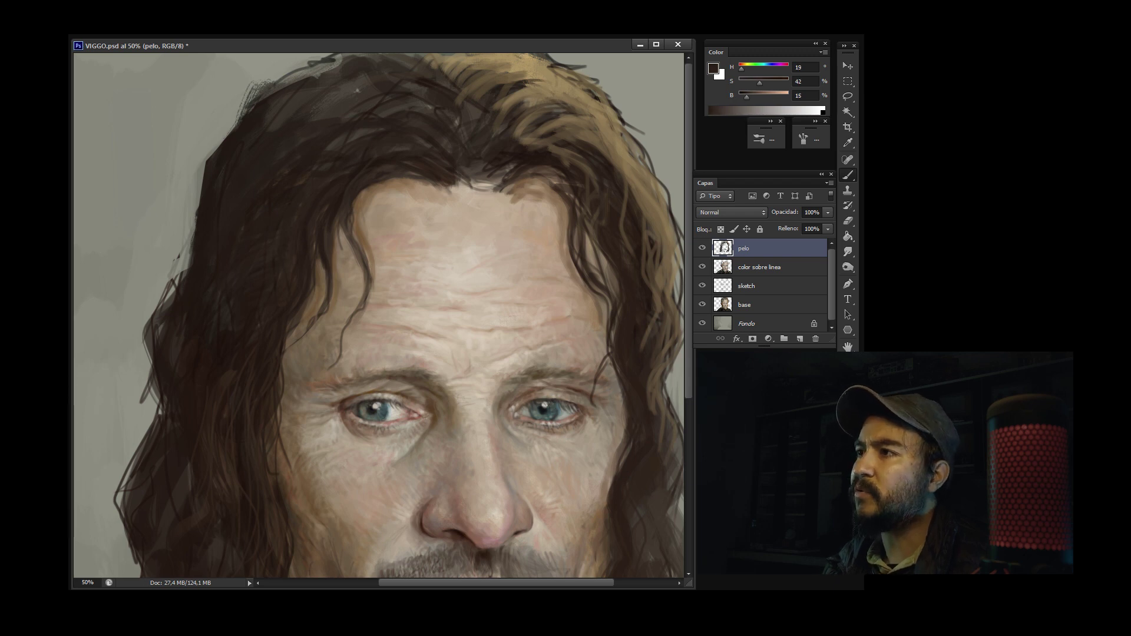
pyautogui.keyDown('alt'); pyautogui.click(304, 221); pyautogui.keyUp('alt')
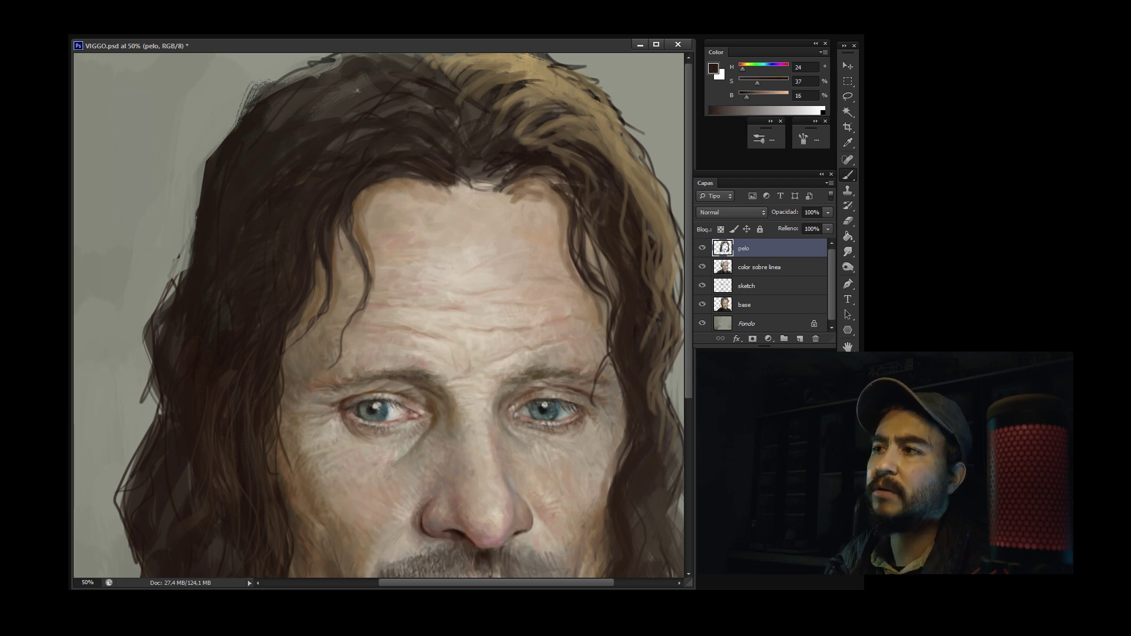
# Sample hair browns across the crown, loading a deep brown (H 25, S 43, B 17)
pyautogui.rightClick(377, 207)
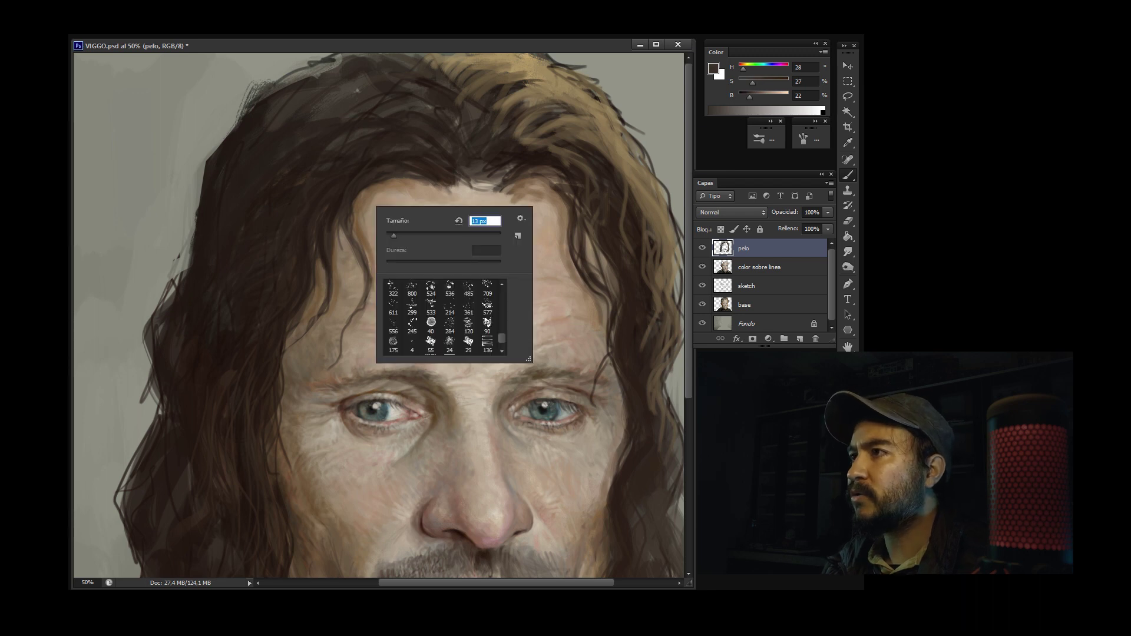
pyautogui.keyDown('alt'); pyautogui.click(363, 133); pyautogui.keyUp('alt')
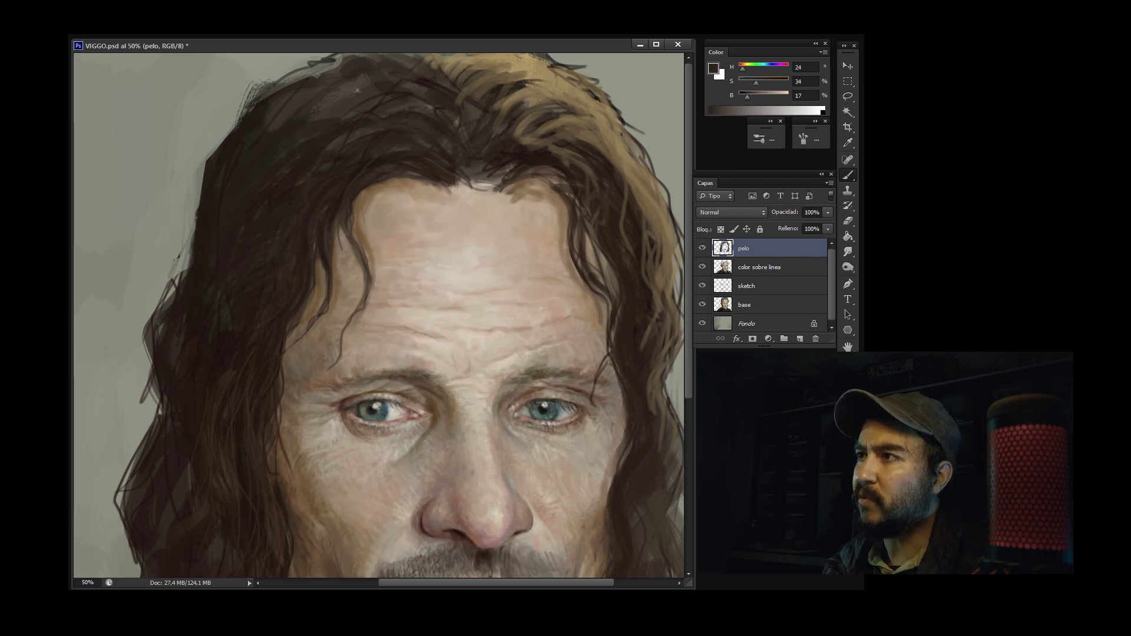
pyautogui.keyDown('alt'); pyautogui.click(320, 129); pyautogui.keyUp('alt')
pyautogui.keyDown('alt'); pyautogui.click(340, 103); pyautogui.keyUp('alt')
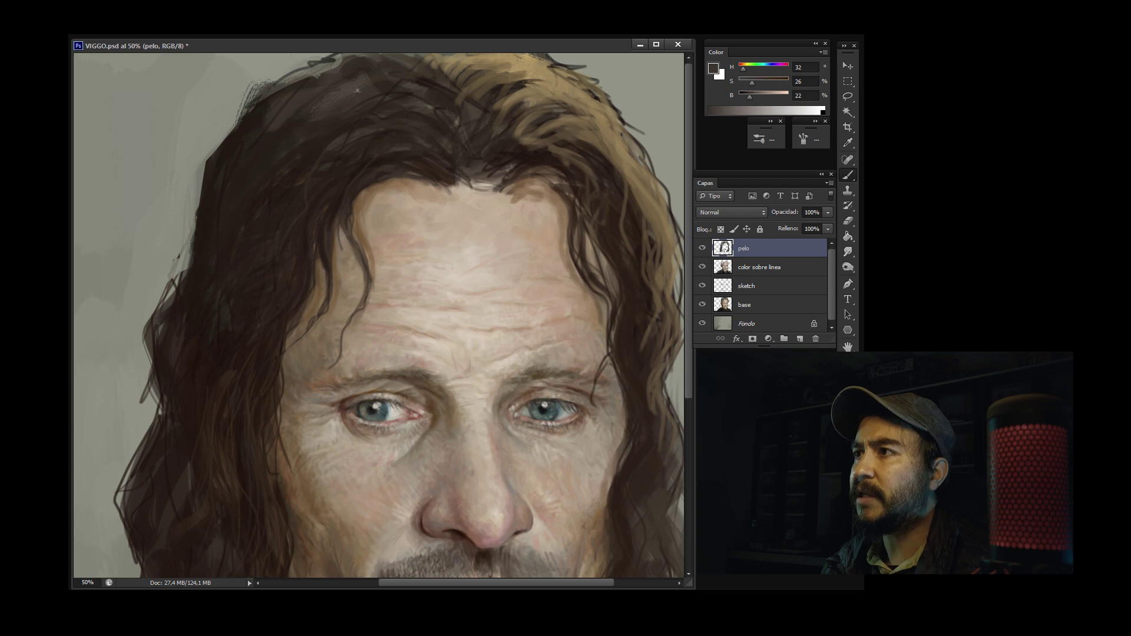
pyautogui.keyDown('alt'); pyautogui.click(303, 127); pyautogui.keyUp('alt')
pyautogui.keyDown('alt'); pyautogui.click(264, 149); pyautogui.keyUp('alt')
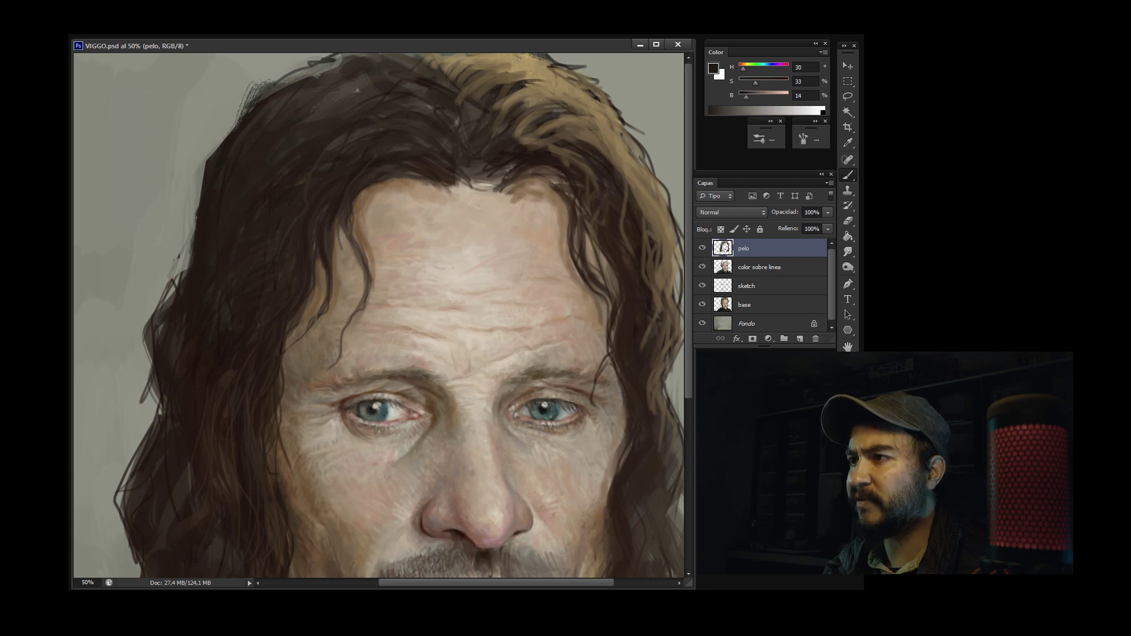
pyautogui.keyDown('alt'); pyautogui.click(229, 311); pyautogui.keyUp('alt')
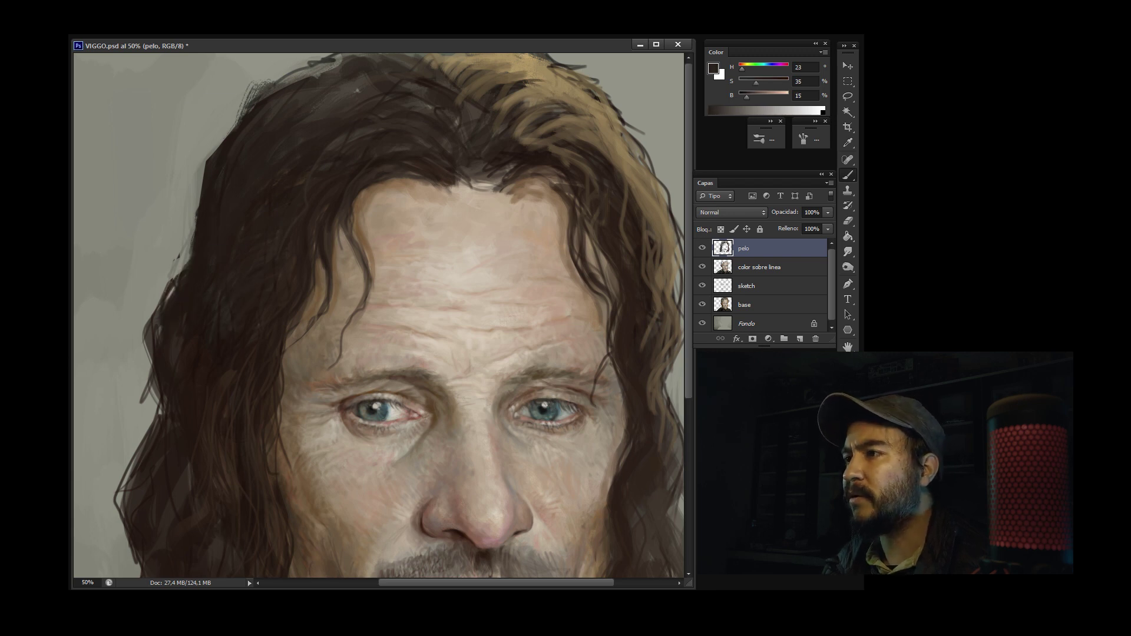
pyautogui.hotkey('ctrl', '-')
pyautogui.keyDown('alt'); pyautogui.click(404, 83); pyautogui.keyUp('alt')
pyautogui.keyDown('alt'); pyautogui.click(388, 104); pyautogui.keyUp('alt')
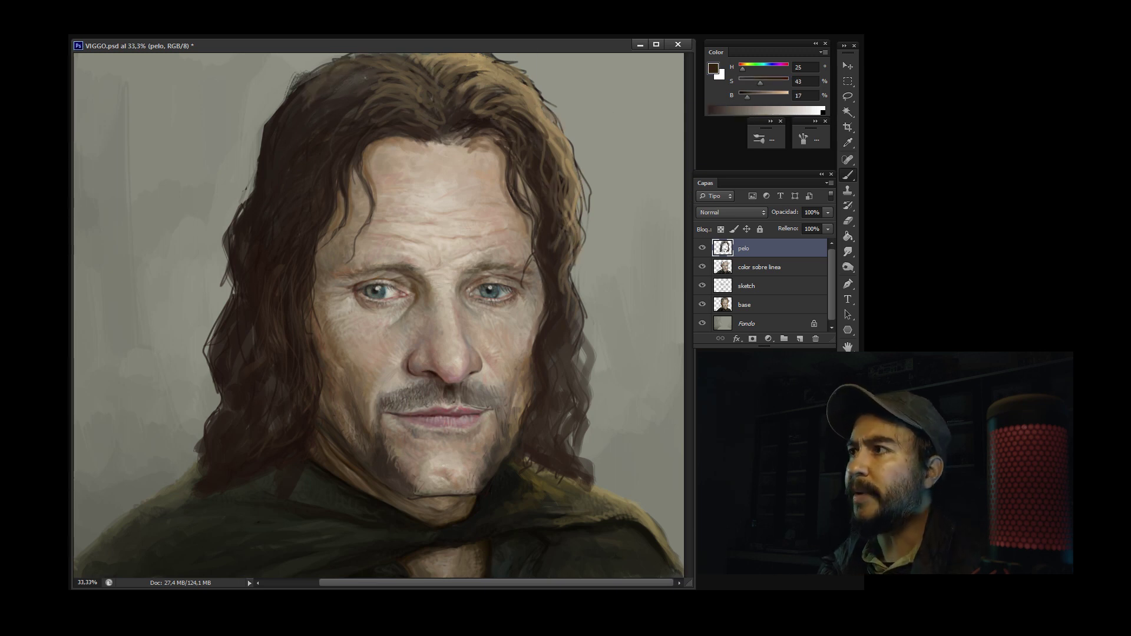
# Pick a dark brown from the top of the hair and paint strands down both sides
pyautogui.keyDown('alt'); pyautogui.click(404, 114); pyautogui.keyUp('alt')
pyautogui.moveTo(247, 247); pyautogui.dragTo(203, 312)
pyautogui.moveTo(259, 160); pyautogui.dragTo(211, 253)
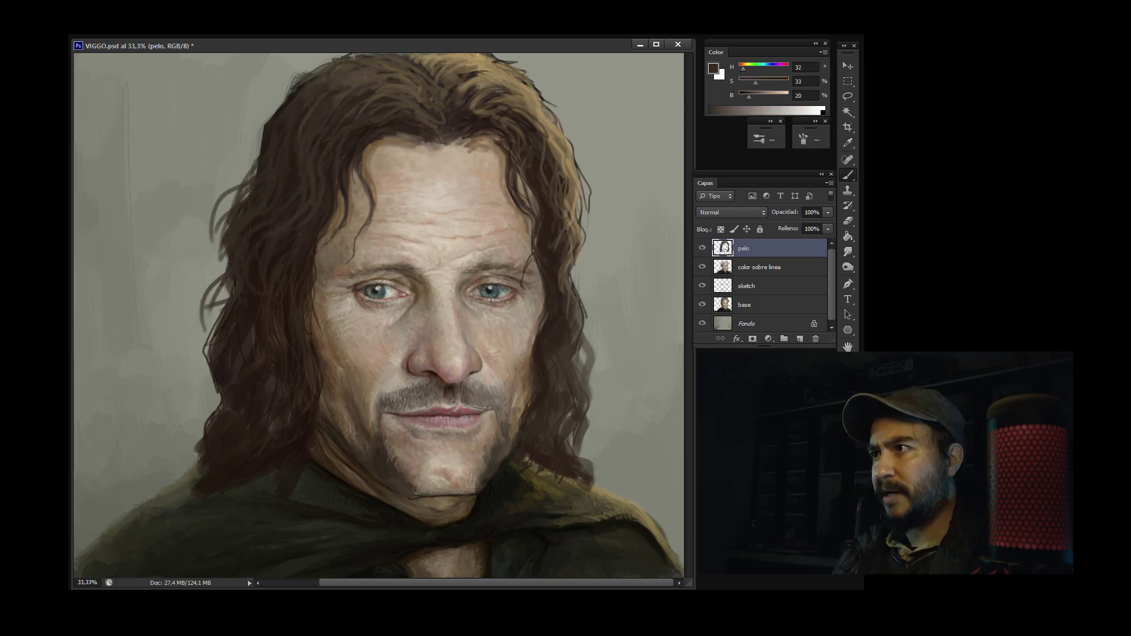
pyautogui.moveTo(247, 183); pyautogui.dragTo(209, 268)
pyautogui.moveTo(565, 286); pyautogui.dragTo(554, 430)
# Sample tan face tones and paint darker stubble across the chin and jaw
pyautogui.keyDown('alt'); pyautogui.click(408, 263); pyautogui.keyUp('alt')
pyautogui.keyDown('alt'); pyautogui.click(476, 270); pyautogui.keyUp('alt')
pyautogui.keyDown('alt'); pyautogui.click(448, 412); pyautogui.keyUp('alt')
pyautogui.moveTo(406, 436)
pyautogui.mouseDown()
pyautogui.moveTo(412, 489)
pyautogui.moveTo(472, 445)
pyautogui.moveTo(489, 474)
pyautogui.mouseUp()
pyautogui.keyDown('alt'); pyautogui.click(450, 379); pyautogui.keyUp('alt')
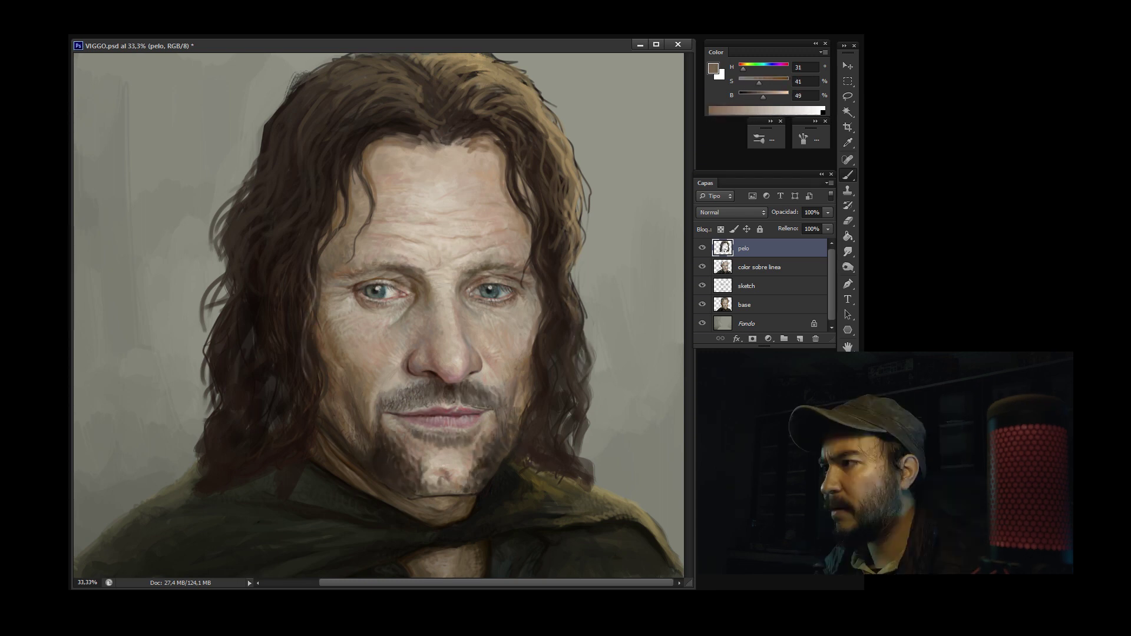
# Resize the brush and sample mid and dark browns from the cheek and beard
pyautogui.rightClick(530, 407)
pyautogui.keyDown('alt'); pyautogui.click(530, 407); pyautogui.keyUp('alt')
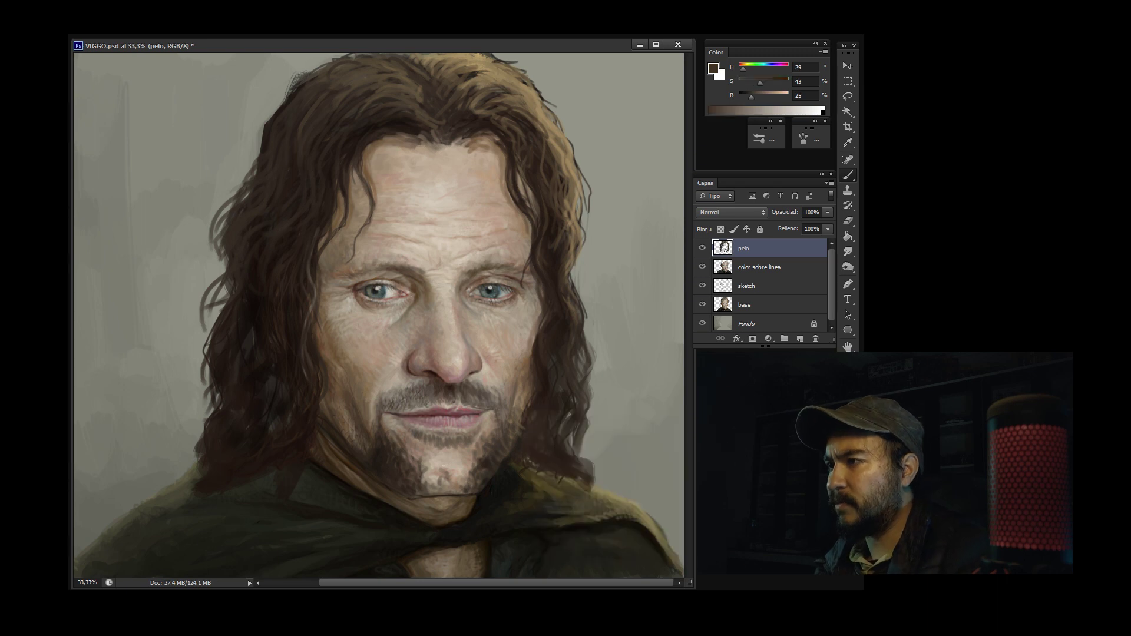
pyautogui.scroll(1, 465, 536)
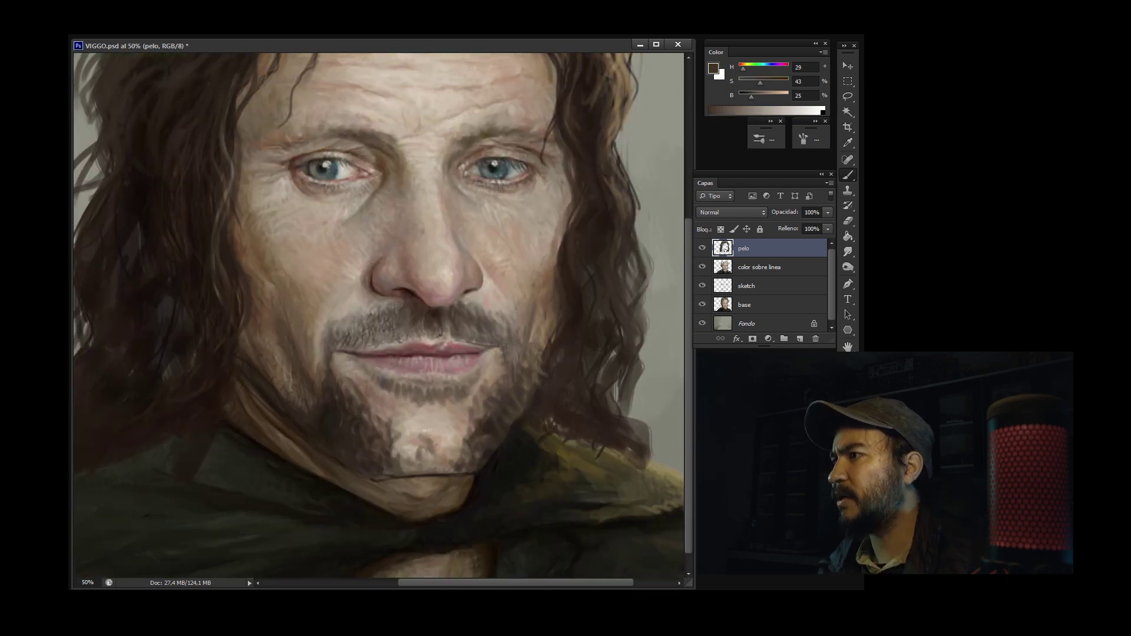
pyautogui.keyDown('alt'); pyautogui.click(544, 342); pyautogui.keyUp('alt')
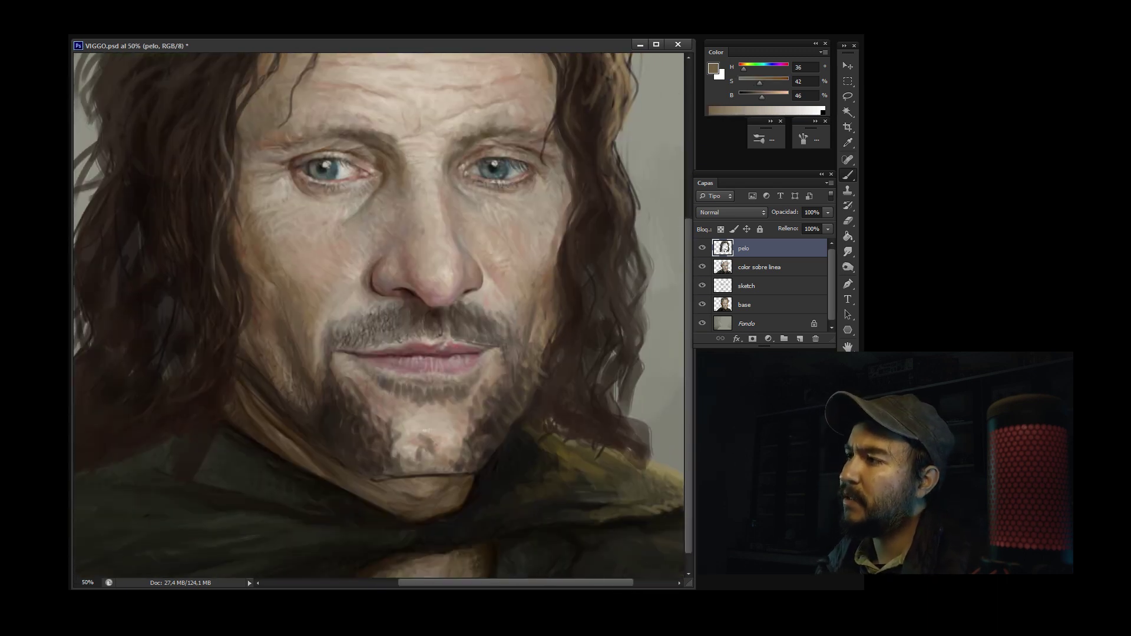
pyautogui.keyDown('alt'); pyautogui.click(539, 339); pyautogui.keyUp('alt')
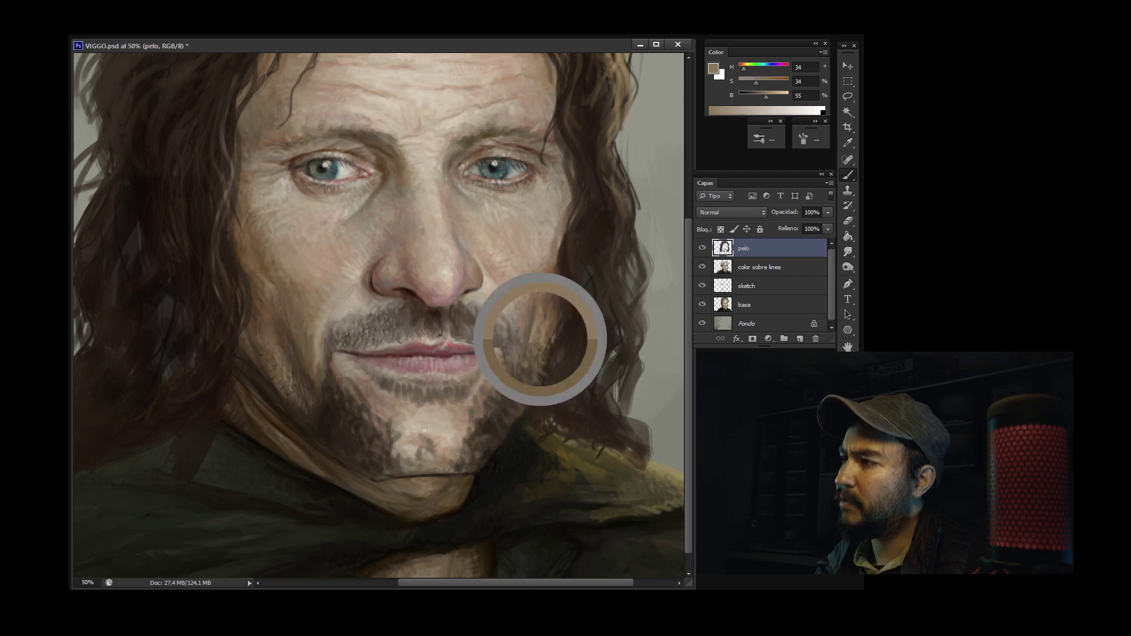
pyautogui.keyDown('alt'); pyautogui.click(539, 339); pyautogui.keyUp('alt')
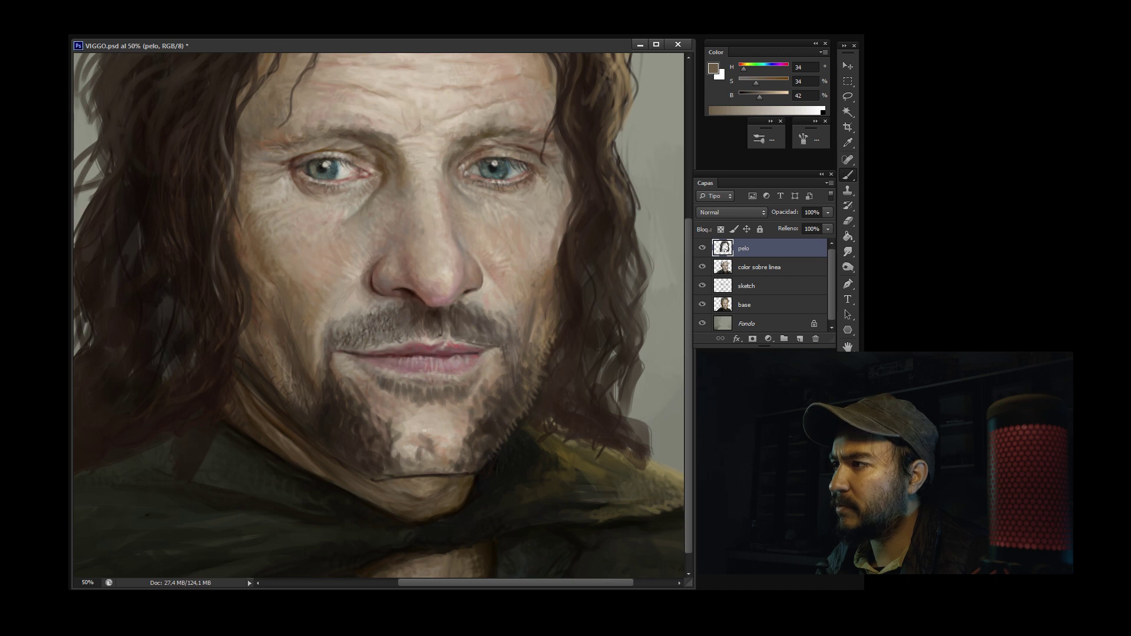
pyautogui.keyDown('alt'); pyautogui.click(539, 339); pyautogui.keyUp('alt')
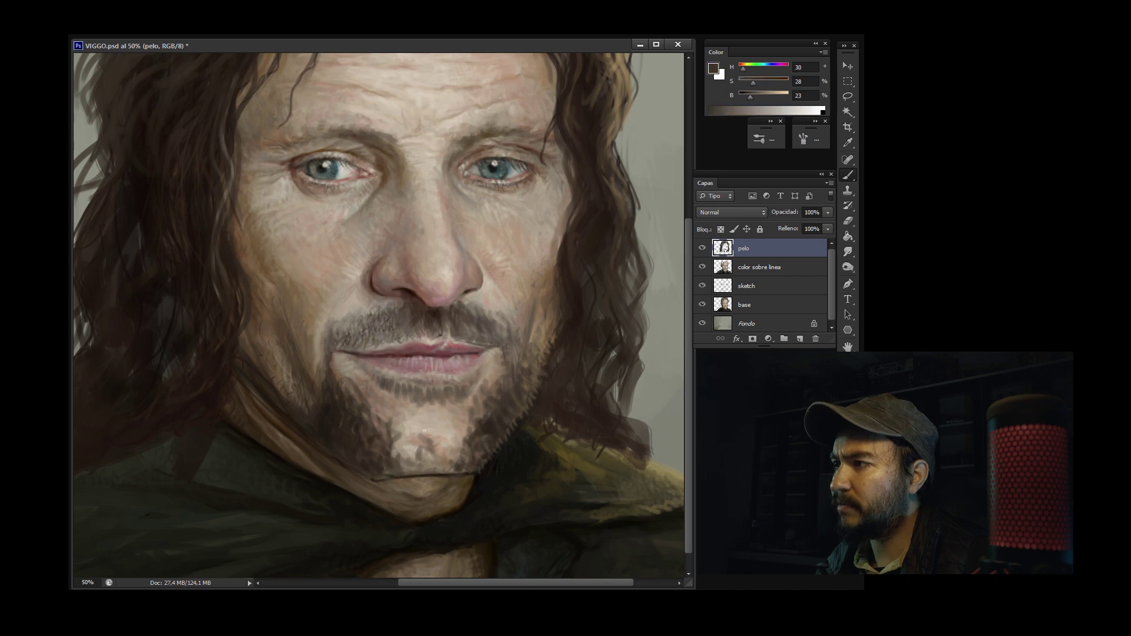
# Sample lighter and darker skin and beard tones around the jaw
pyautogui.keyDown('alt'); pyautogui.click(479, 434); pyautogui.keyUp('alt')
pyautogui.keyDown('alt'); pyautogui.click(424, 430); pyautogui.keyUp('alt')
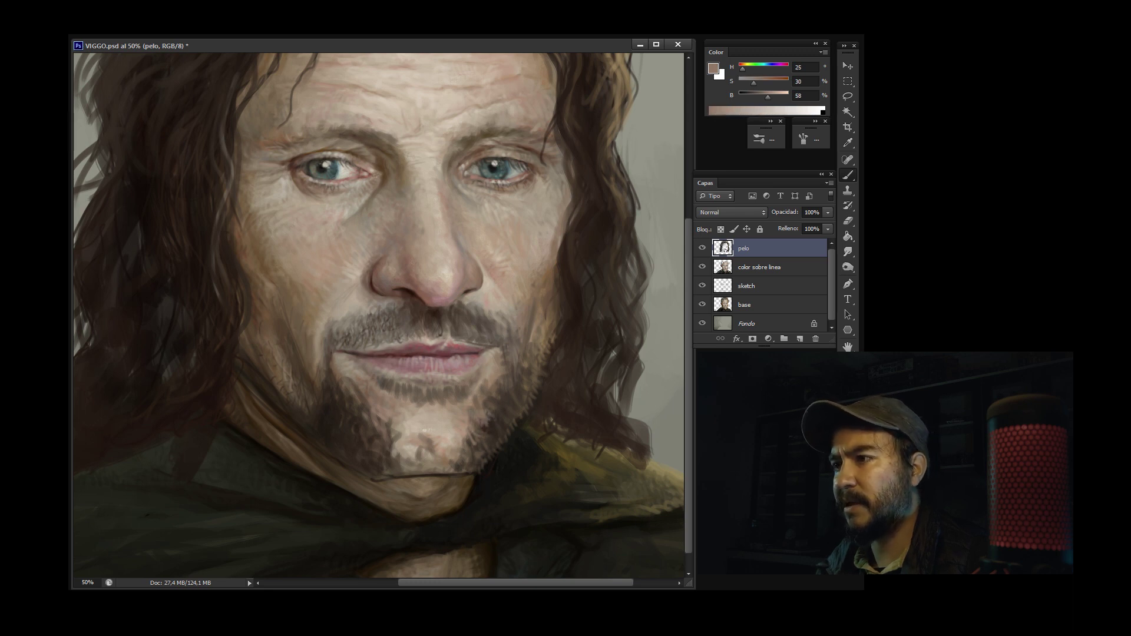
pyautogui.keyDown('alt'); pyautogui.click(493, 403); pyautogui.keyUp('alt')
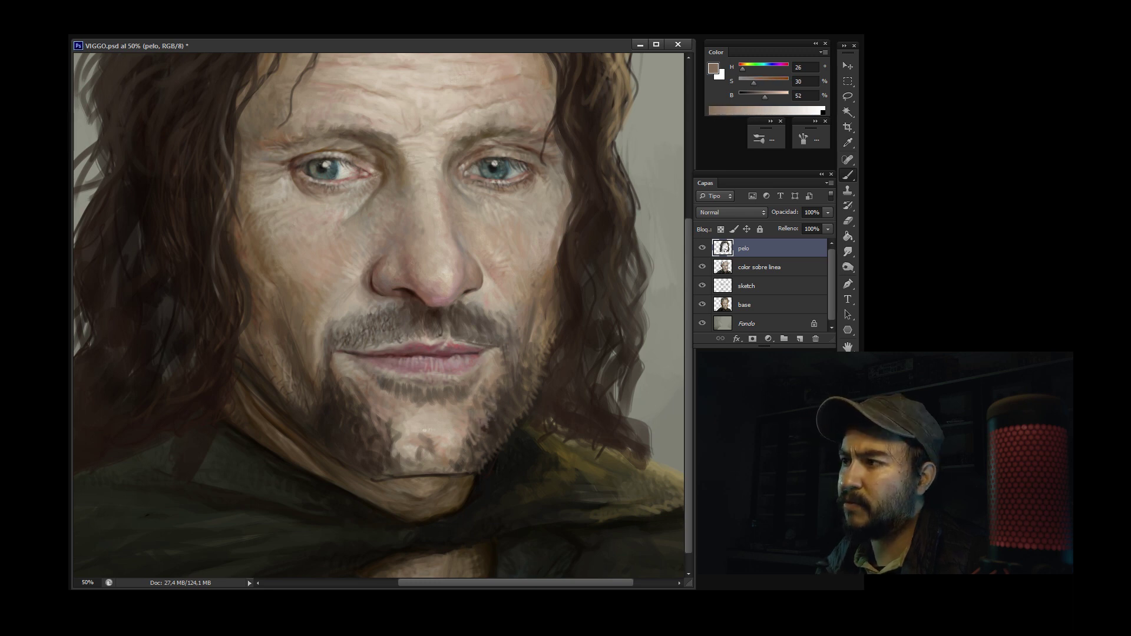
pyautogui.keyDown('alt'); pyautogui.click(424, 383); pyautogui.keyUp('alt')
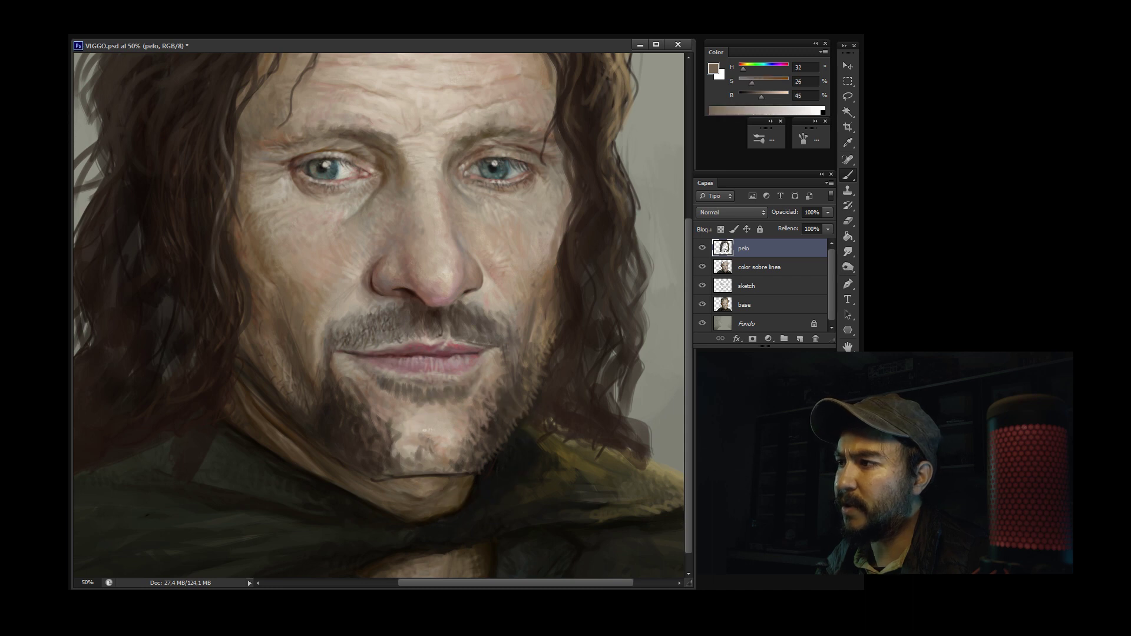
pyautogui.keyDown('alt'); pyautogui.click(383, 424); pyautogui.keyUp('alt')
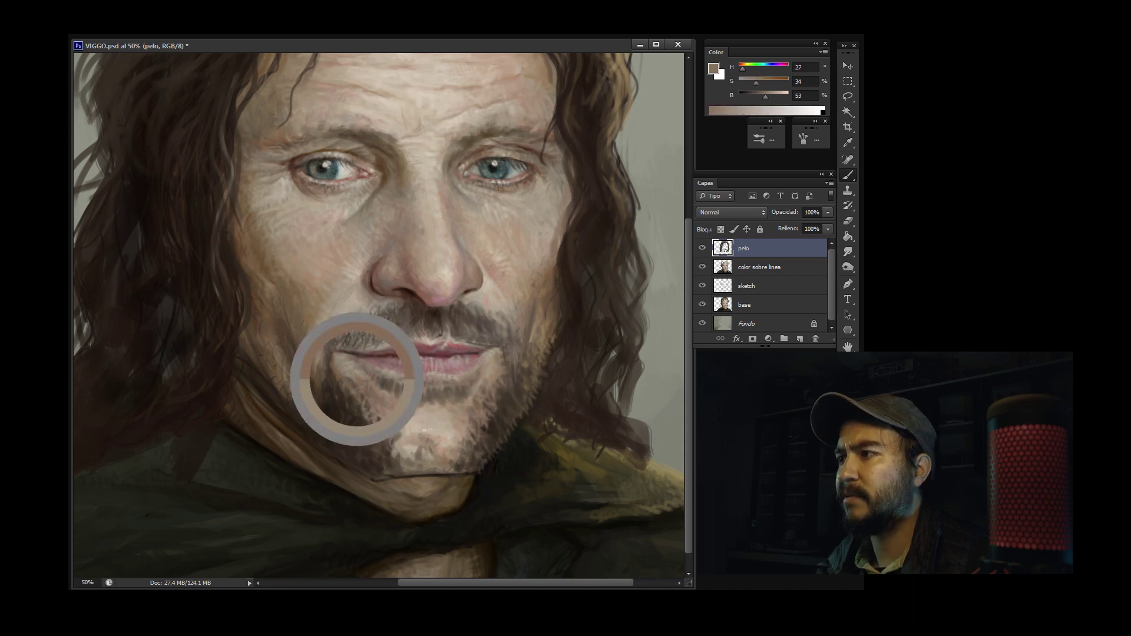
pyautogui.keyDown('alt'); pyautogui.click(353, 265); pyautogui.keyUp('alt')
# Pick greyish beige and dark brown tones around the nose and mouth
pyautogui.keyDown('alt'); pyautogui.moveTo(395, 311); pyautogui.dragTo(439, 334); pyautogui.keyUp('alt')
pyautogui.keyDown('alt'); pyautogui.click(412, 306); pyautogui.keyUp('alt')
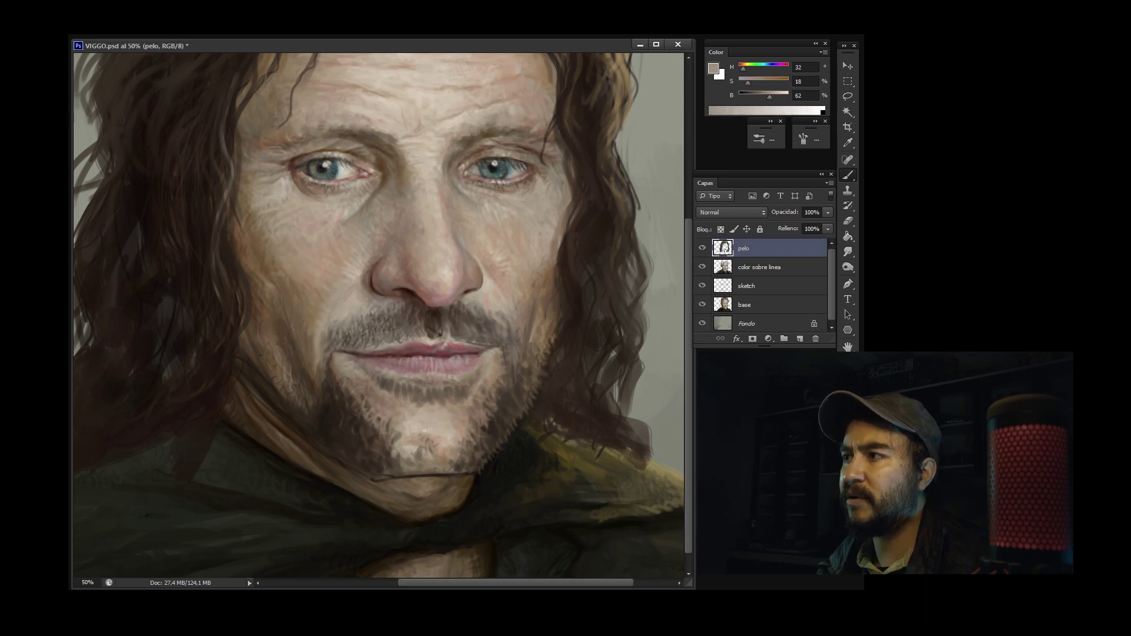
pyautogui.keyDown('alt'); pyautogui.click(476, 306); pyautogui.keyUp('alt')
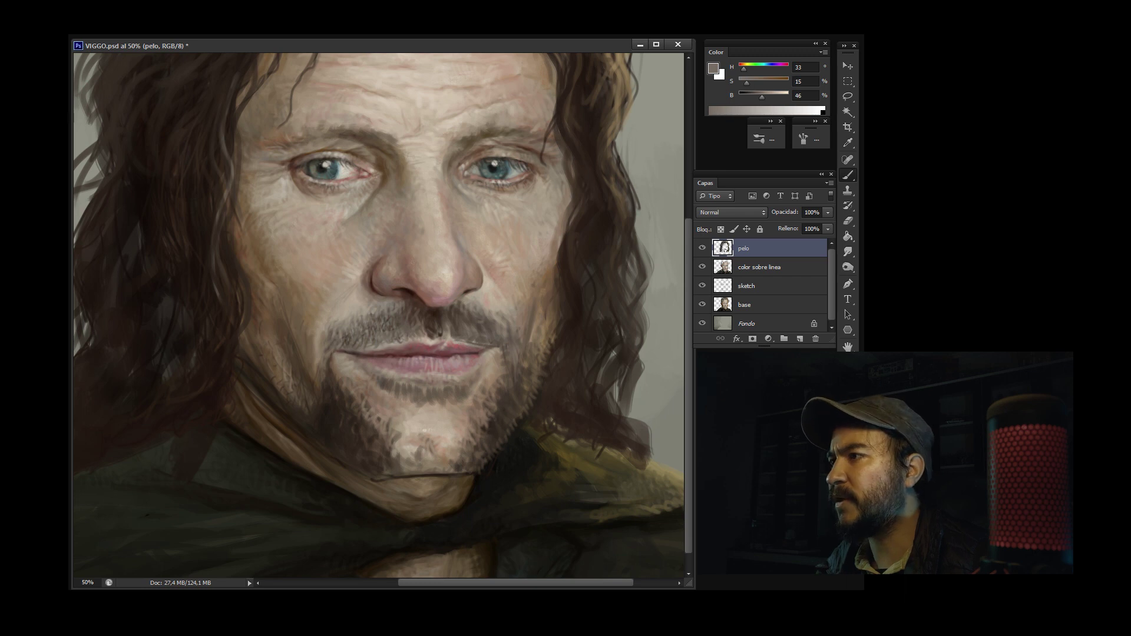
pyautogui.keyDown('alt'); pyautogui.click(485, 324); pyautogui.keyUp('alt')
pyautogui.rightClick(465, 329)
pyautogui.press('Escape')
# Alternate light beige and dark brown samples around the mouth
pyautogui.keyDown('alt'); pyautogui.click(452, 326); pyautogui.keyUp('alt')
pyautogui.keyDown('alt'); pyautogui.click(449, 323); pyautogui.keyUp('alt')
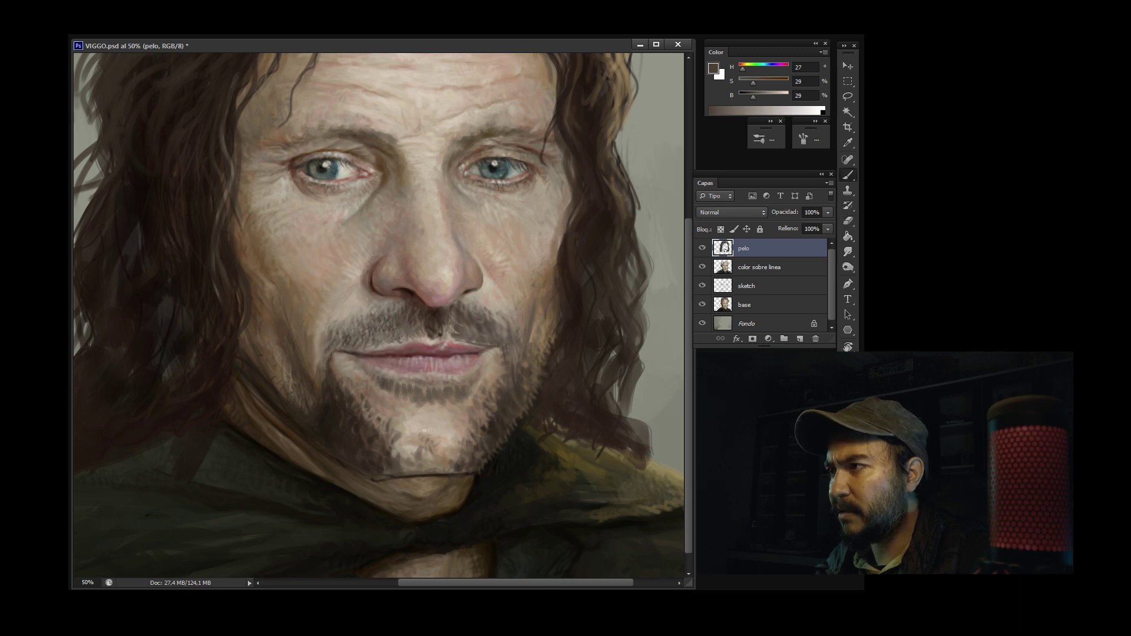
pyautogui.keyDown('alt'); pyautogui.click(453, 326); pyautogui.keyUp('alt')
pyautogui.keyDown('alt'); pyautogui.click(448, 330); pyautogui.keyUp('alt')
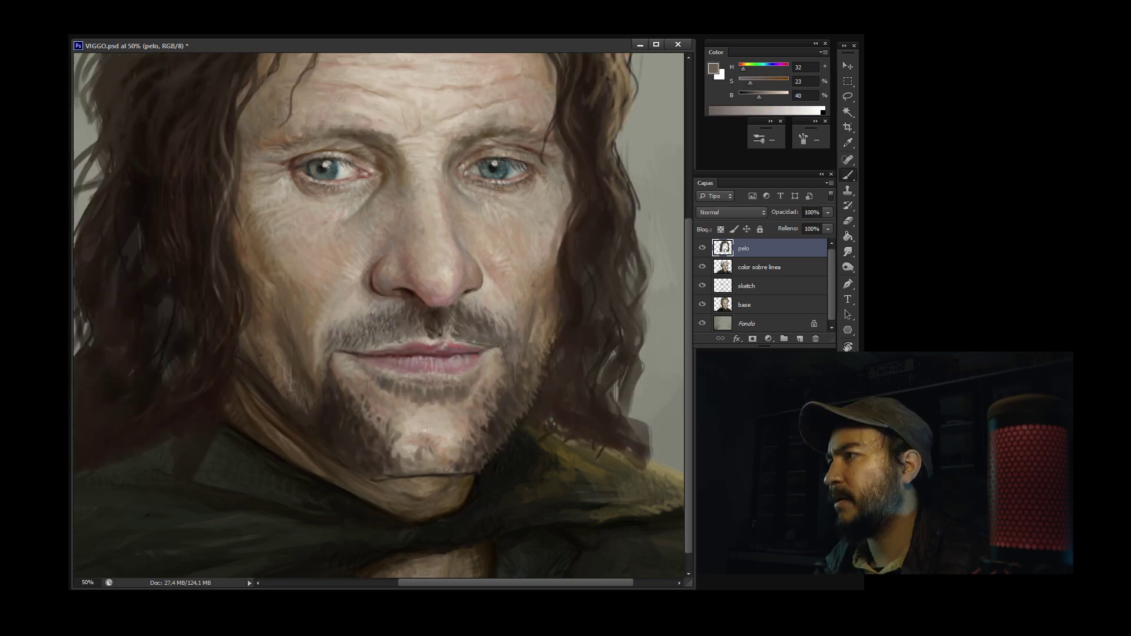
# Adjust the brush size while sampling browns from the face and jaw
pyautogui.rightClick(516, 403)
pyautogui.keyDown('alt'); pyautogui.click(512, 401); pyautogui.keyUp('alt')
pyautogui.rightClick(494, 417)
pyautogui.keyDown('alt'); pyautogui.click(501, 389); pyautogui.keyUp('alt')
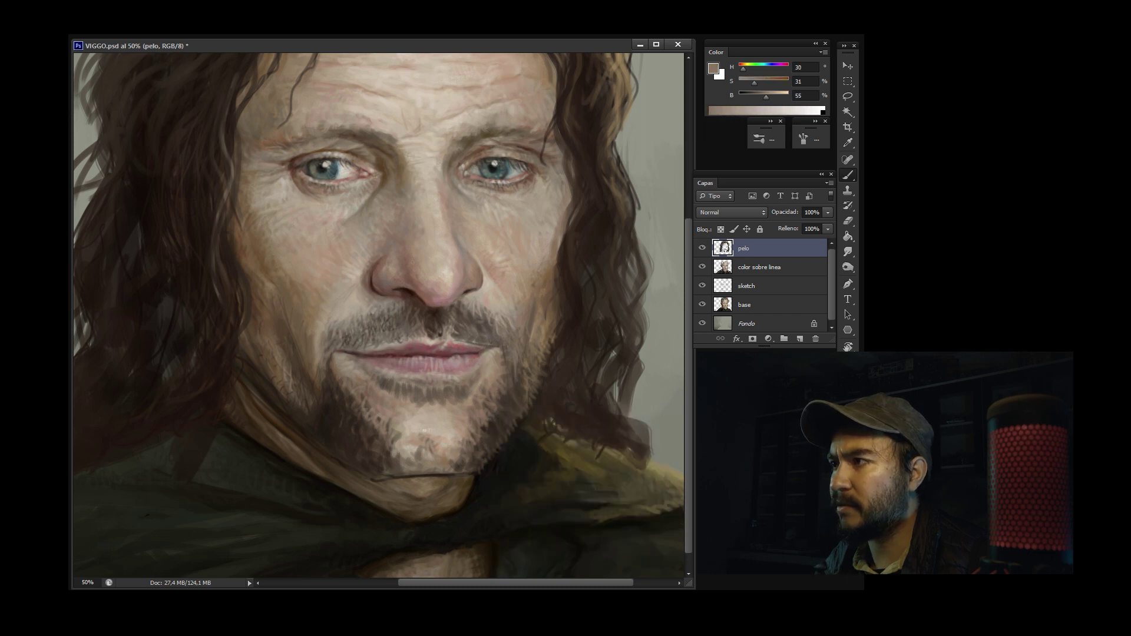
pyautogui.keyDown('alt'); pyautogui.click(424, 430); pyautogui.keyUp('alt')
pyautogui.rightClick(424, 430)
pyautogui.press('Escape')
# Sample very dark and mid browns around the beard and chin
pyautogui.keyDown('alt'); pyautogui.click(405, 474); pyautogui.keyUp('alt')
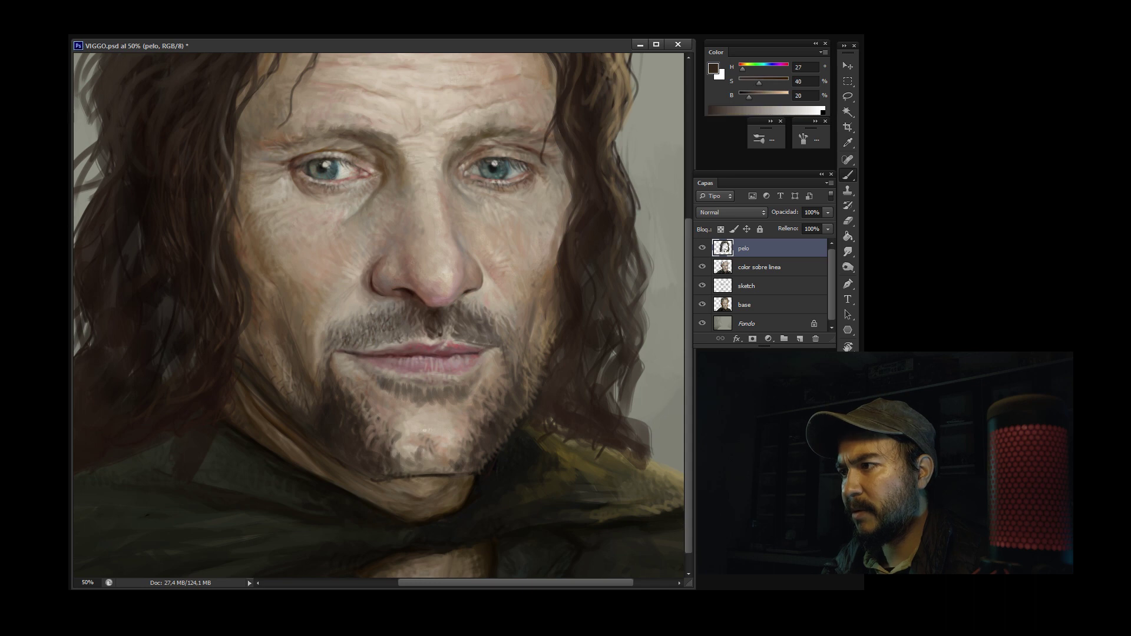
pyautogui.keyDown('alt'); pyautogui.click(389, 448); pyautogui.keyUp('alt')
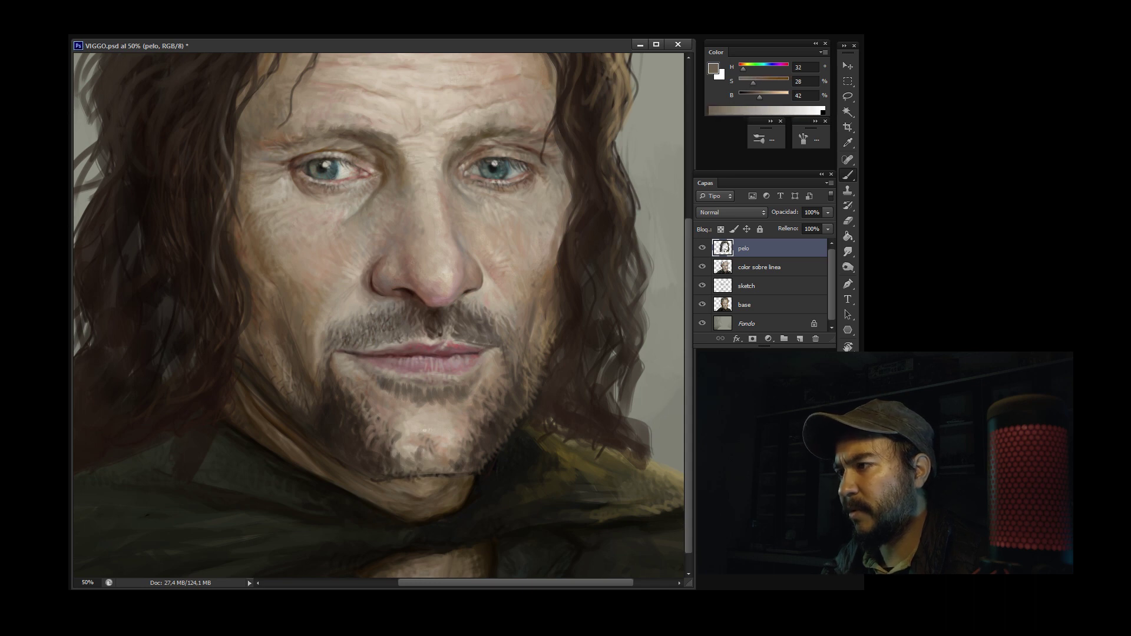
pyautogui.keyDown('alt'); pyautogui.click(400, 436); pyautogui.keyUp('alt')
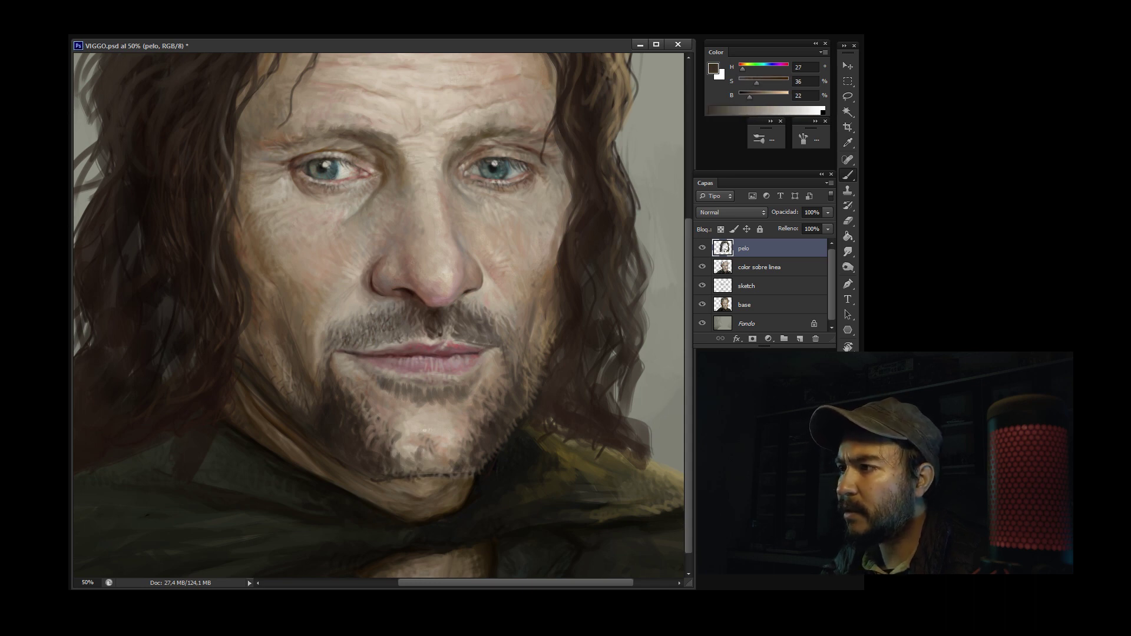
pyautogui.keyDown('alt'); pyautogui.click(401, 436); pyautogui.keyUp('alt')
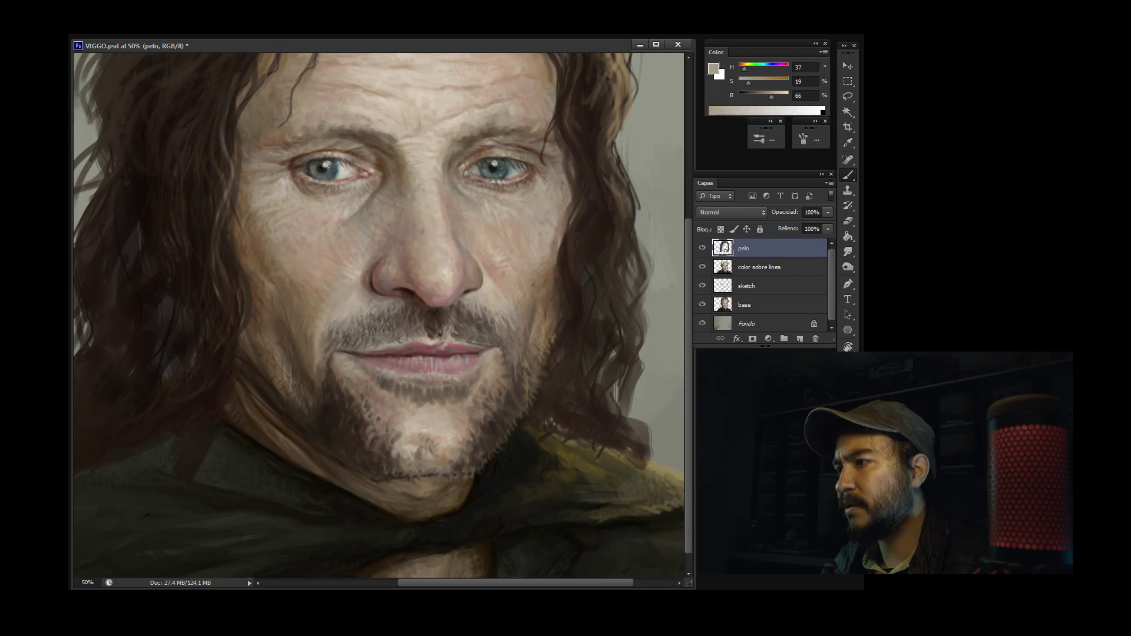
pyautogui.keyDown('alt'); pyautogui.click(393, 460); pyautogui.keyUp('alt')
# Pick dark hair browns on the left, ending with pale grey-brown (H 31, S 19, B 56)
pyautogui.keyDown('alt'); pyautogui.click(147, 353); pyautogui.keyUp('alt')
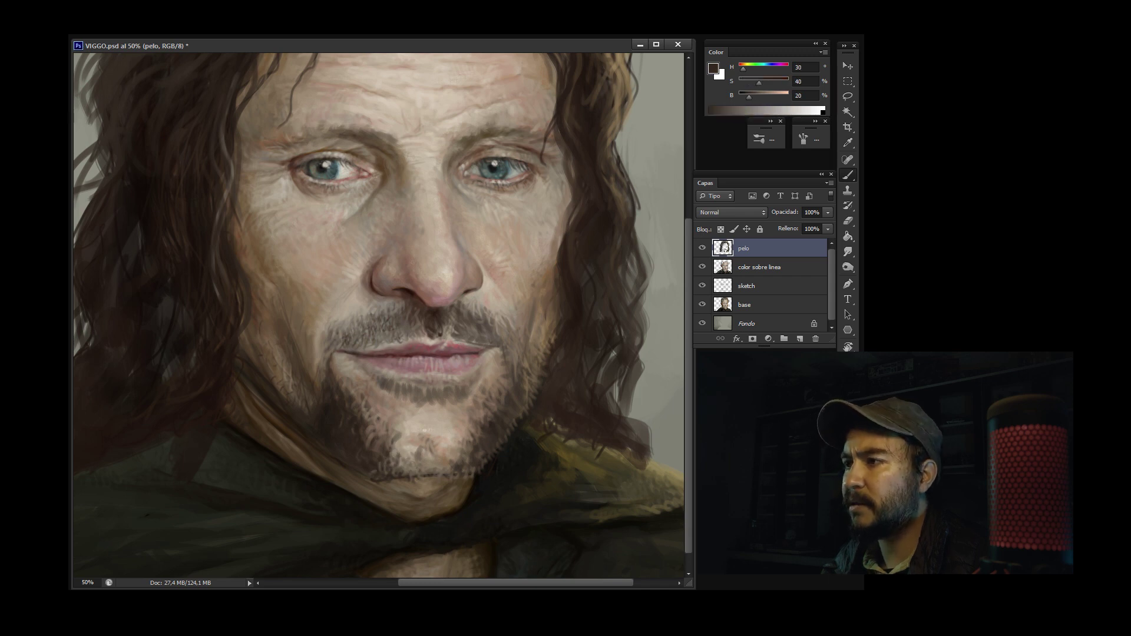
pyautogui.keyDown('alt'); pyautogui.click(177, 295); pyautogui.keyUp('alt')
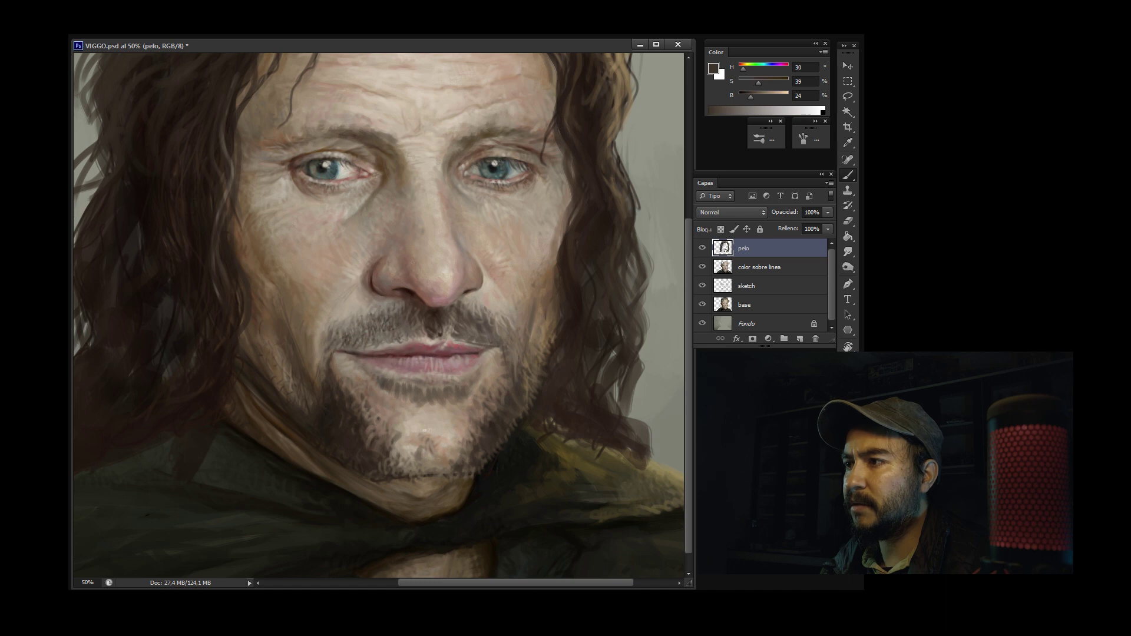
pyautogui.keyDown('alt'); pyautogui.click(313, 408); pyautogui.keyUp('alt')
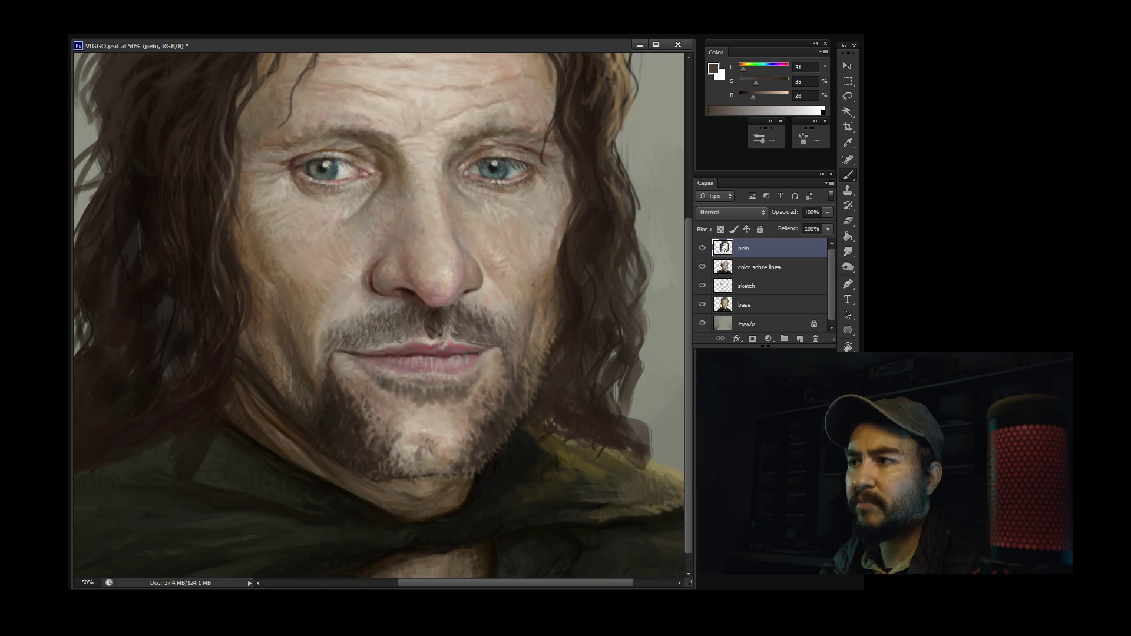
pyautogui.keyDown('alt'); pyautogui.click(229, 363); pyautogui.keyUp('alt')
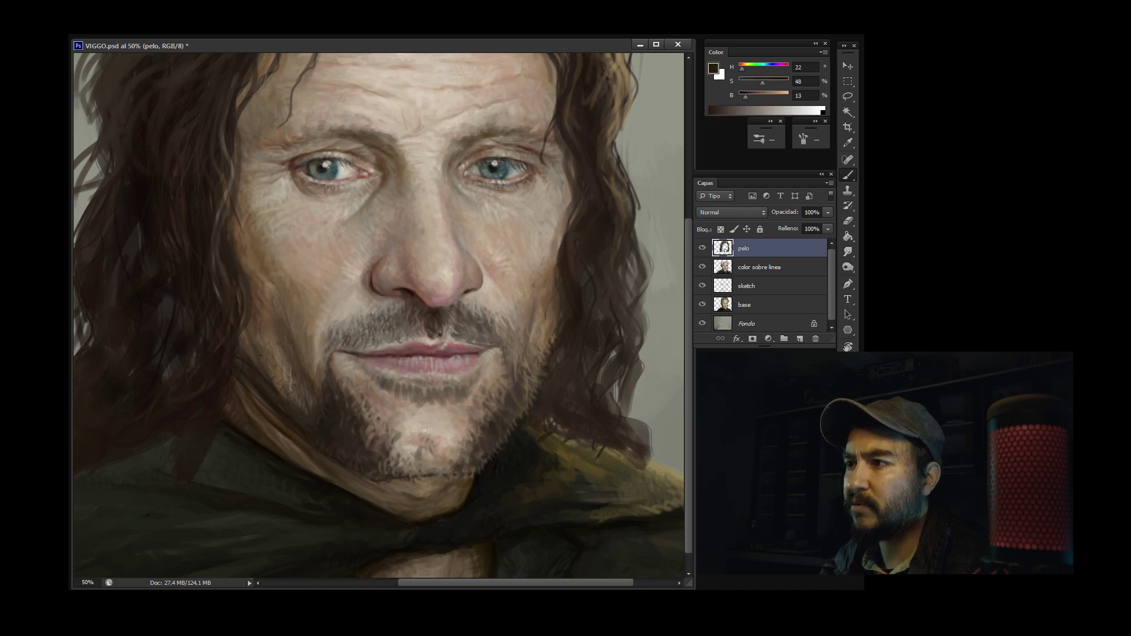
pyautogui.keyDown('alt'); pyautogui.click(499, 401); pyautogui.keyUp('alt')
# Paint dark strands into the hair right of the face
pyautogui.keyDown('alt'); pyautogui.click(589, 389); pyautogui.keyUp('alt')
pyautogui.scroll(1, 589, 389)
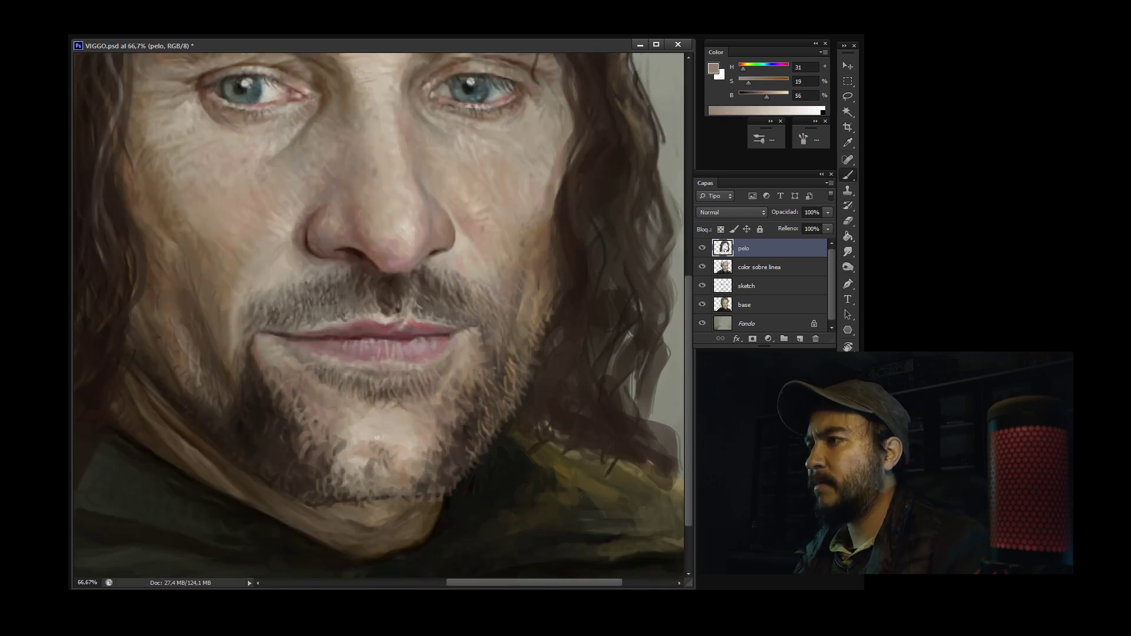
pyautogui.scroll(-1, 365, 212)
pyautogui.scroll(3, 364, 212)
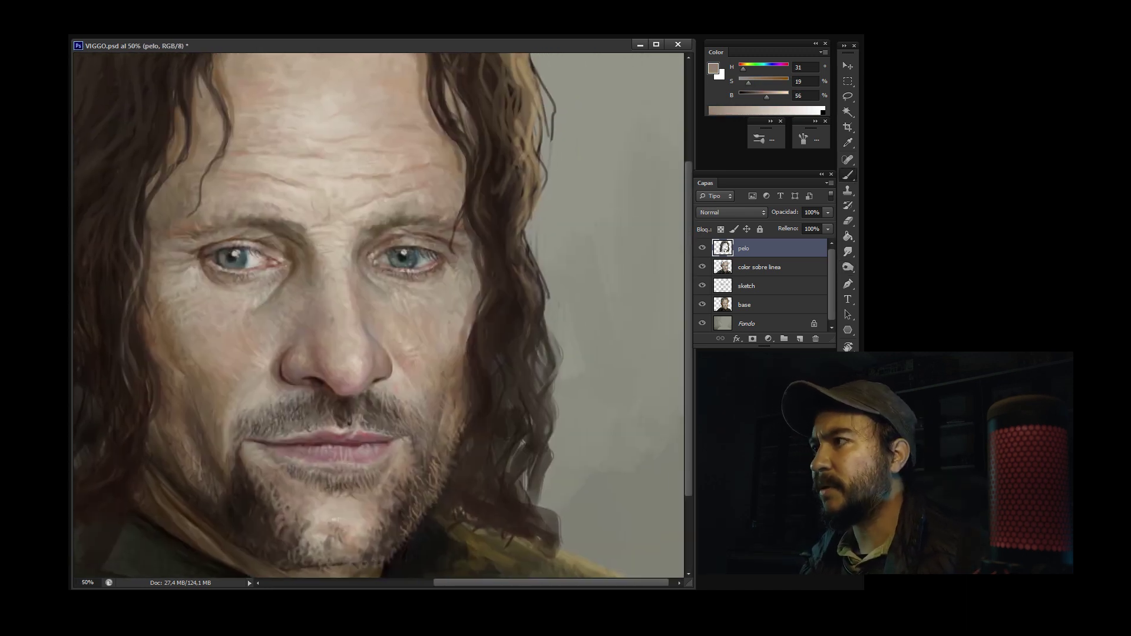
pyautogui.moveTo(527, 232); pyautogui.dragTo(519, 382)
pyautogui.moveTo(518, 212); pyautogui.dragTo(508, 374)
pyautogui.keyDown('alt'); pyautogui.click(526, 342); pyautogui.keyUp('alt')
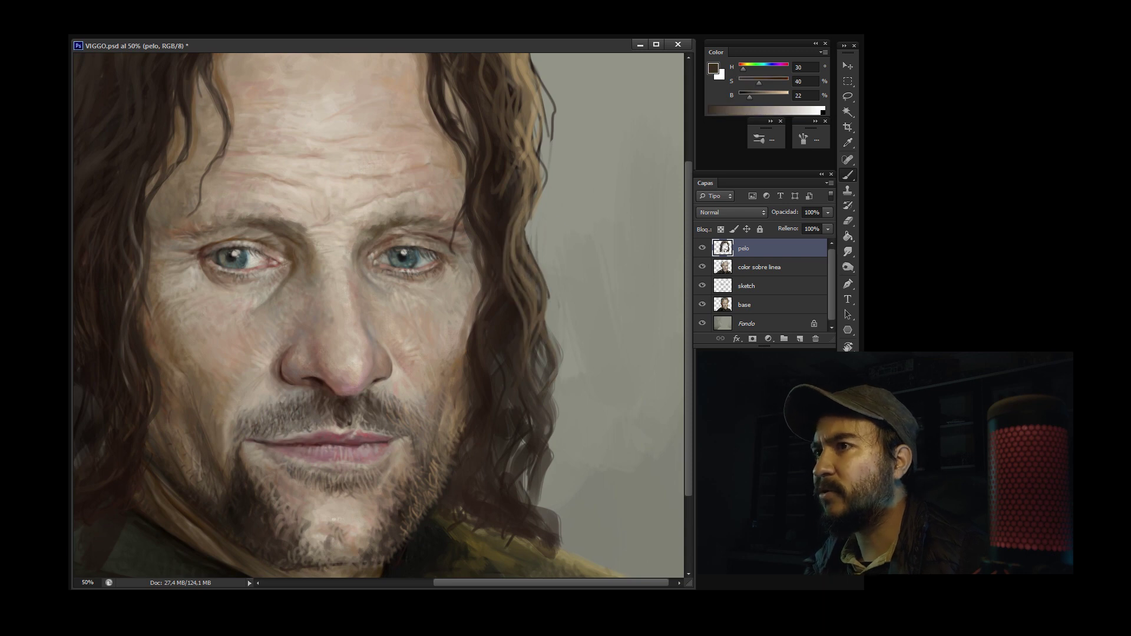
# Sample right-side hair browns and add dark marks, ending with light tan (H 37, S 41, B 64)
pyautogui.keyDown('alt'); pyautogui.click(507, 288); pyautogui.keyUp('alt')
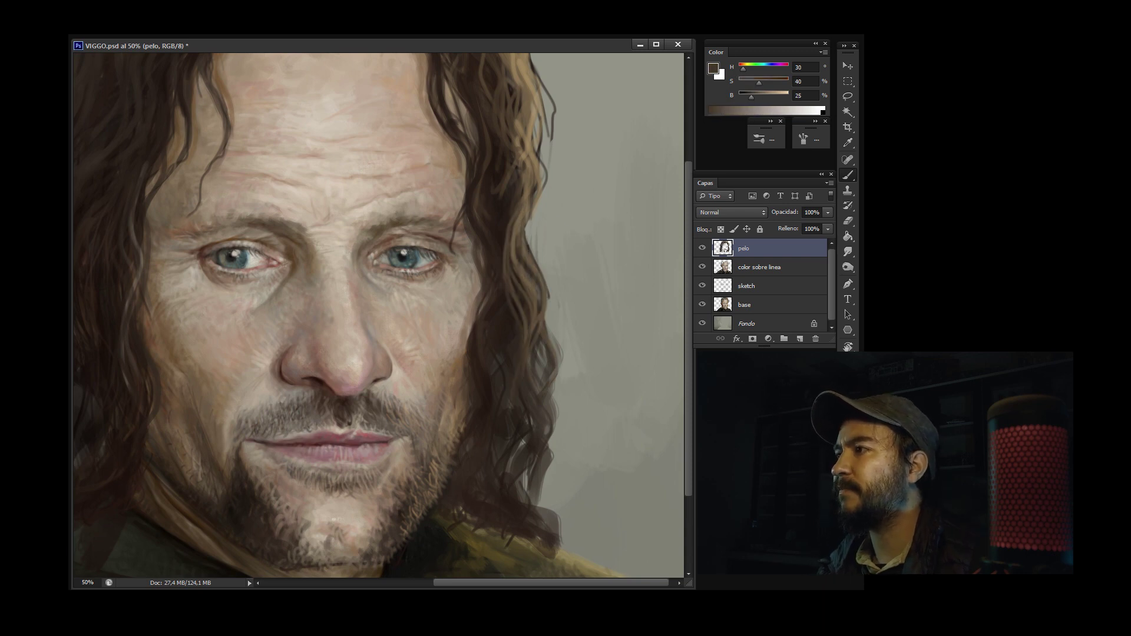
pyautogui.keyDown('alt'); pyautogui.click(507, 235); pyautogui.keyUp('alt')
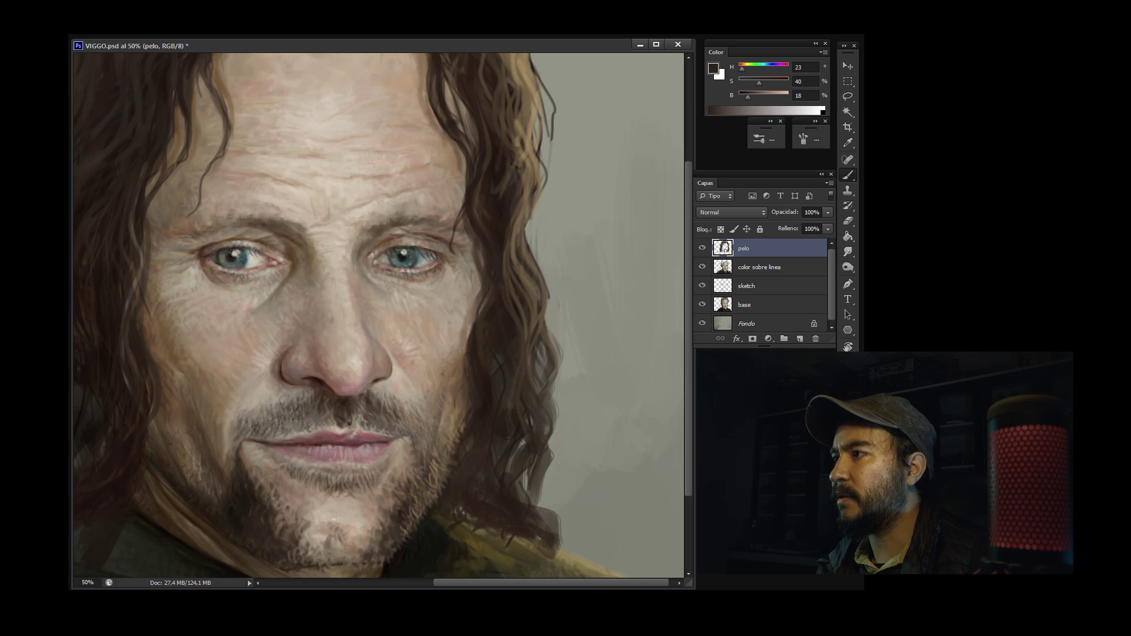
pyautogui.keyDown('alt'); pyautogui.click(492, 232); pyautogui.keyUp('alt')
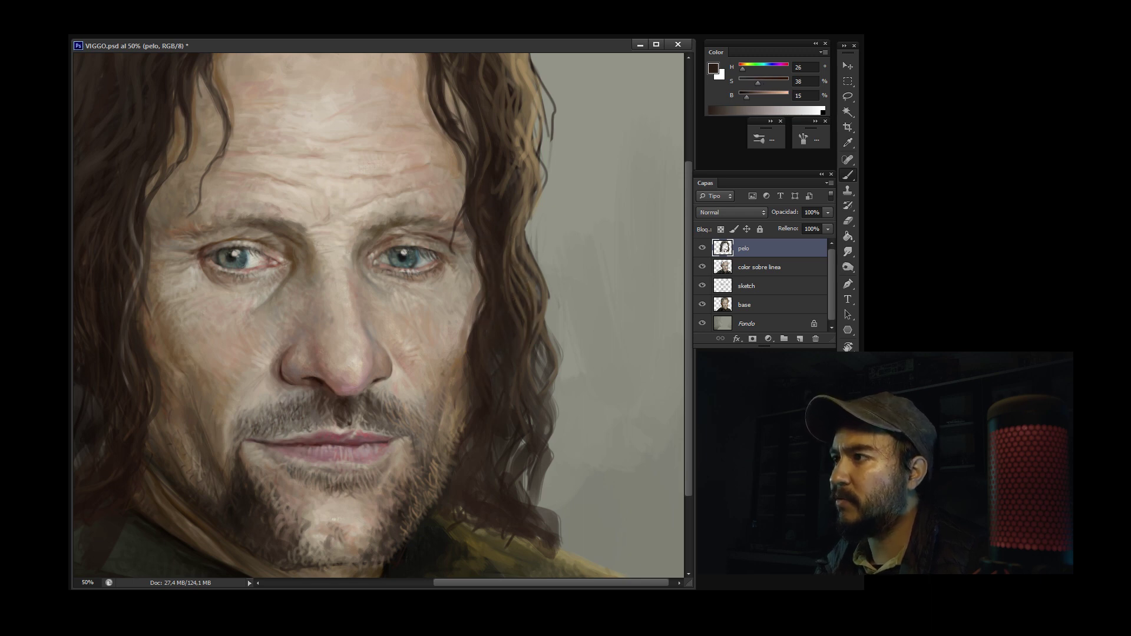
pyautogui.keyDown('alt'); pyautogui.click(526, 252); pyautogui.keyUp('alt')
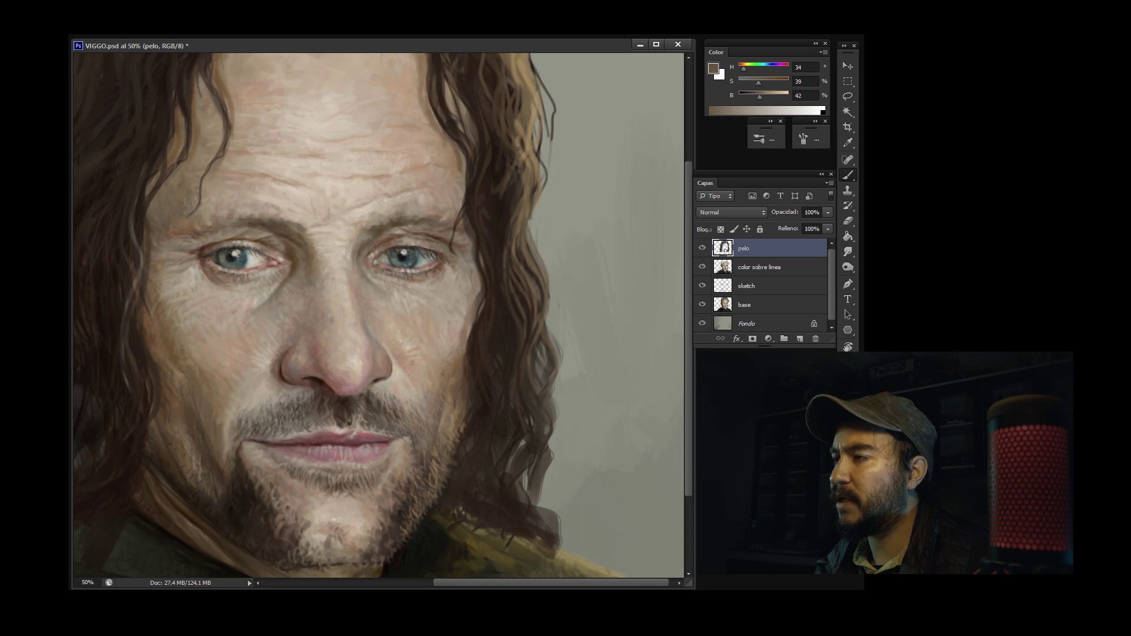
pyautogui.keyDown('alt'); pyautogui.click(531, 154); pyautogui.keyUp('alt')
pyautogui.keyDown('alt'); pyautogui.click(503, 232); pyautogui.keyUp('alt')
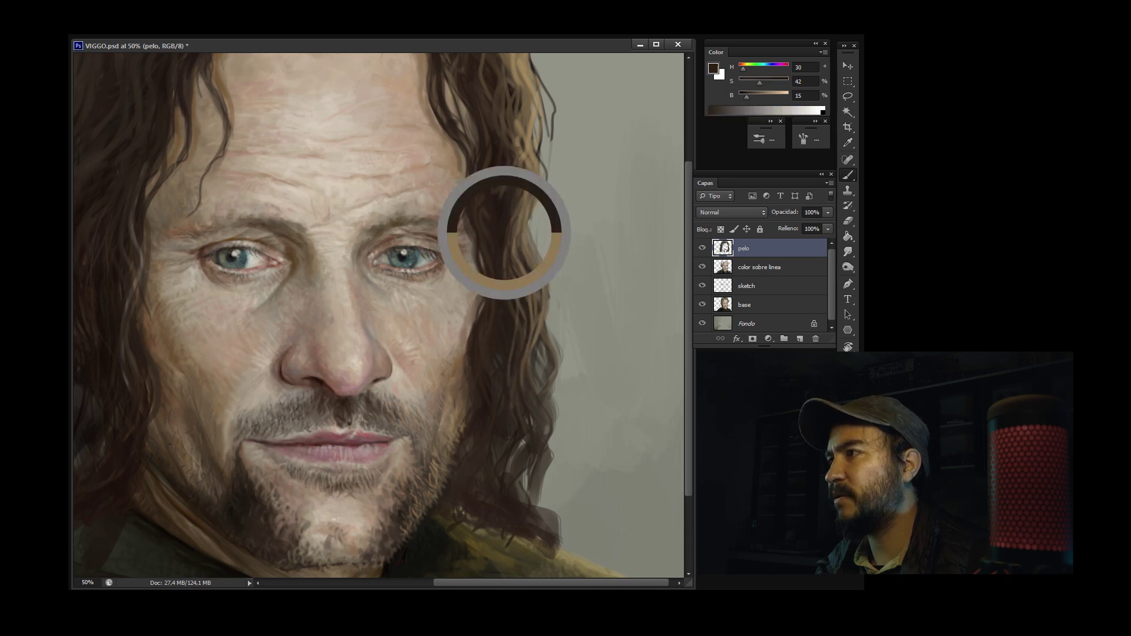
pyautogui.keyDown('alt'); pyautogui.click(523, 352); pyautogui.keyUp('alt')
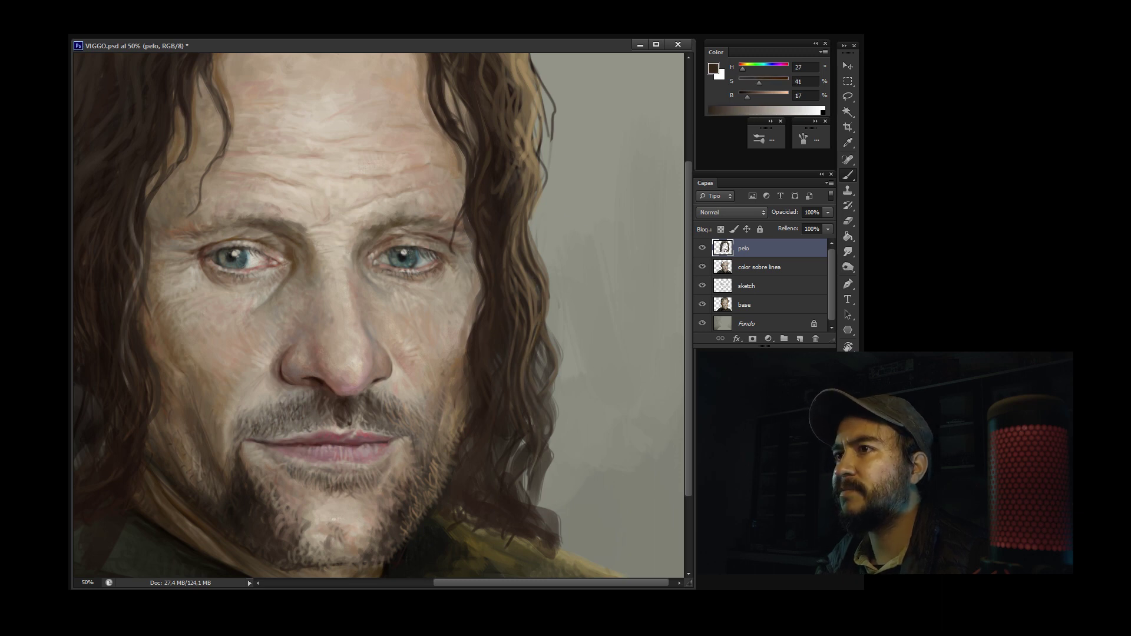
pyautogui.keyDown('alt'); pyautogui.click(522, 99); pyautogui.keyUp('alt')
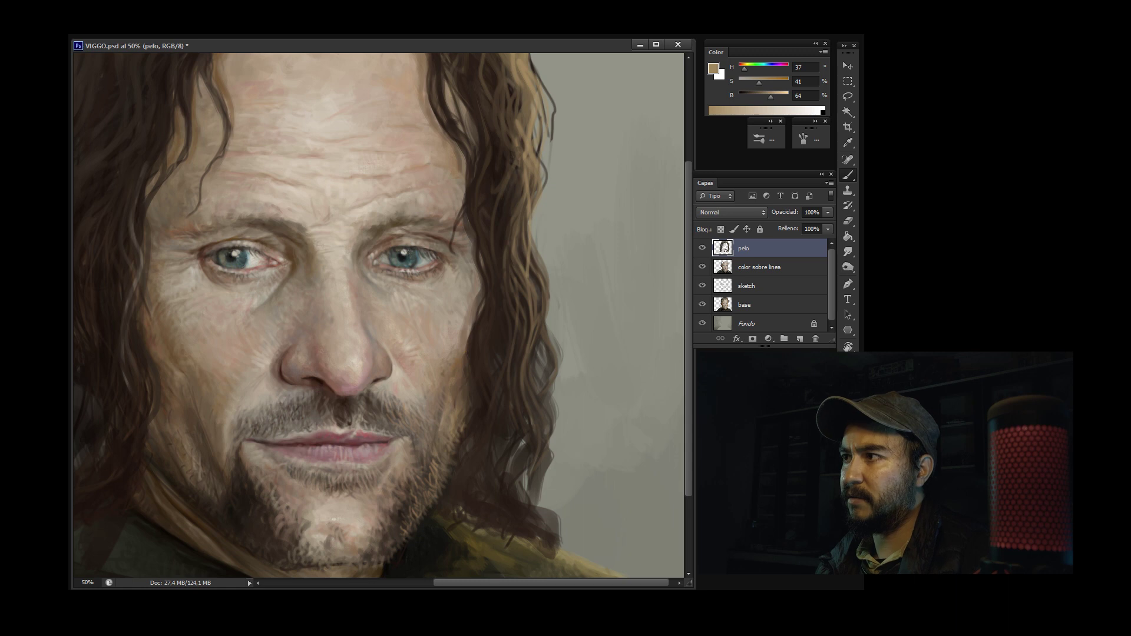
pyautogui.scroll(5, 377, 318)
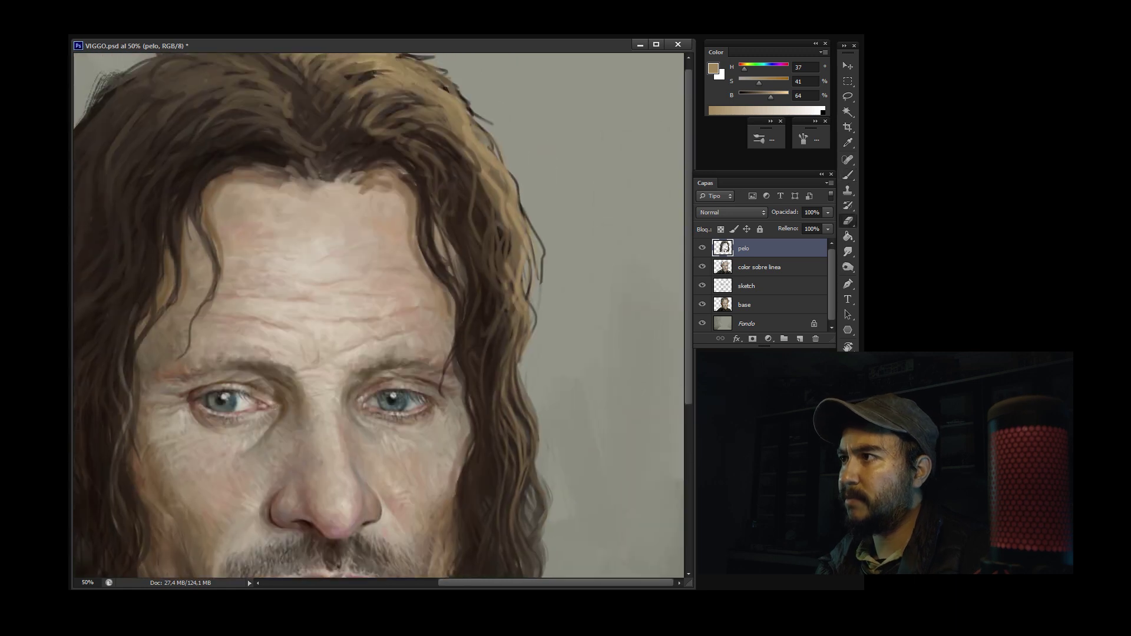
# Erase stray strands at the right hair edge and resume brushing with a dark brown
pyautogui.moveTo(500, 152); pyautogui.dragTo(541, 294)
pyautogui.press('b')
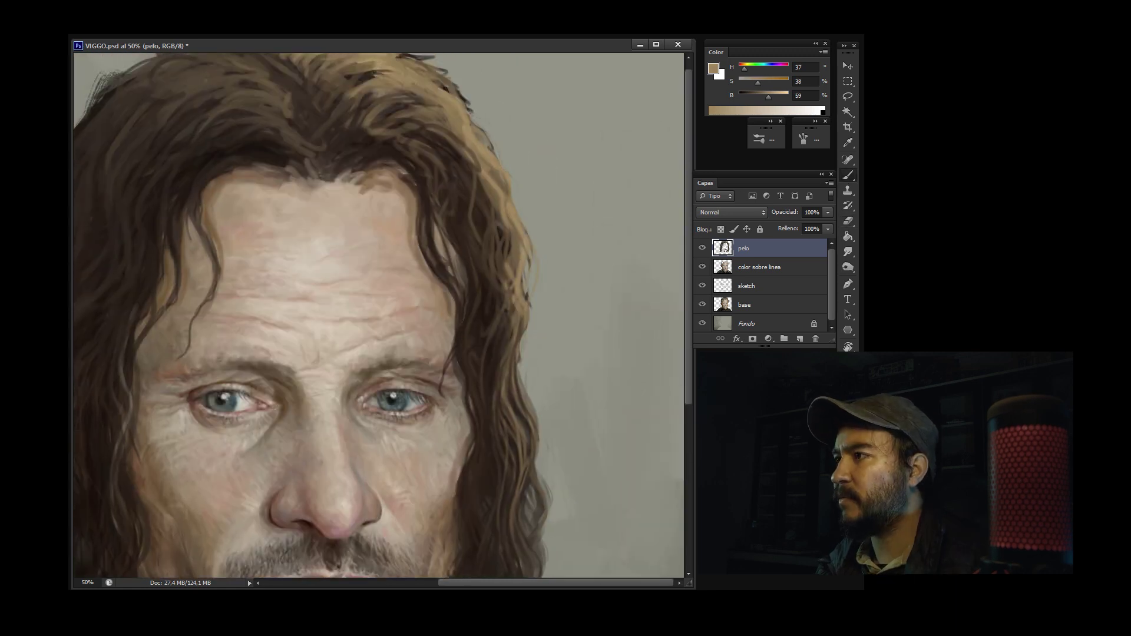
pyautogui.keyDown('alt'); pyautogui.click(507, 235); pyautogui.keyUp('alt')
pyautogui.rightClick(518, 250)
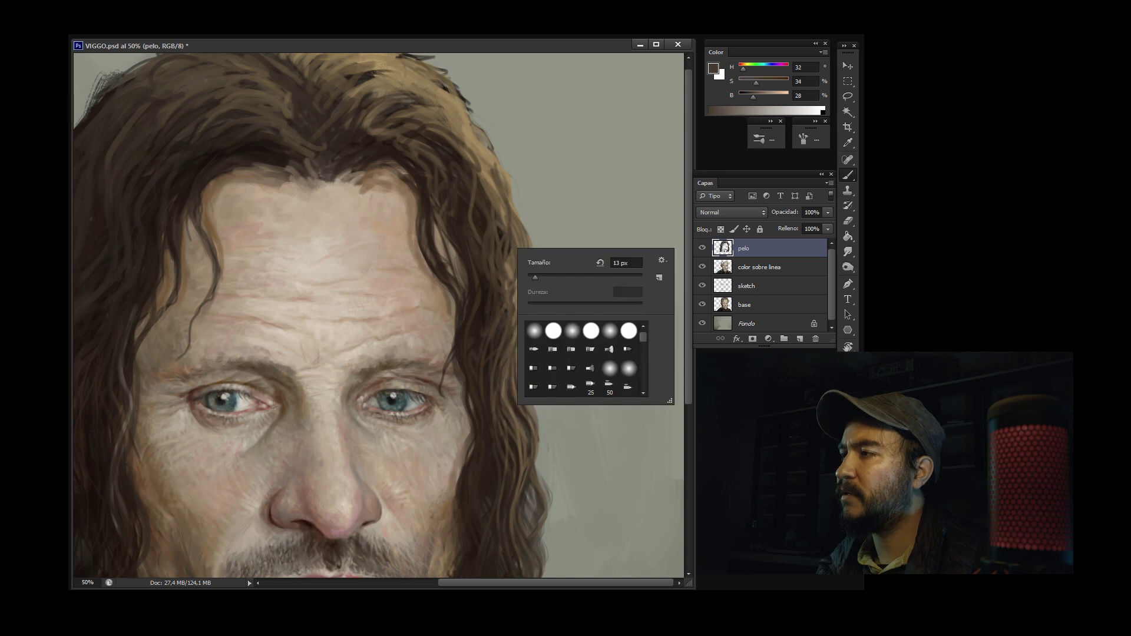
pyautogui.press('Return')
# Sample light, dark and mid browns across the right-side hair
pyautogui.keyDown('alt'); pyautogui.click(527, 368); pyautogui.keyUp('alt')
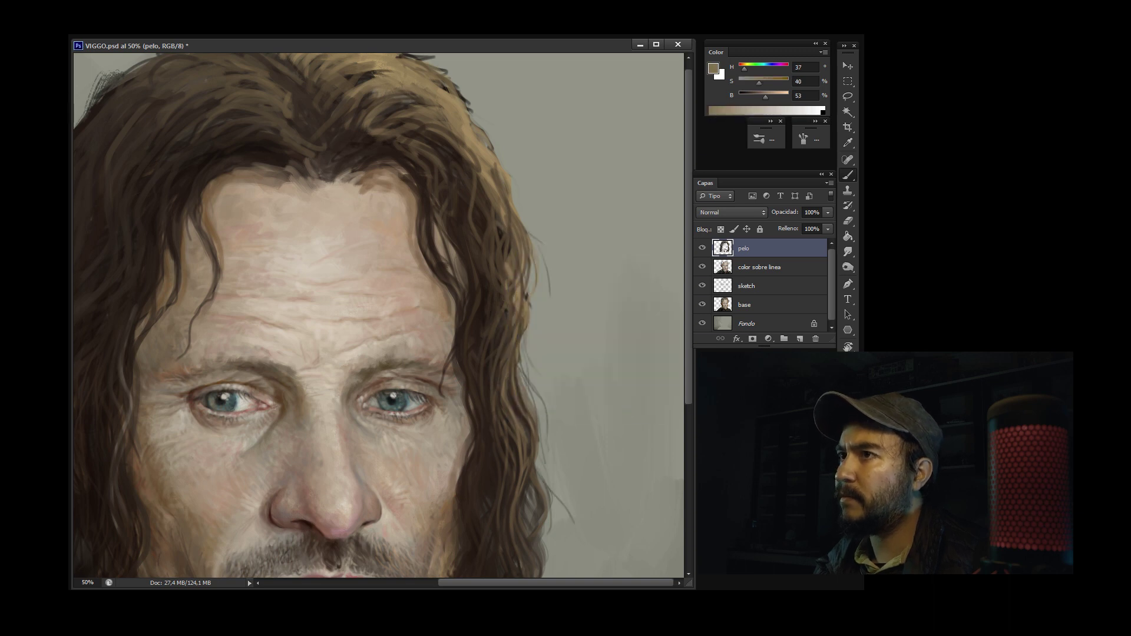
pyautogui.press('b')
pyautogui.keyDown('alt'); pyautogui.click(548, 501); pyautogui.keyUp('alt')
pyautogui.keyDown('alt'); pyautogui.click(502, 395); pyautogui.keyUp('alt')
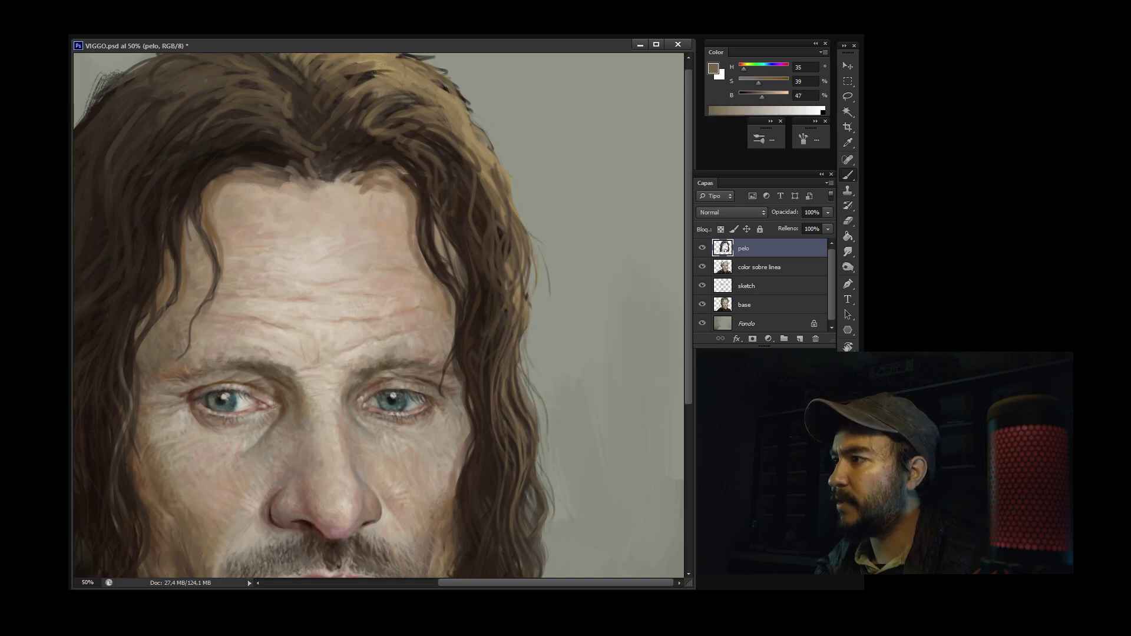
pyautogui.scroll(1, 557, 413)
pyautogui.keyDown('alt'); pyautogui.click(470, 322); pyautogui.keyUp('alt')
pyautogui.keyDown('alt'); pyautogui.click(494, 166); pyautogui.keyUp('alt')
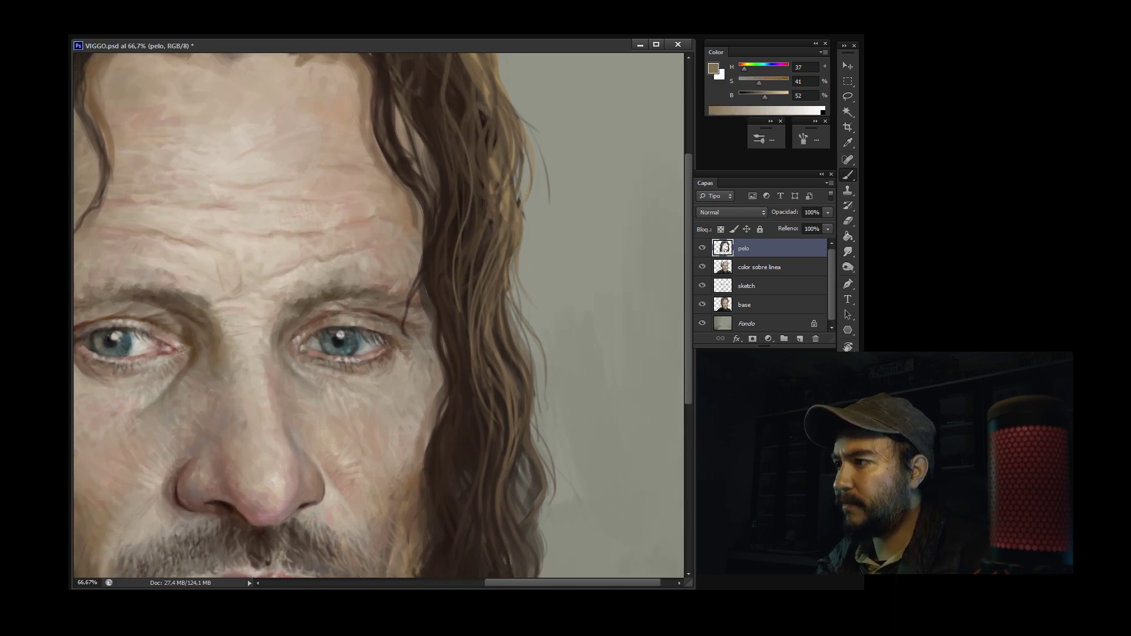
# Alternate near-black and lighter browns for strands and highlights beside the face
pyautogui.keyDown('alt'); pyautogui.click(433, 260); pyautogui.keyUp('alt')
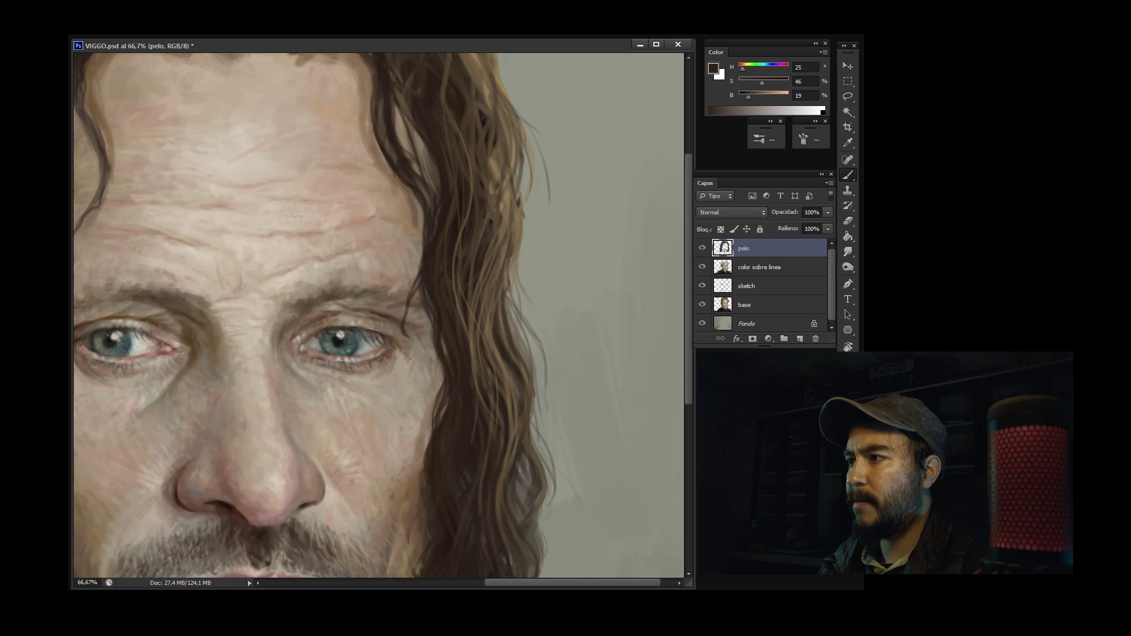
pyautogui.keyDown('alt'); pyautogui.click(442, 412); pyautogui.keyUp('alt')
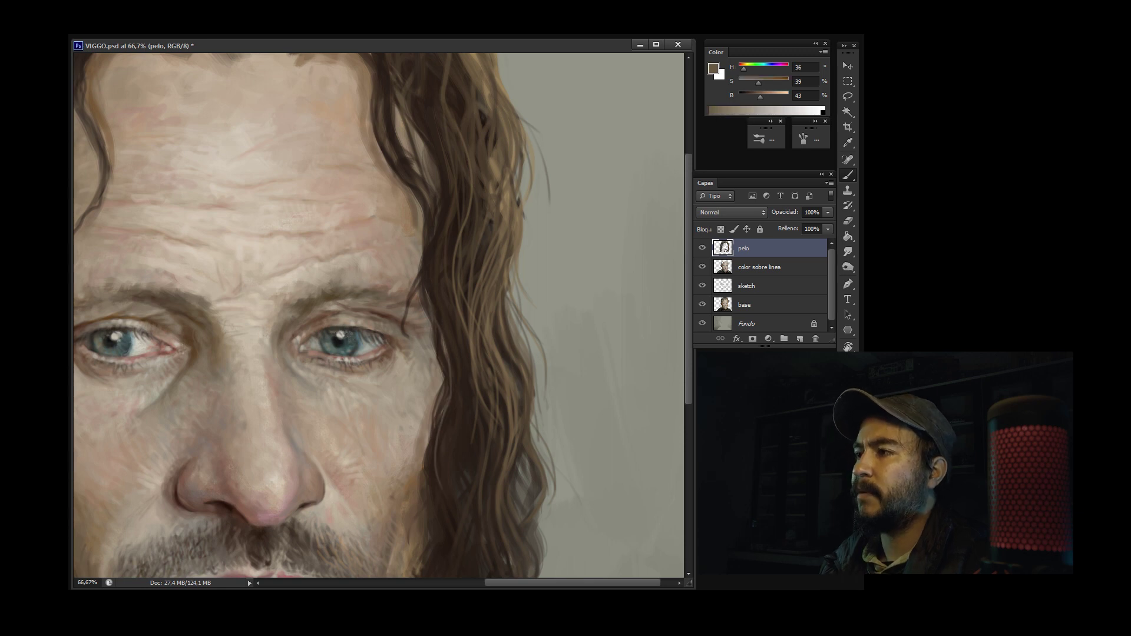
pyautogui.keyDown('alt'); pyautogui.click(436, 328); pyautogui.keyUp('alt')
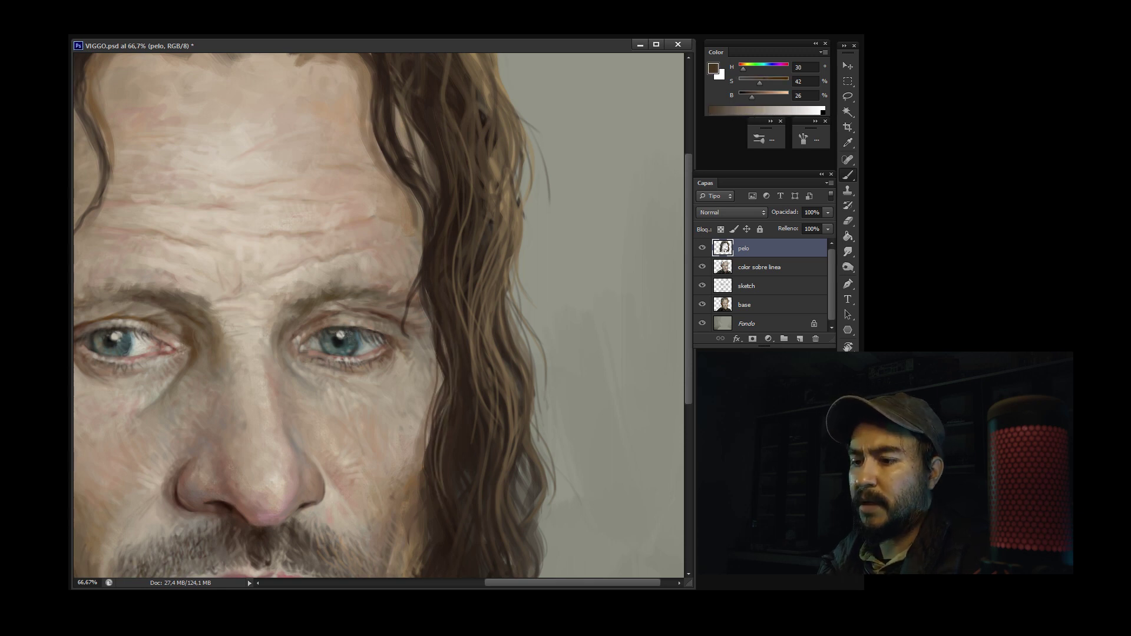
pyautogui.keyDown('alt'); pyautogui.click(414, 338); pyautogui.keyUp('alt')
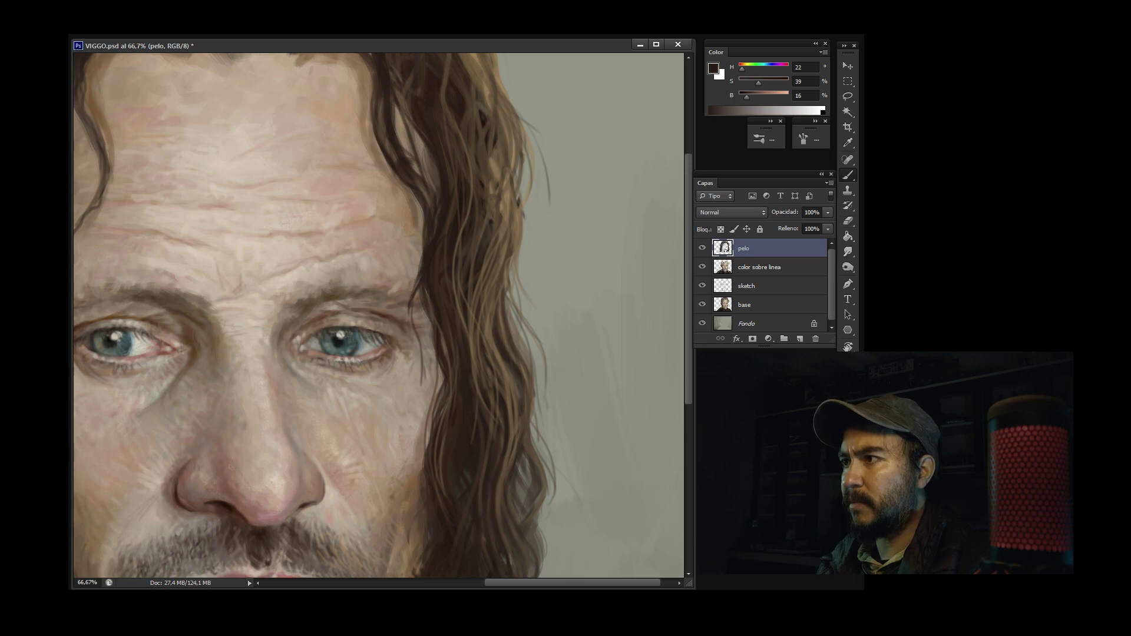
pyautogui.keyDown('alt'); pyautogui.click(422, 349); pyautogui.keyUp('alt')
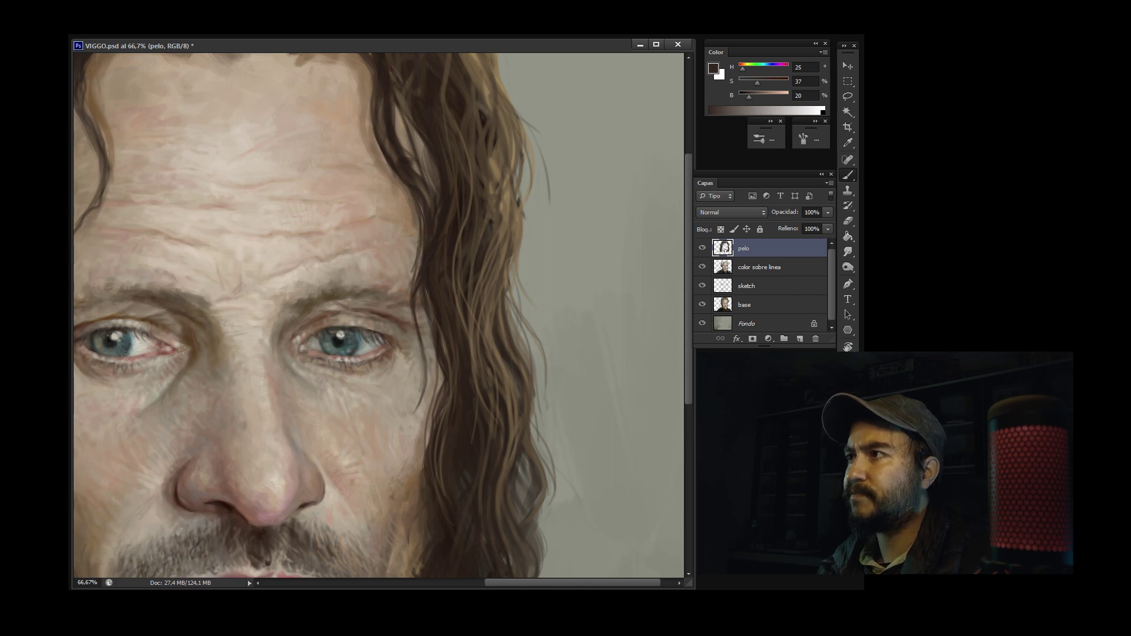
# Switch to the Eraser, check its tip, and sample mid browns from the upper hair
pyautogui.press('e')
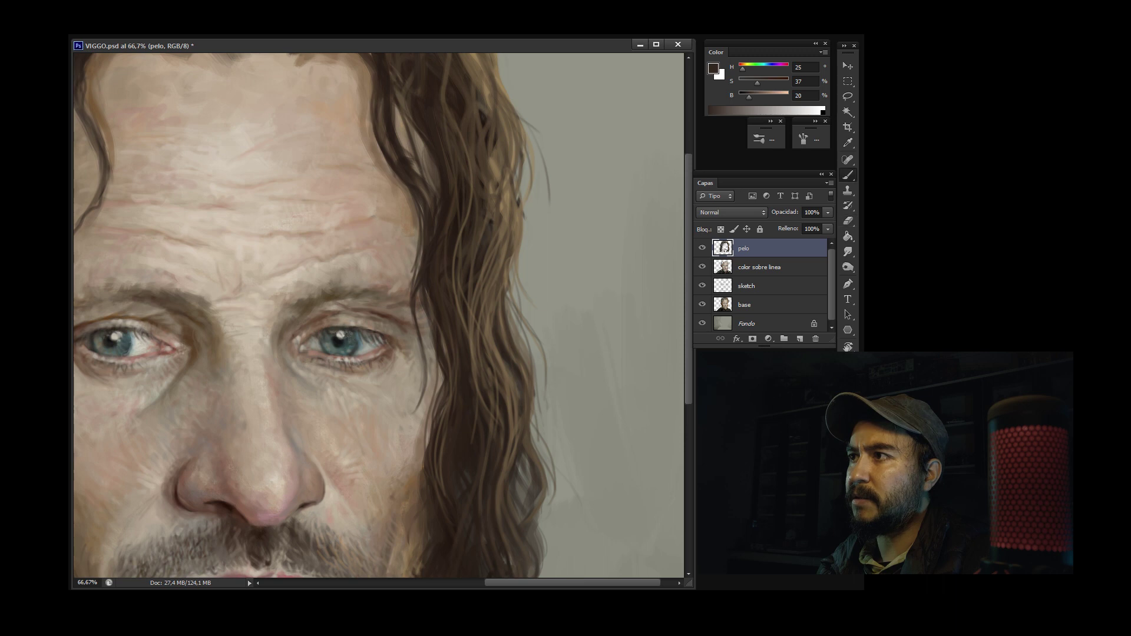
pyautogui.rightClick(395, 184)
pyautogui.press('Escape')
pyautogui.keyDown('alt'); pyautogui.click(366, 156); pyautogui.keyUp('alt')
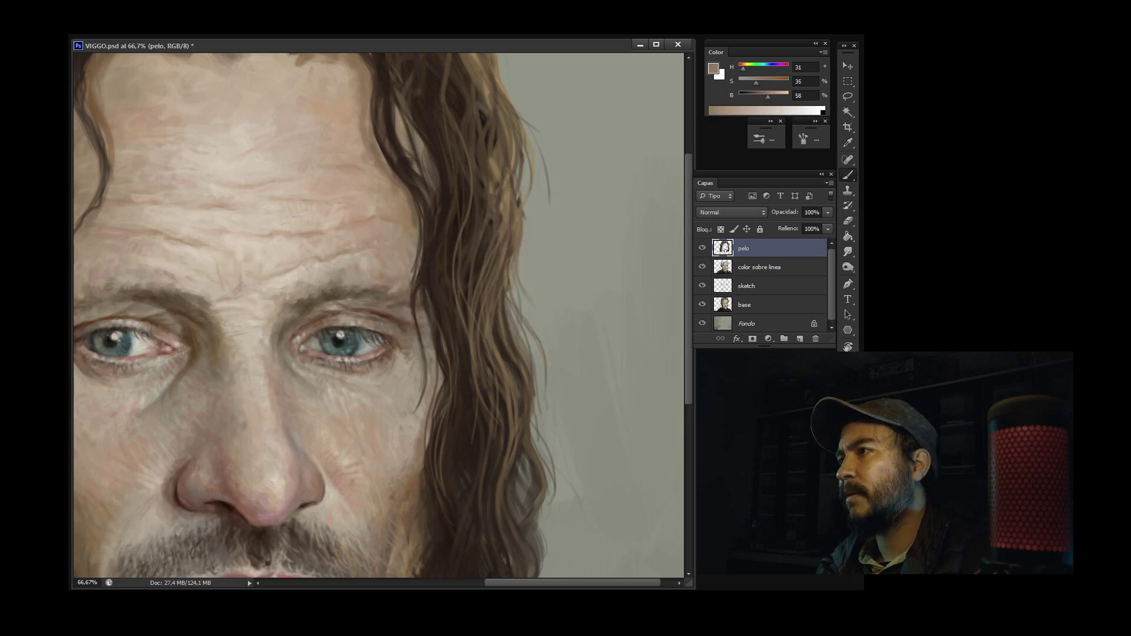
pyautogui.keyDown('alt'); pyautogui.click(357, 148); pyautogui.keyUp('alt')
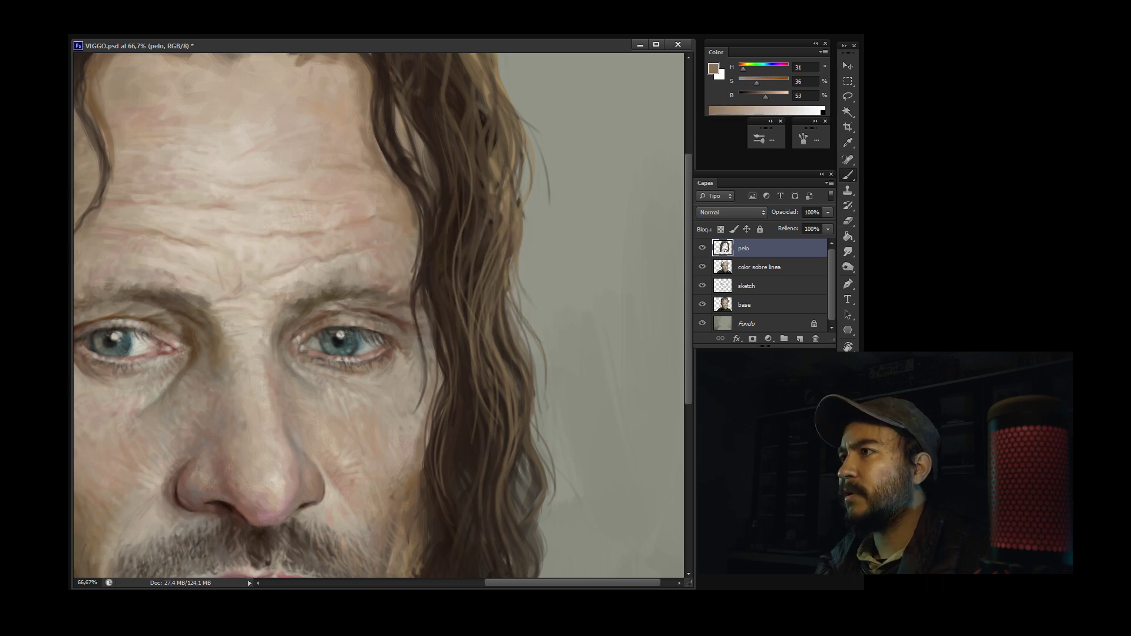
# Sample deeper and lighter hair browns, ending on deep brown (H 27, S 44, B 20)
pyautogui.keyDown('alt'); pyautogui.click(398, 176); pyautogui.keyUp('alt')
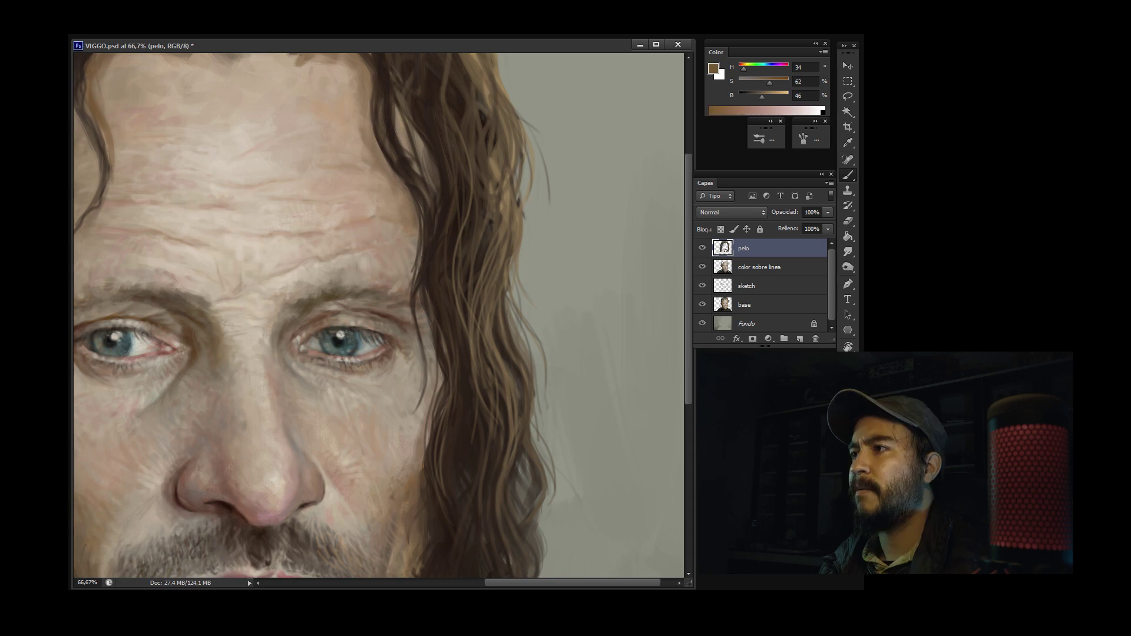
pyautogui.keyDown('alt'); pyautogui.click(377, 165); pyautogui.keyUp('alt')
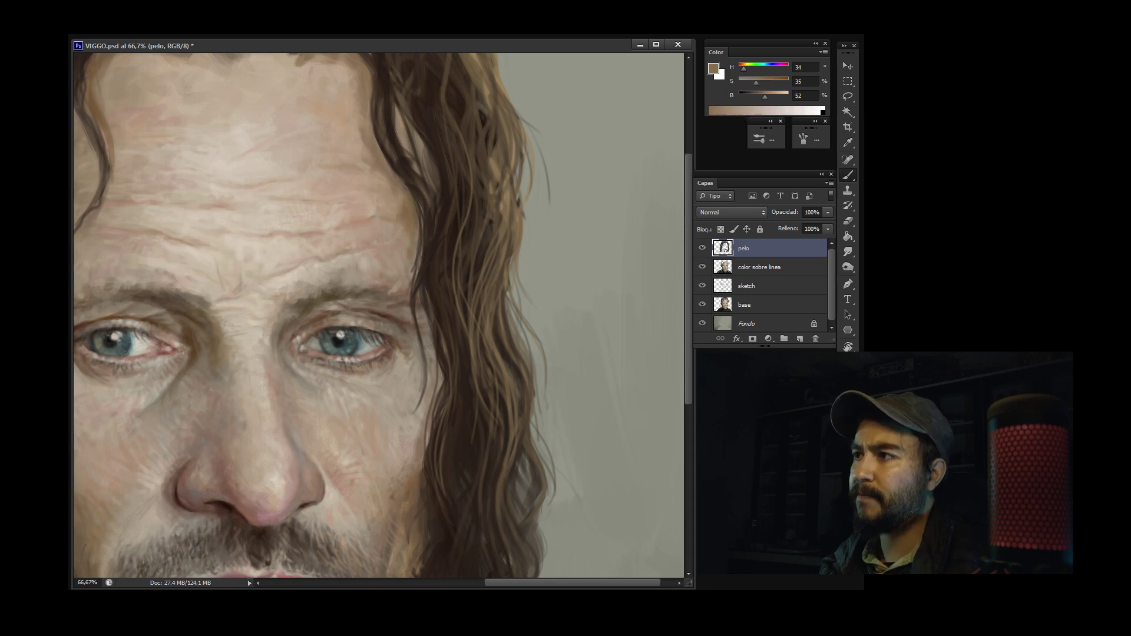
pyautogui.keyDown('alt'); pyautogui.click(412, 206); pyautogui.keyUp('alt')
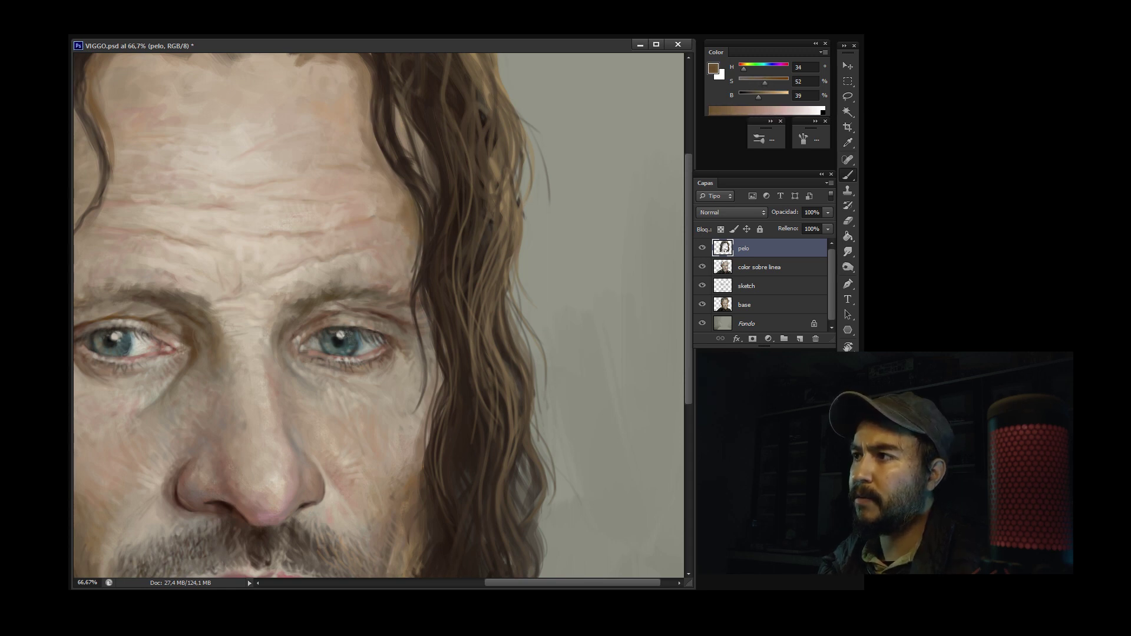
pyautogui.keyDown('alt'); pyautogui.click(405, 271); pyautogui.keyUp('alt')
pyautogui.keyDown('alt'); pyautogui.click(414, 246); pyautogui.keyUp('alt')
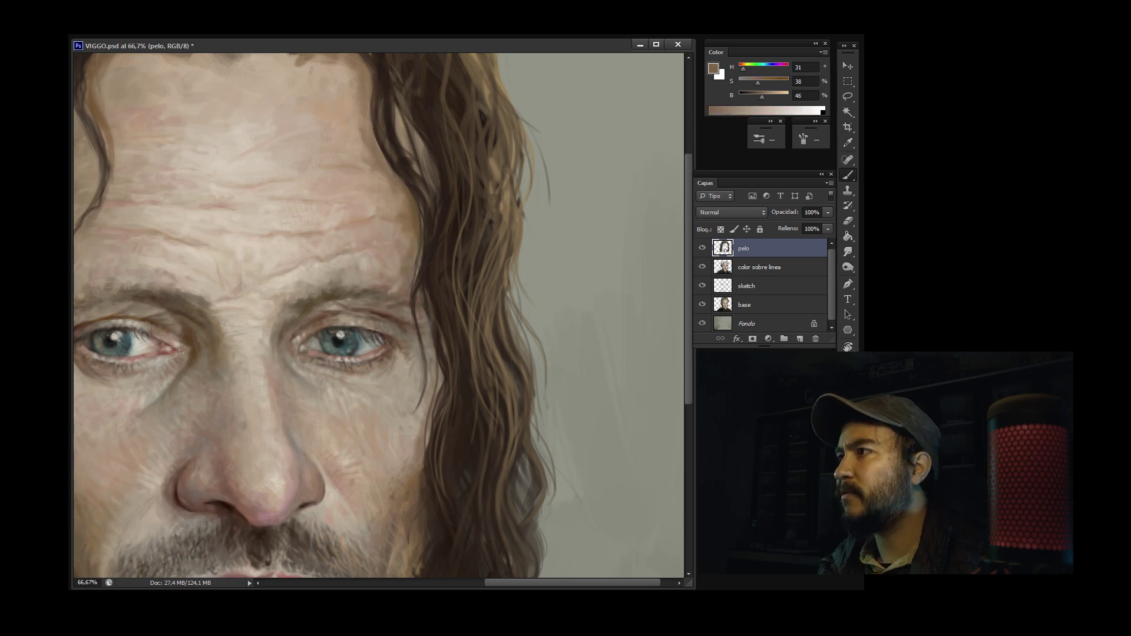
pyautogui.keyDown('alt'); pyautogui.click(435, 344); pyautogui.keyUp('alt')
pyautogui.keyDown('alt'); pyautogui.click(422, 451); pyautogui.keyUp('alt')
pyautogui.hotkey('ctrl', '-')
pyautogui.hotkey('ctrl', '-')
# Sample the darkest and lit browns from the hair on the right
pyautogui.keyDown('alt'); pyautogui.click(522, 209); pyautogui.keyUp('alt')
pyautogui.keyDown('alt'); pyautogui.click(525, 170); pyautogui.keyUp('alt')
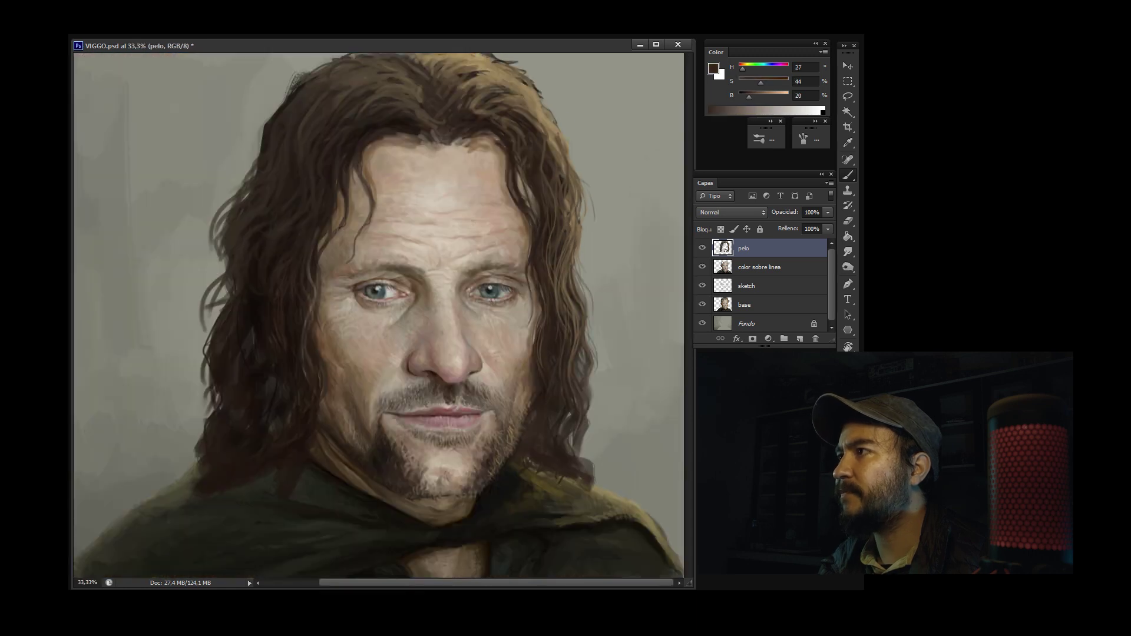
pyautogui.keyDown('alt'); pyautogui.click(530, 194); pyautogui.keyUp('alt')
pyautogui.keyDown('alt'); pyautogui.click(534, 111); pyautogui.keyUp('alt')
pyautogui.keyDown('alt'); pyautogui.click(560, 162); pyautogui.keyUp('alt')
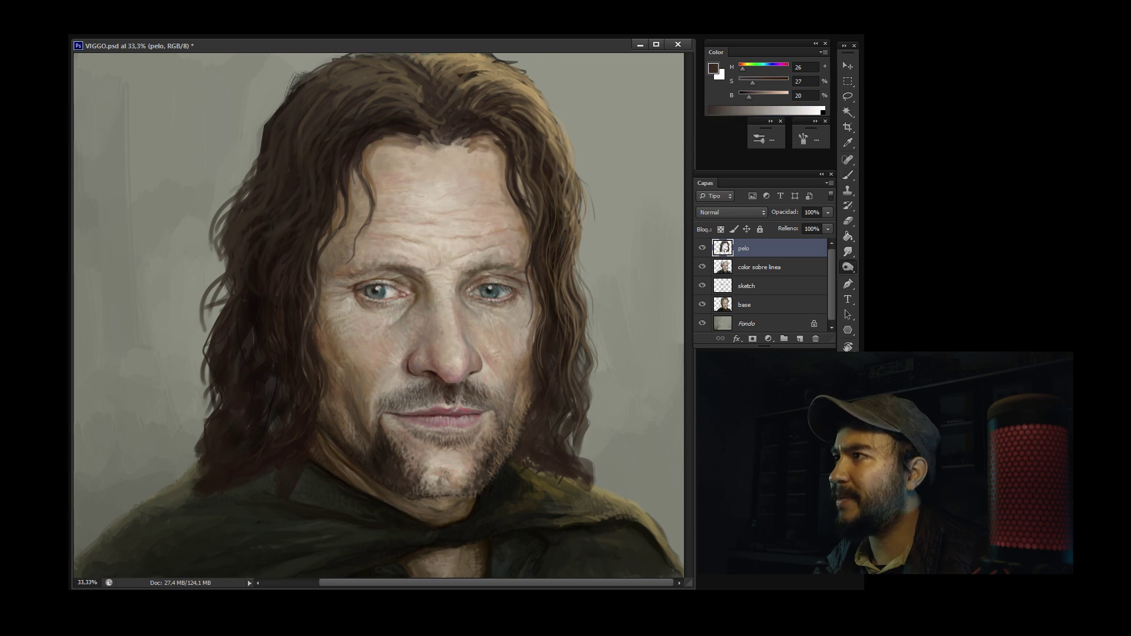
pyautogui.keyDown('alt'); pyautogui.click(504, 145); pyautogui.keyUp('alt')
pyautogui.keyDown('alt'); pyautogui.click(552, 318); pyautogui.keyUp('alt')
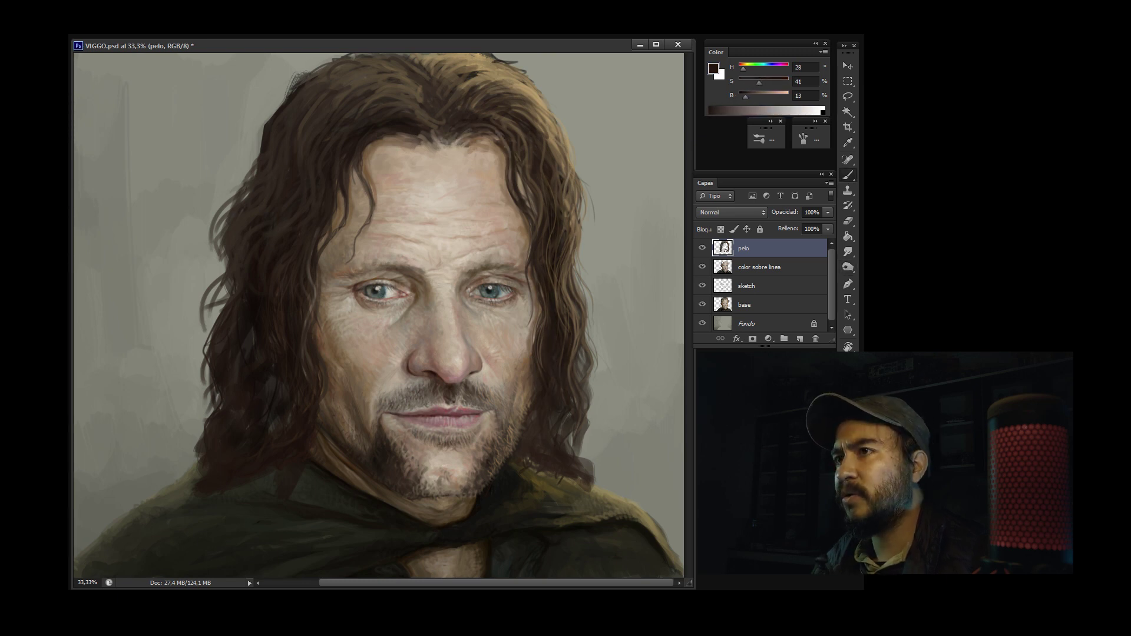
pyautogui.keyDown('alt'); pyautogui.click(558, 336); pyautogui.keyUp('alt')
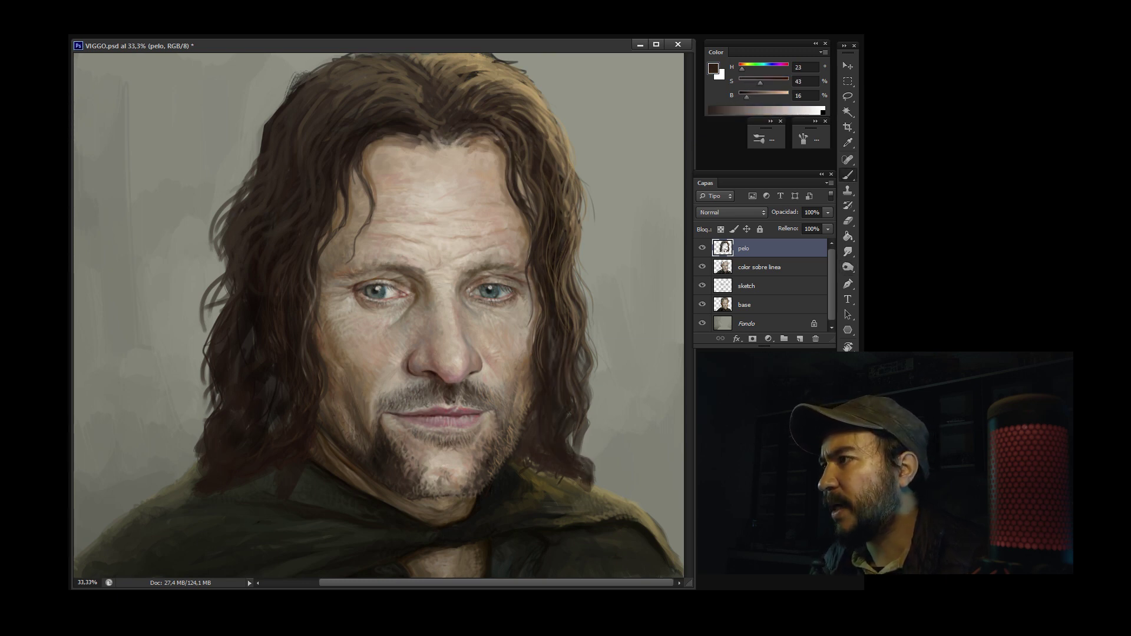
# Zoom in briefly to check, then adjust the brush and sample near-black browns
pyautogui.hotkey('ctrl', '+')
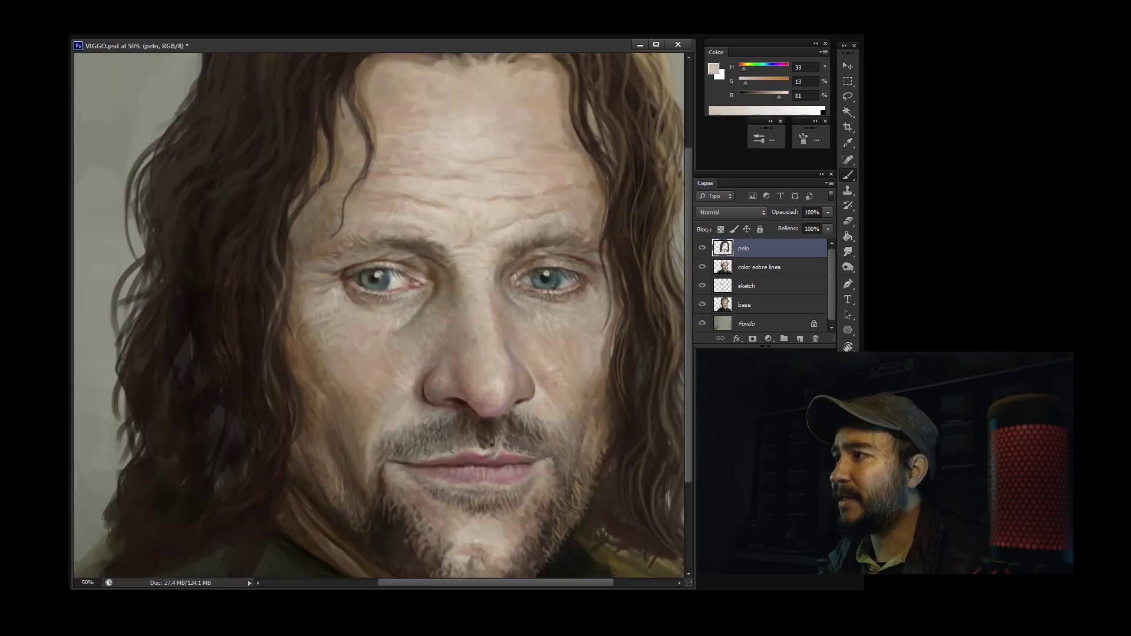
pyautogui.hotkey('ctrl', '-')
pyautogui.rightClick(450, 274)
pyautogui.keyDown('alt'); pyautogui.click(451, 229); pyautogui.keyUp('alt')
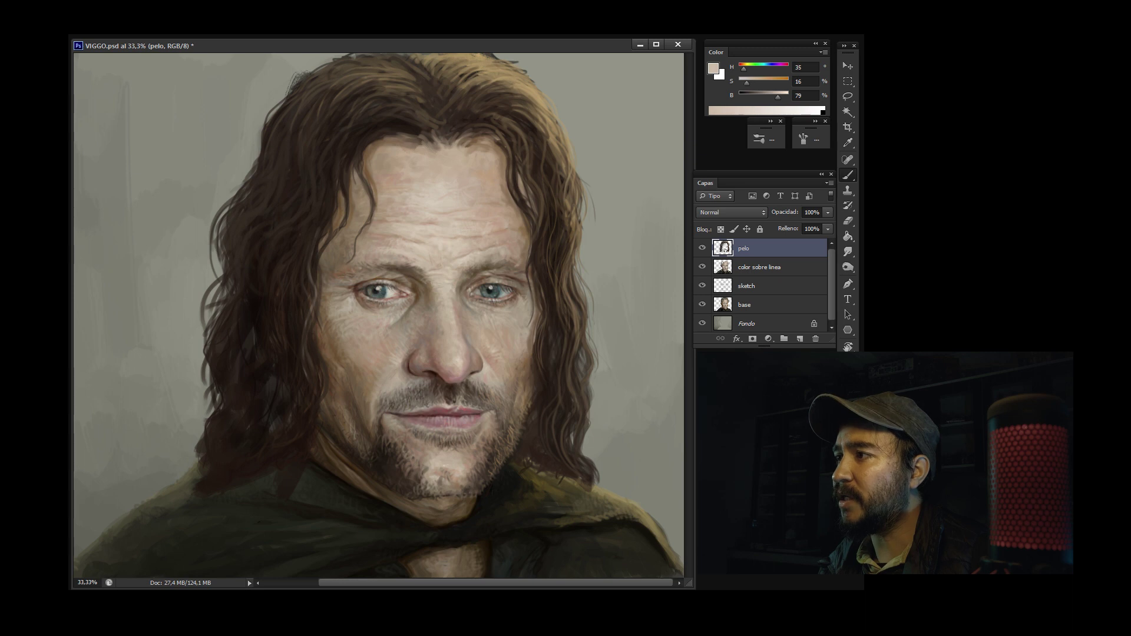
pyautogui.keyDown('alt'); pyautogui.click(595, 353); pyautogui.keyUp('alt')
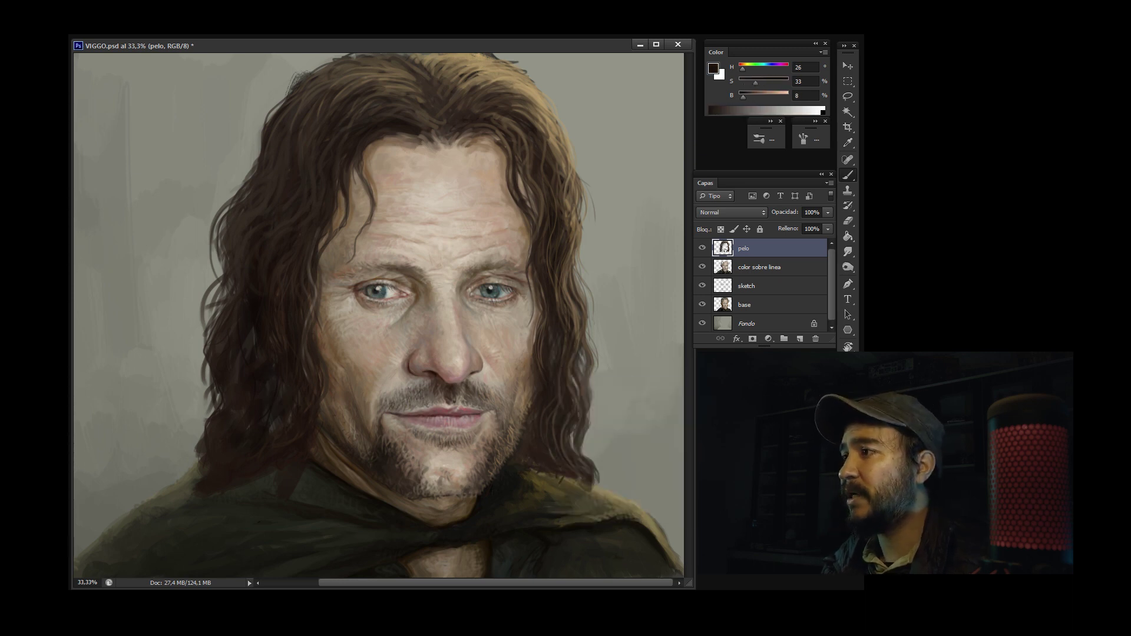
# Paint a dark strand along the hair's left edge with dark brown (H 30, S 33, B 22)
pyautogui.keyDown('alt'); pyautogui.click(239, 347); pyautogui.keyUp('alt')
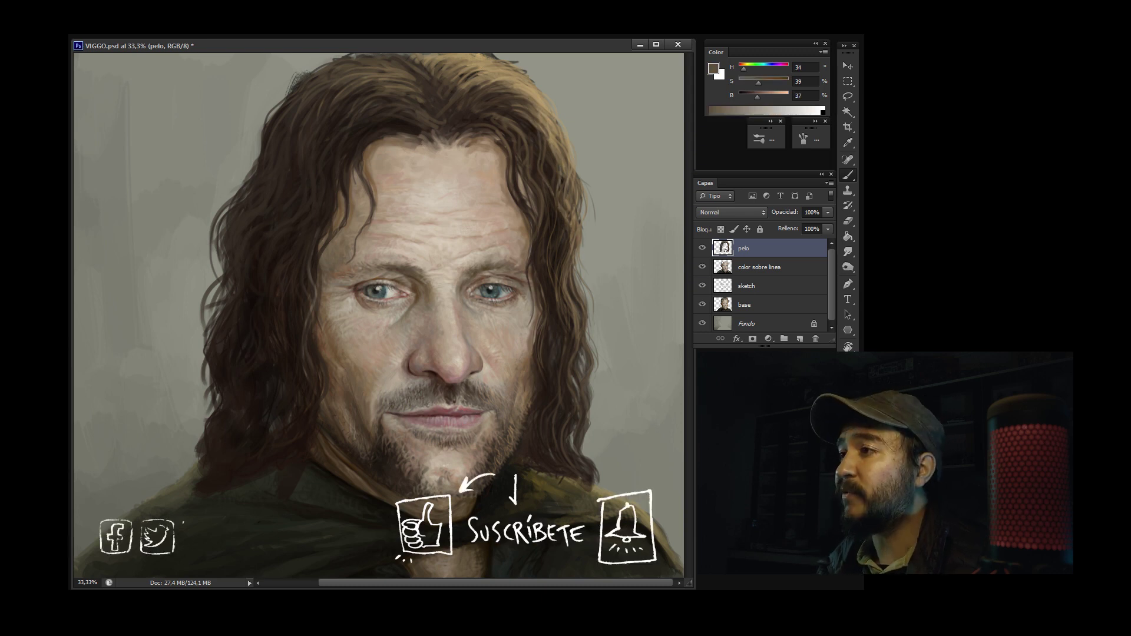
pyautogui.keyDown('alt'); pyautogui.click(567, 297); pyautogui.keyUp('alt')
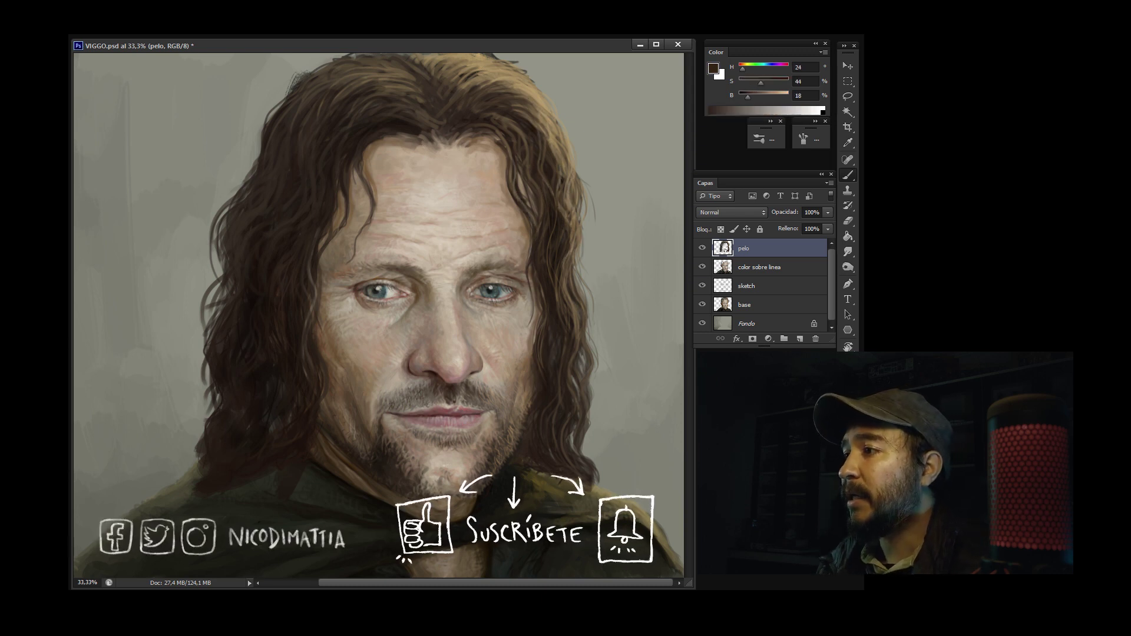
pyautogui.keyDown('alt'); pyautogui.click(365, 116); pyautogui.keyUp('alt')
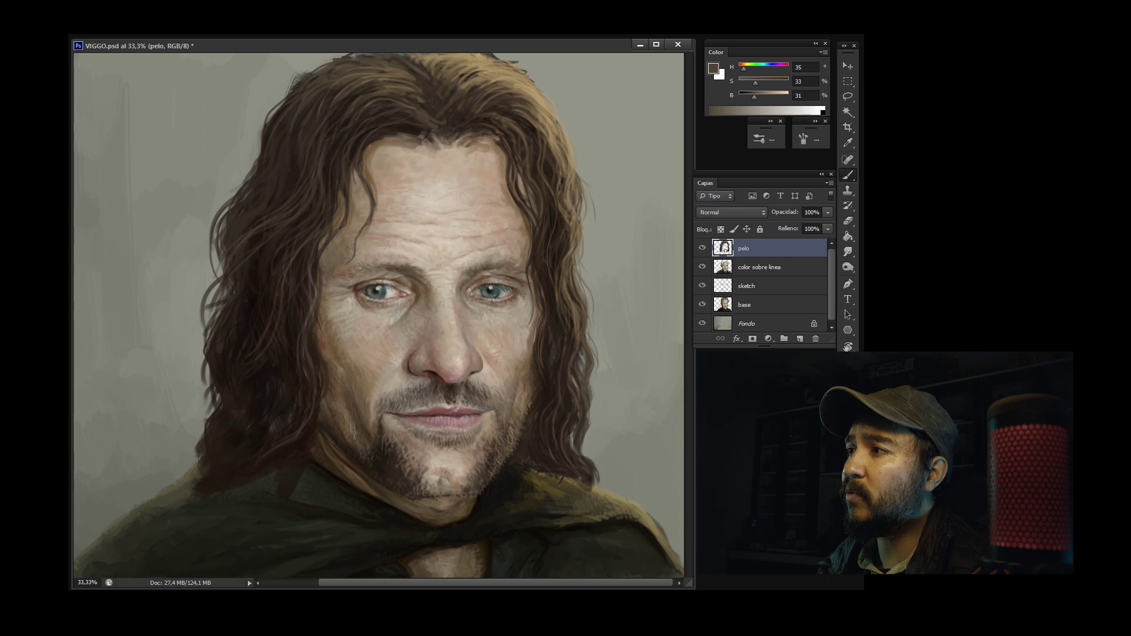
pyautogui.keyDown('alt'); pyautogui.click(209, 351); pyautogui.keyUp('alt')
pyautogui.moveTo(206, 351); pyautogui.dragTo(178, 413)
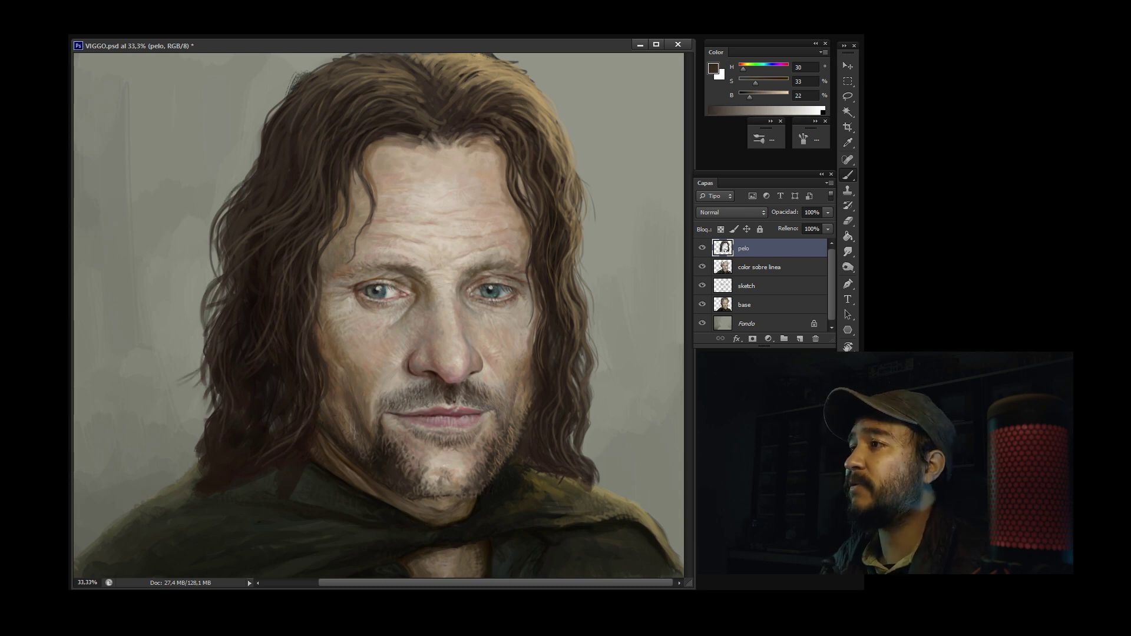
# Sample dark and near-black browns along the top of the hair
pyautogui.keyDown('alt'); pyautogui.click(416, 101); pyautogui.keyUp('alt')
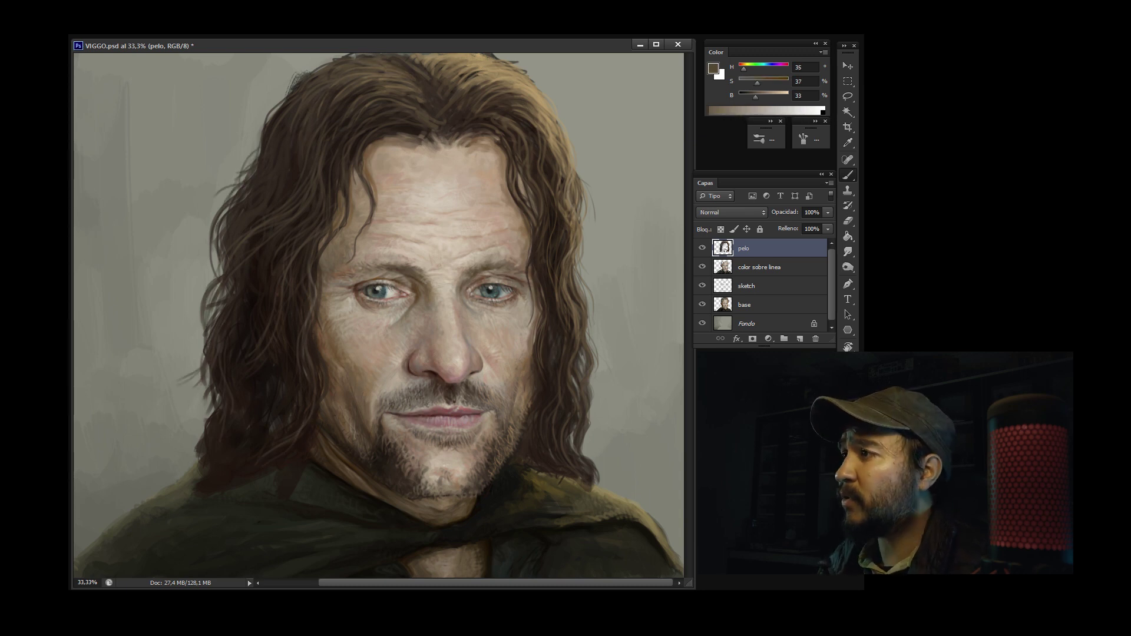
pyautogui.keyDown('alt'); pyautogui.click(528, 108); pyautogui.keyUp('alt')
pyautogui.keyDown('alt'); pyautogui.click(424, 91); pyautogui.keyUp('alt')
pyautogui.keyDown('alt'); pyautogui.click(470, 98); pyautogui.keyUp('alt')
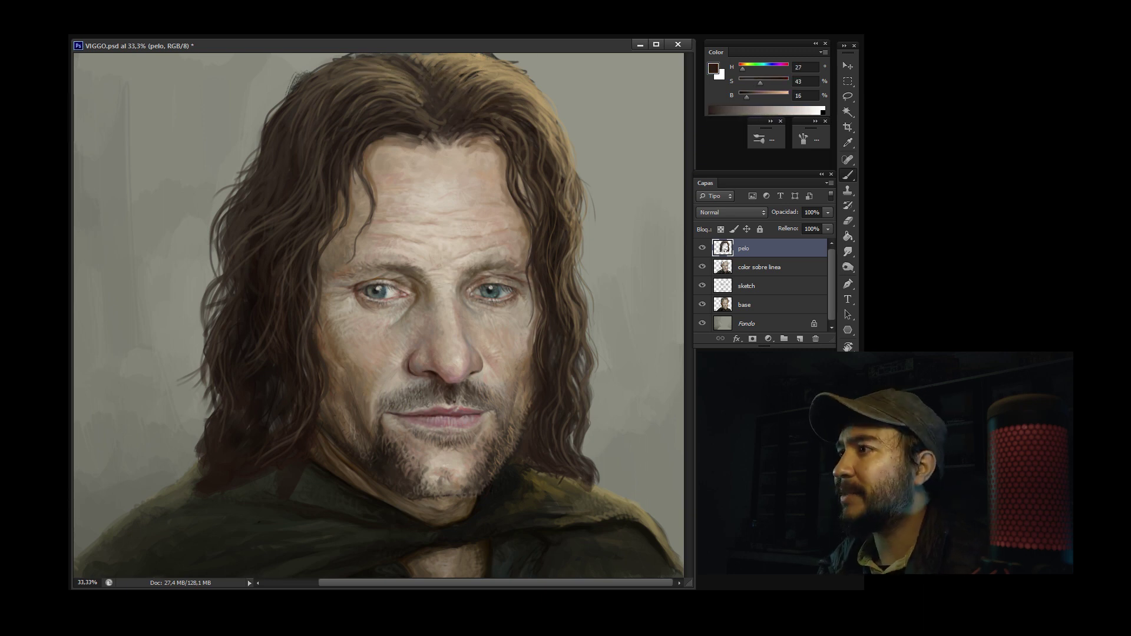
pyautogui.keyDown('alt'); pyautogui.click(553, 147); pyautogui.keyUp('alt')
# Change the brush shape and sample skin and hair tones, ending on muted brown (H 31, S 28, B 29)
pyautogui.rightClick(419, 182)
pyautogui.rightClick(439, 148)
pyautogui.keyDown('alt'); pyautogui.click(439, 148); pyautogui.keyUp('alt')
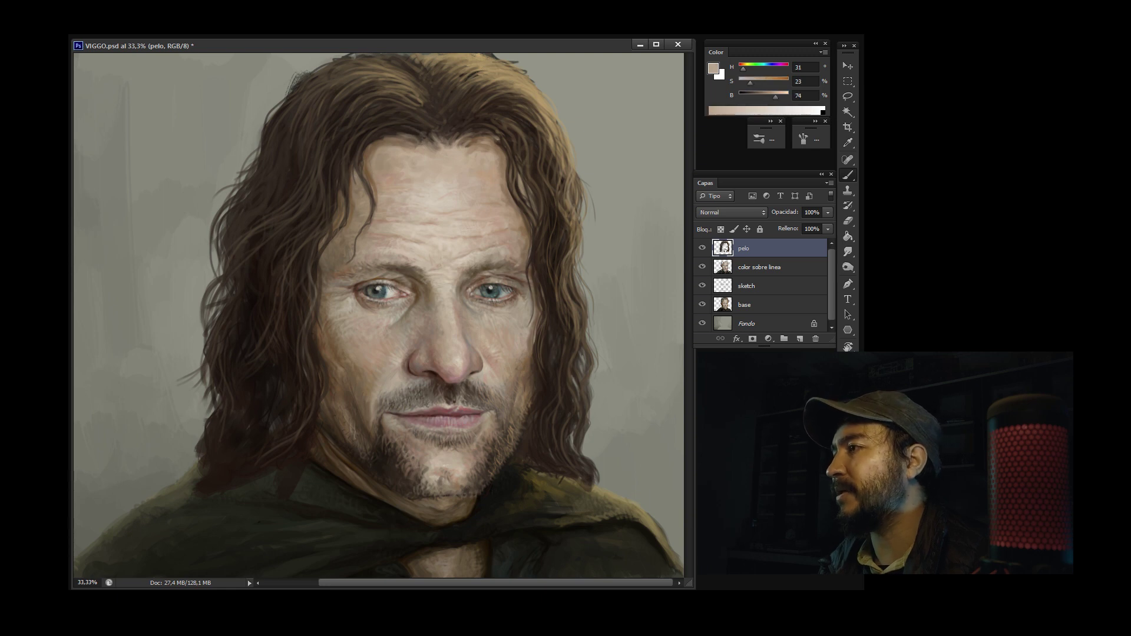
pyautogui.keyDown('alt'); pyautogui.click(424, 194); pyautogui.keyUp('alt')
pyautogui.keyDown('alt'); pyautogui.click(479, 162); pyautogui.keyUp('alt')
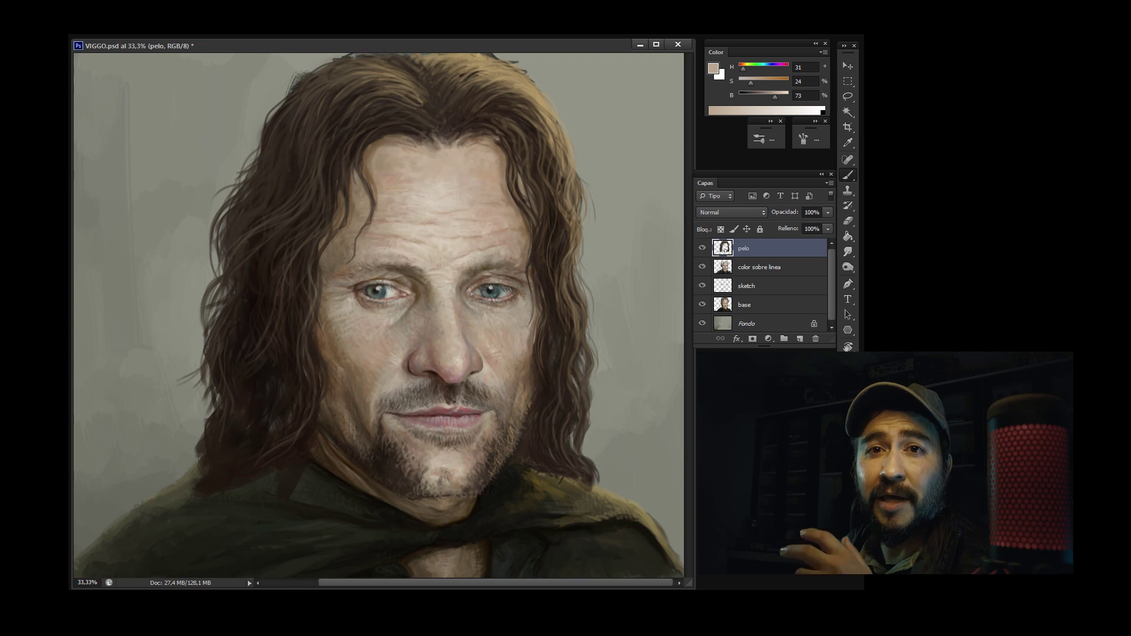
pyautogui.keyDown('alt'); pyautogui.click(417, 110); pyautogui.keyUp('alt')
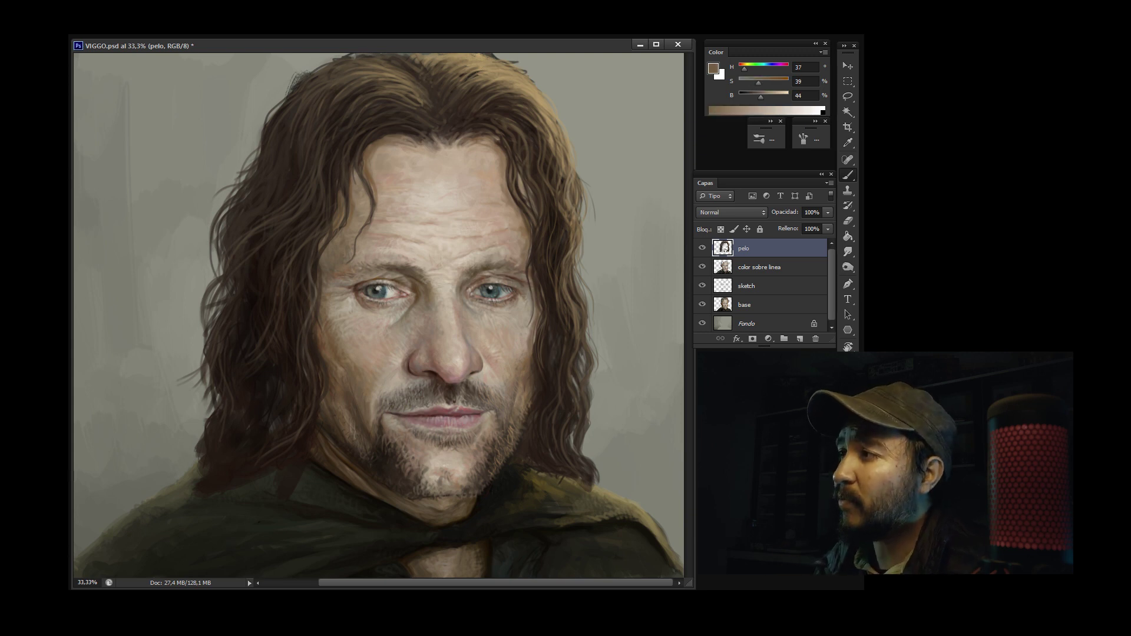
pyautogui.keyDown('alt'); pyautogui.click(321, 212); pyautogui.keyUp('alt')
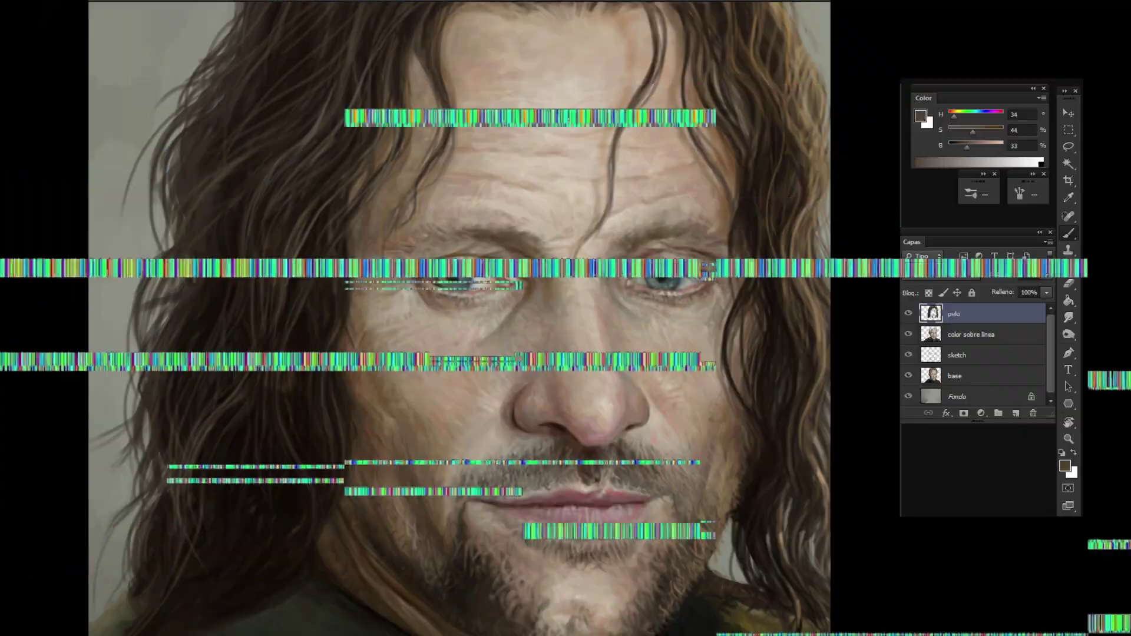
pyautogui.keyDown('alt'); pyautogui.click(424, 353); pyautogui.keyUp('alt')
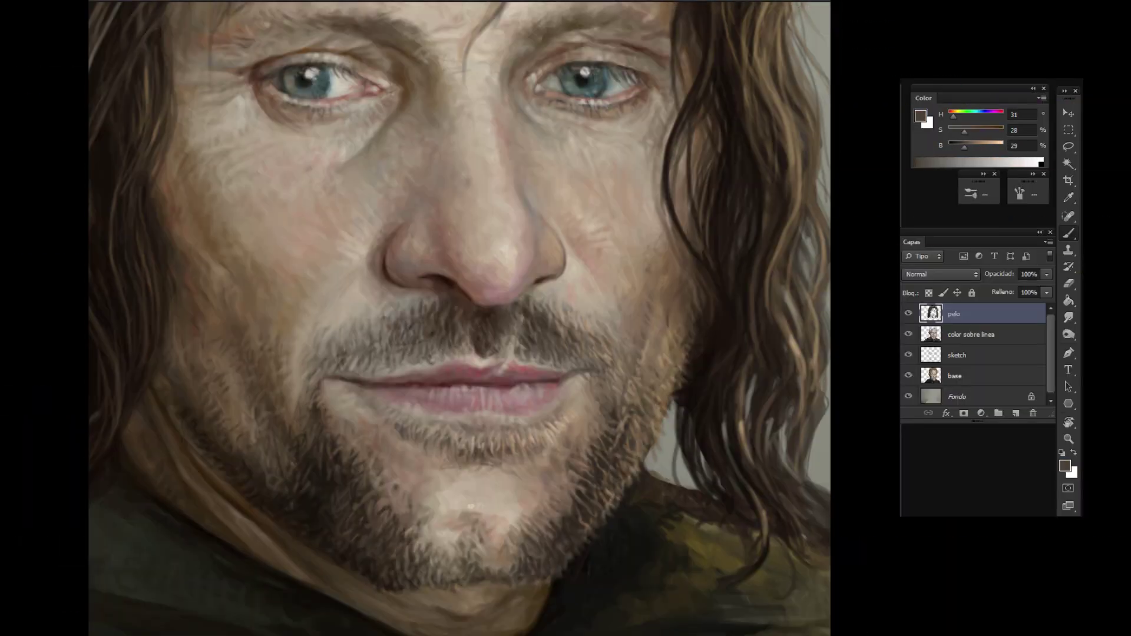